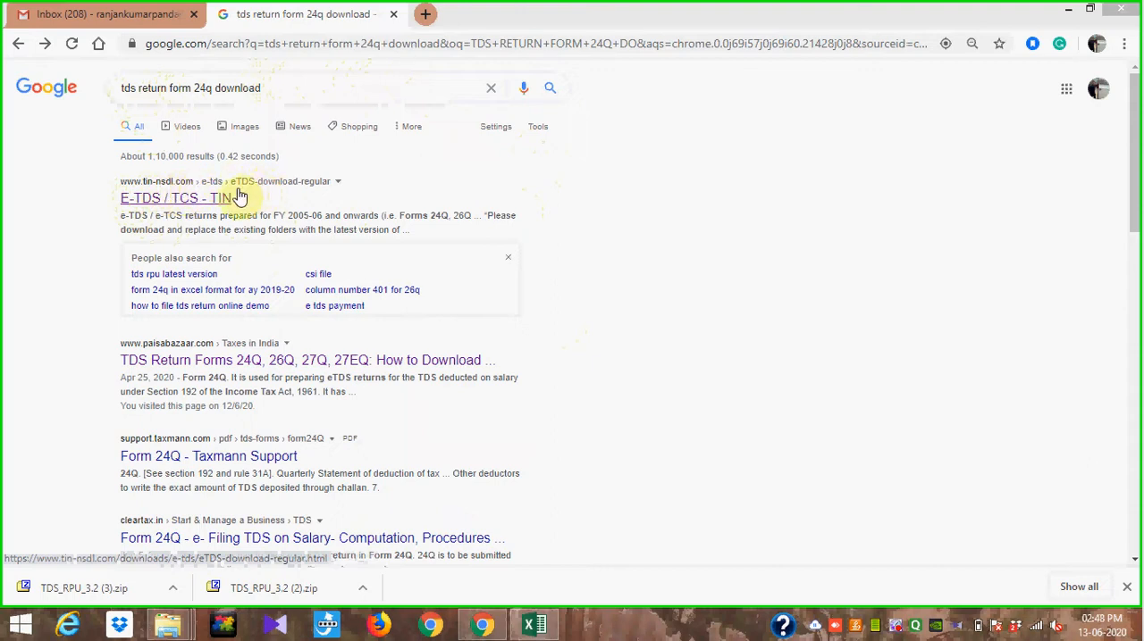
Step: Open the TIN E-TDS / TCS download page from the search results and find the NSDL Return Preparation Utility section
left_click(182, 205)
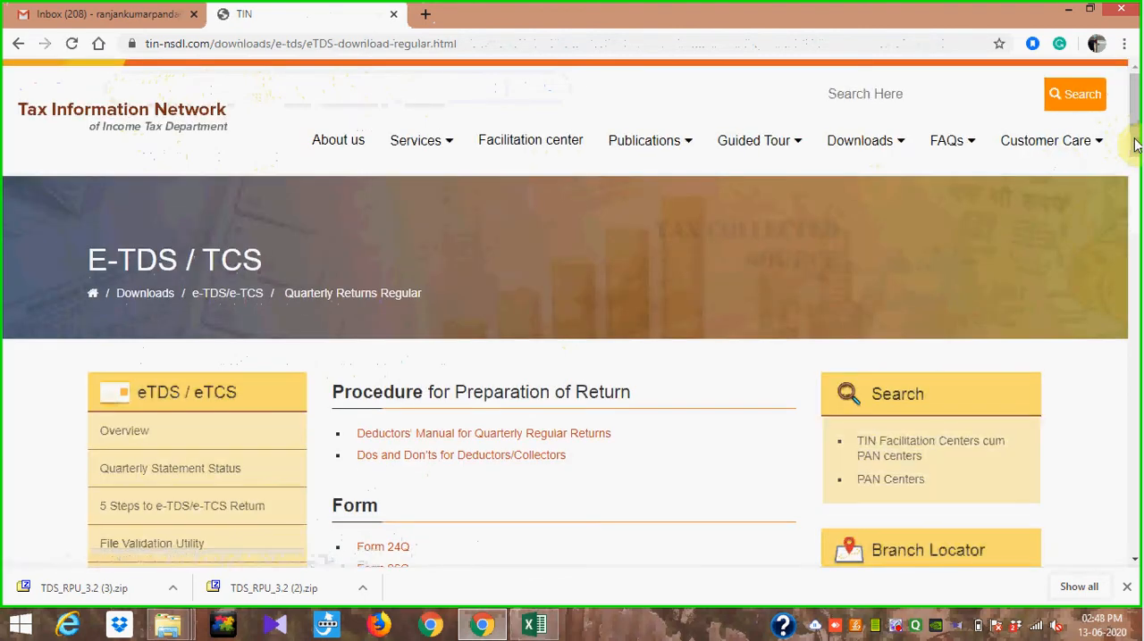
scroll(1133, 148, "down", 2)
scroll(1140, 253, "down", 5)
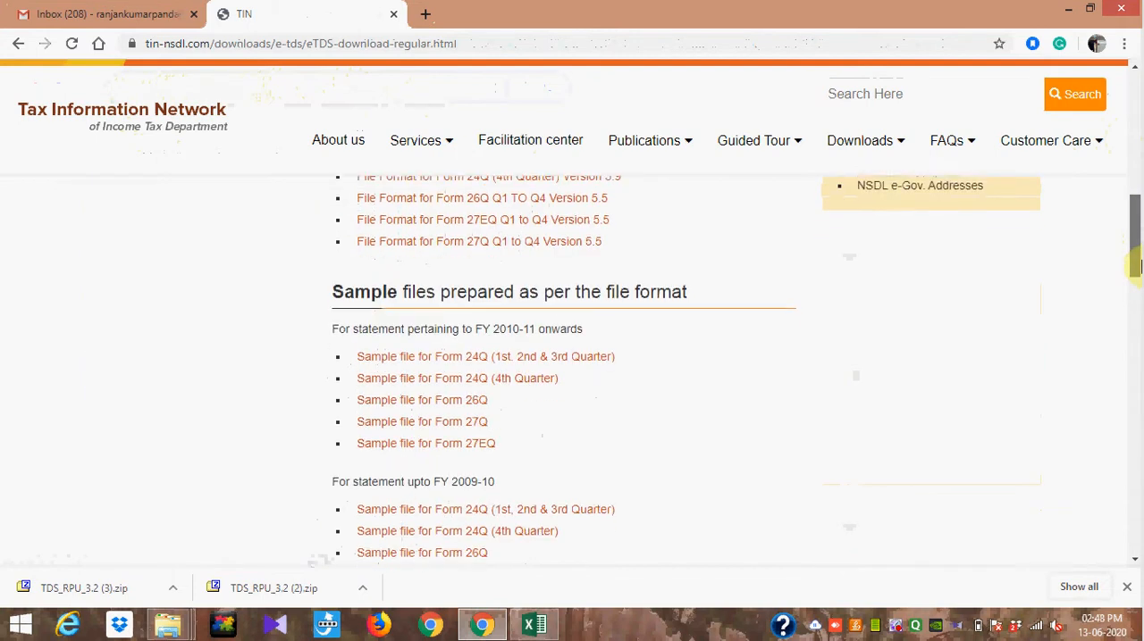
scroll(1140, 266, "down", 4)
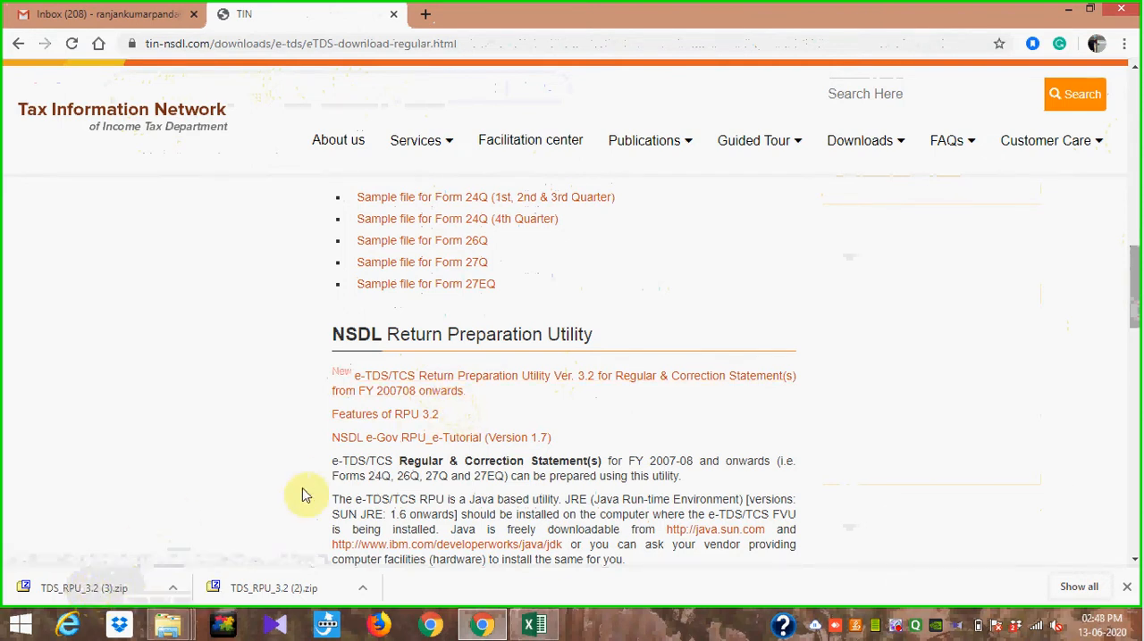
Step: Switch to the tds return 24Q folder in File Explorer and look over the extraction options for the TDS_RPU_3.2 zip archive
left_click(168, 625)
left_click(249, 553)
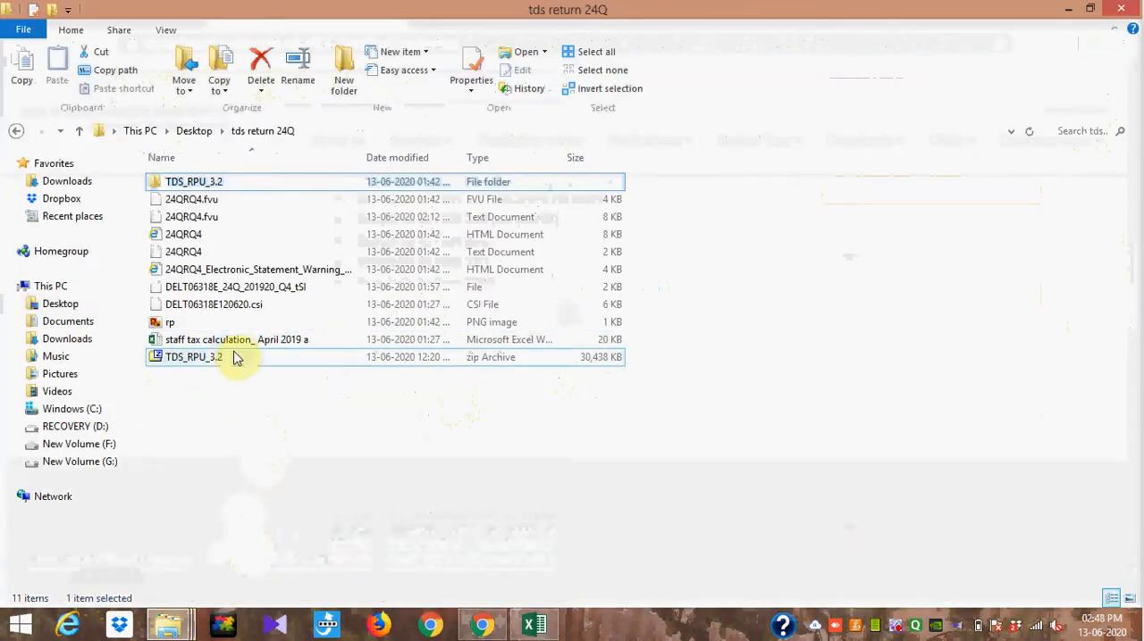
double_click(208, 357)
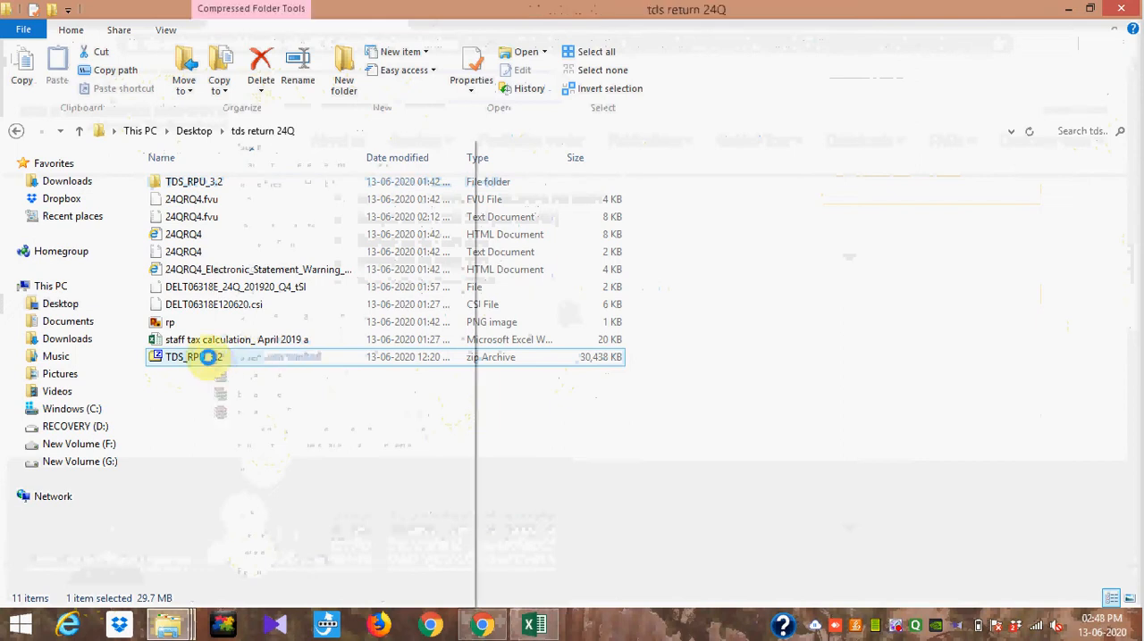
right_click(210, 358)
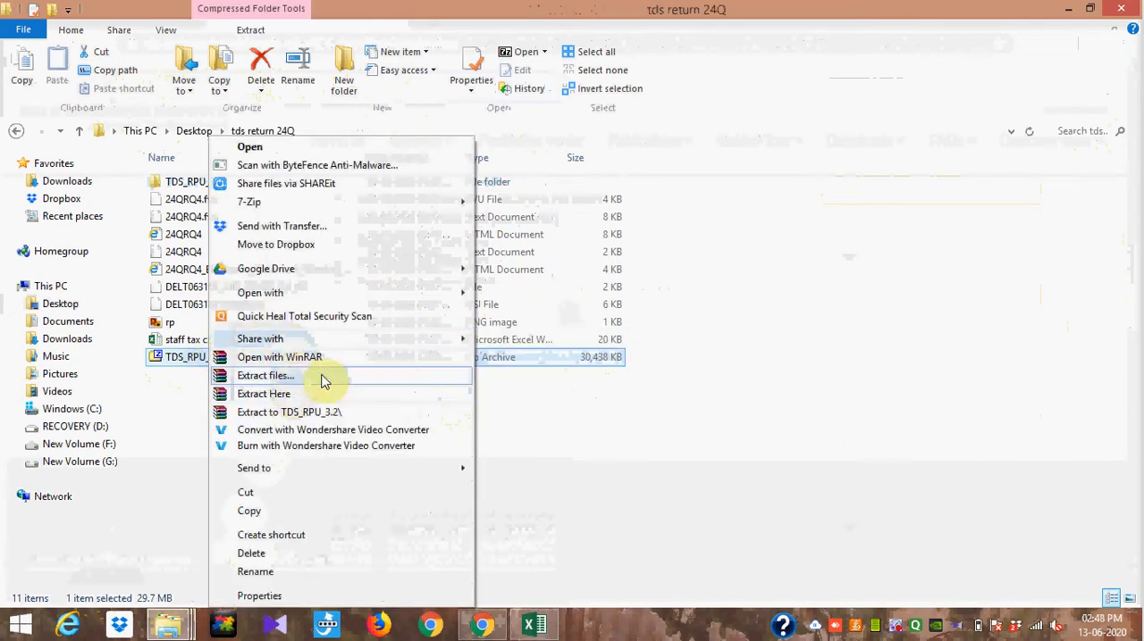
left_click(565, 408)
left_click(565, 407)
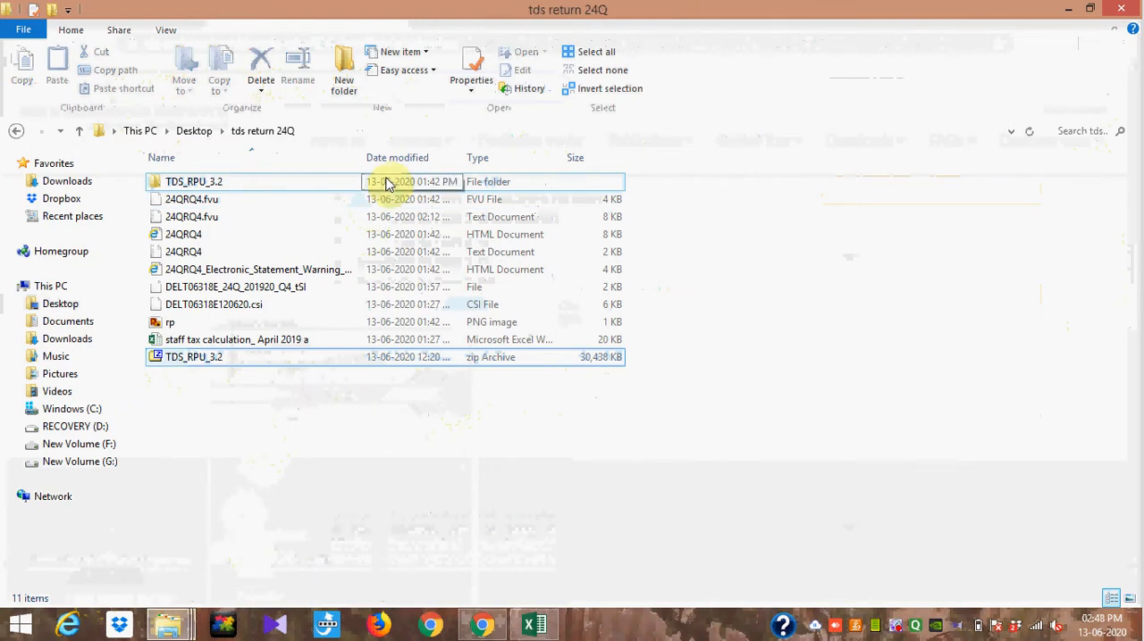
Step: Launch the TDS_RPU_3.2 executable jar from the extracted TDS_RPU_3.2 folder and acknowledge the Java prerequisites message
double_click(332, 183)
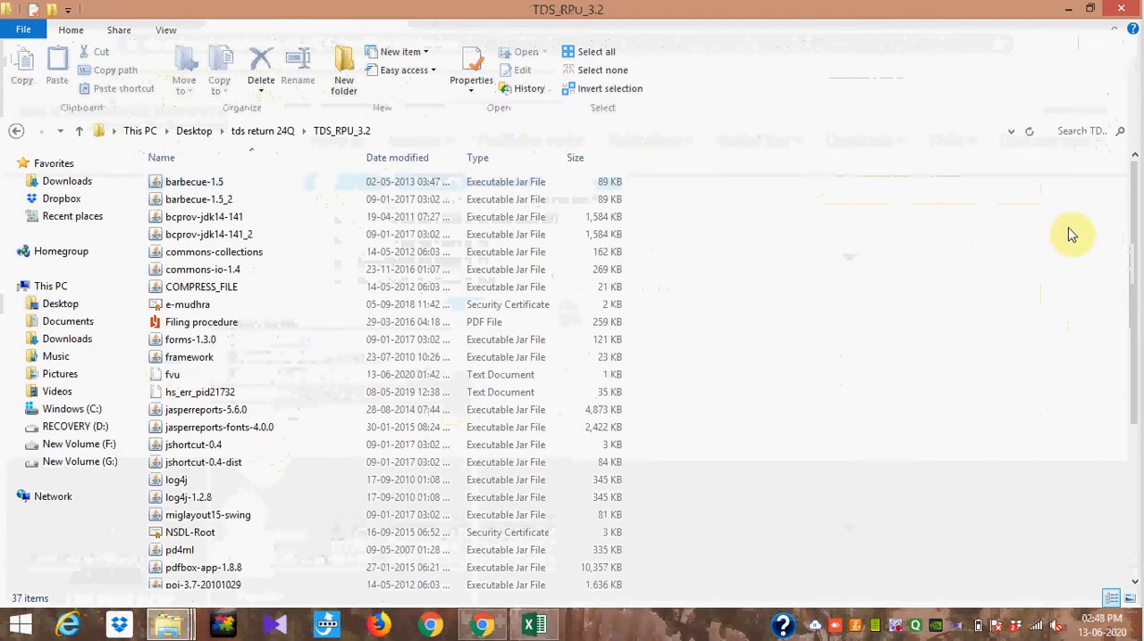
left_click_drag(1136, 258, 1139, 488)
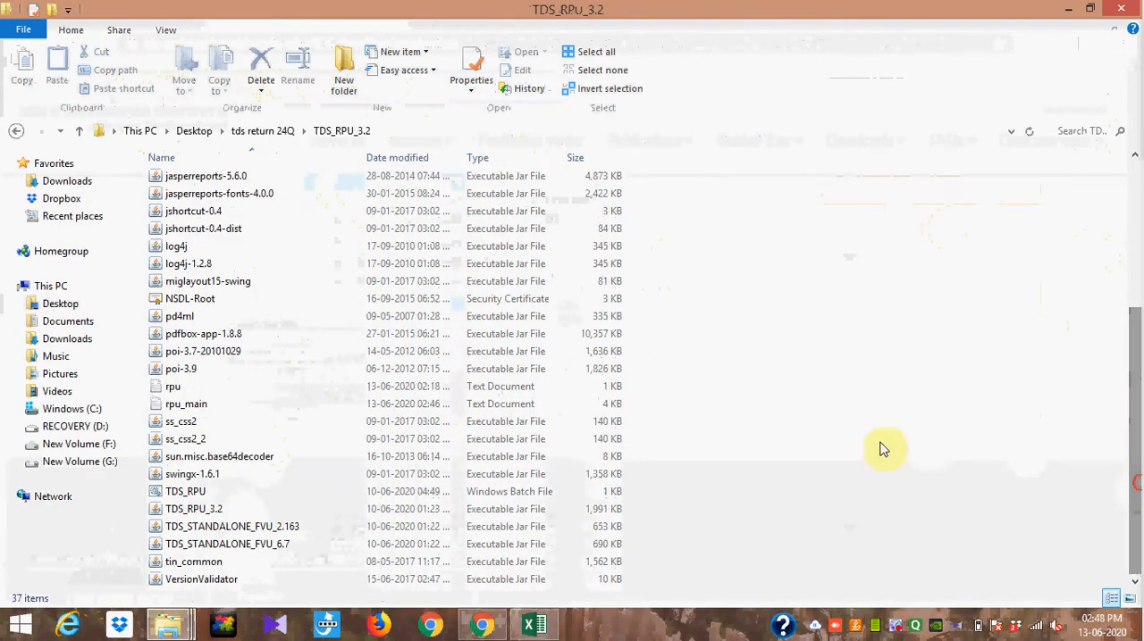
left_click(297, 515)
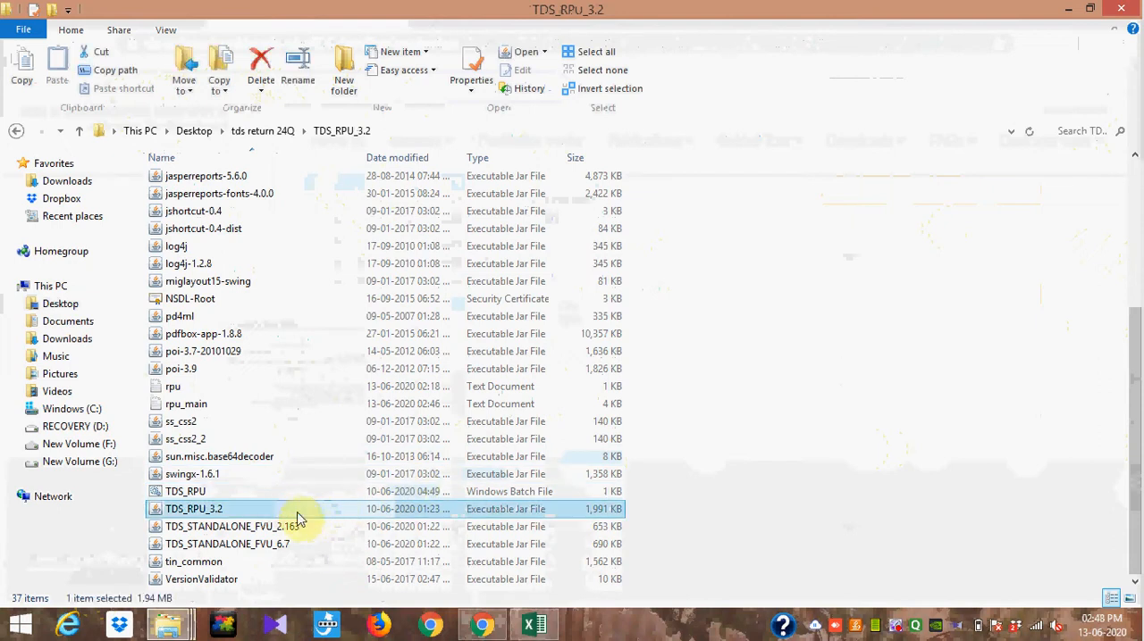
right_click(297, 518)
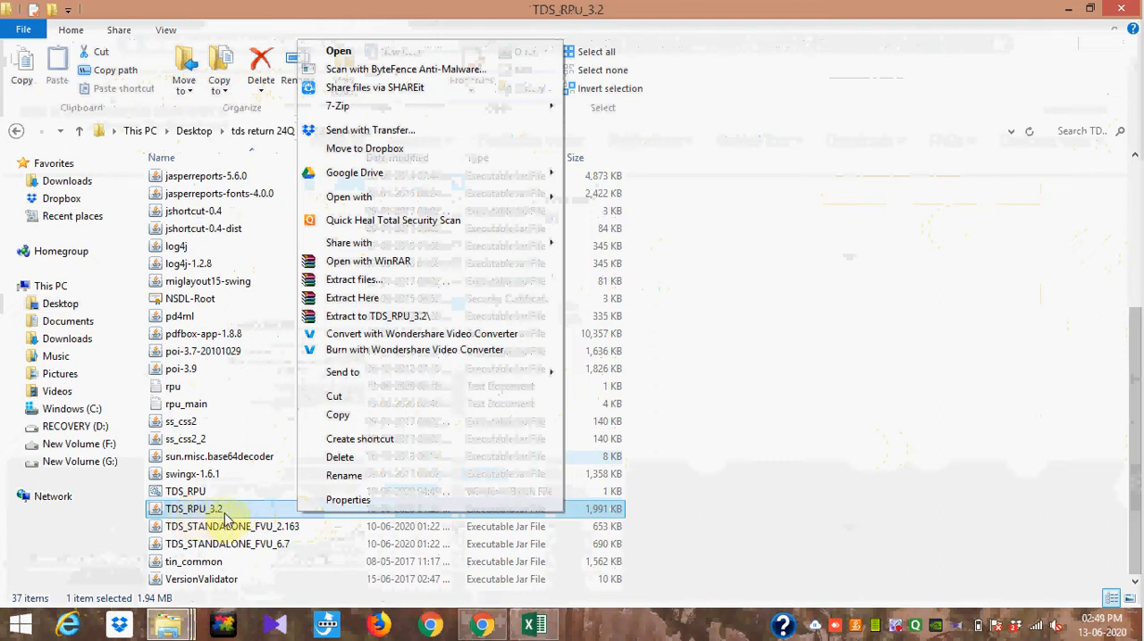
left_click(430, 54)
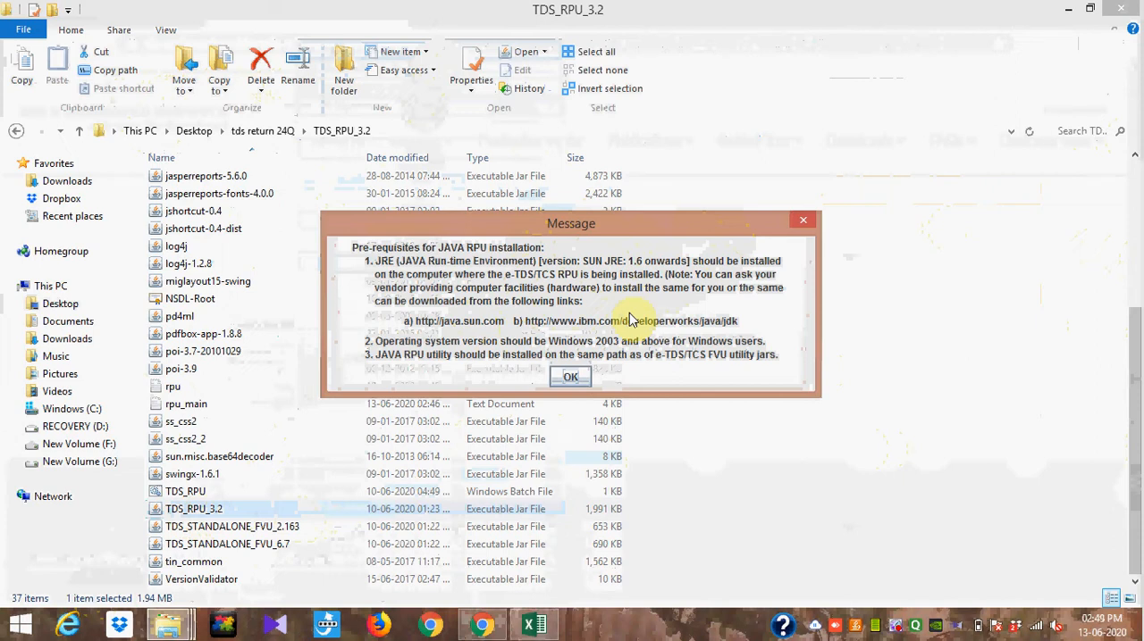
left_click(572, 376)
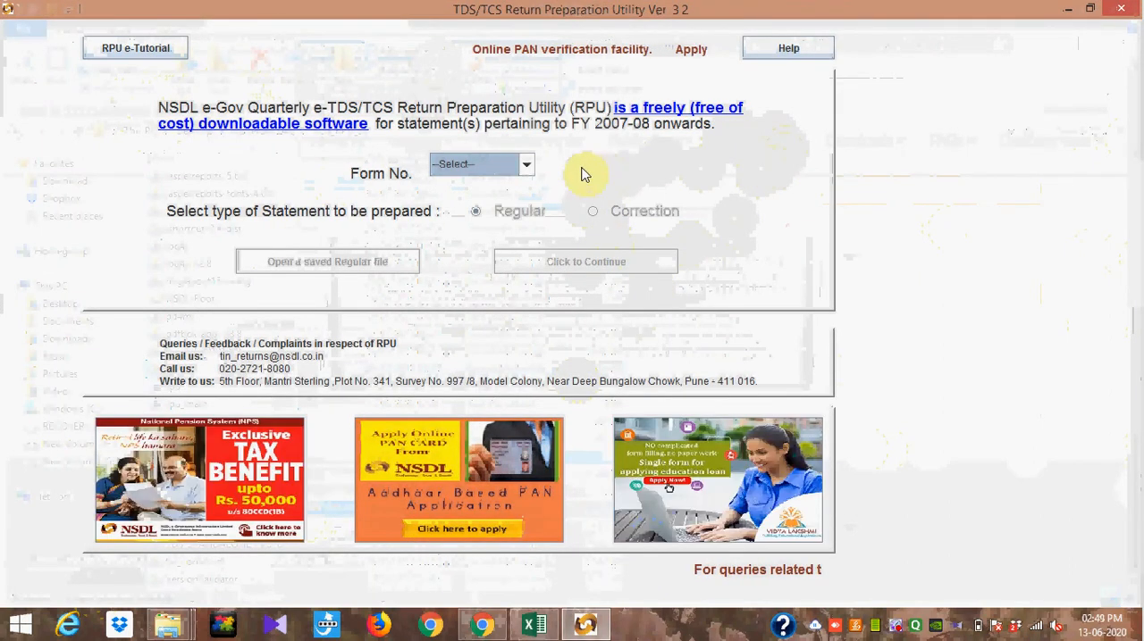
Step: Choose form 24Q and open the saved regular Q4 2019-20 return file from the tds return 24Q folder on the Desktop
left_click(526, 165)
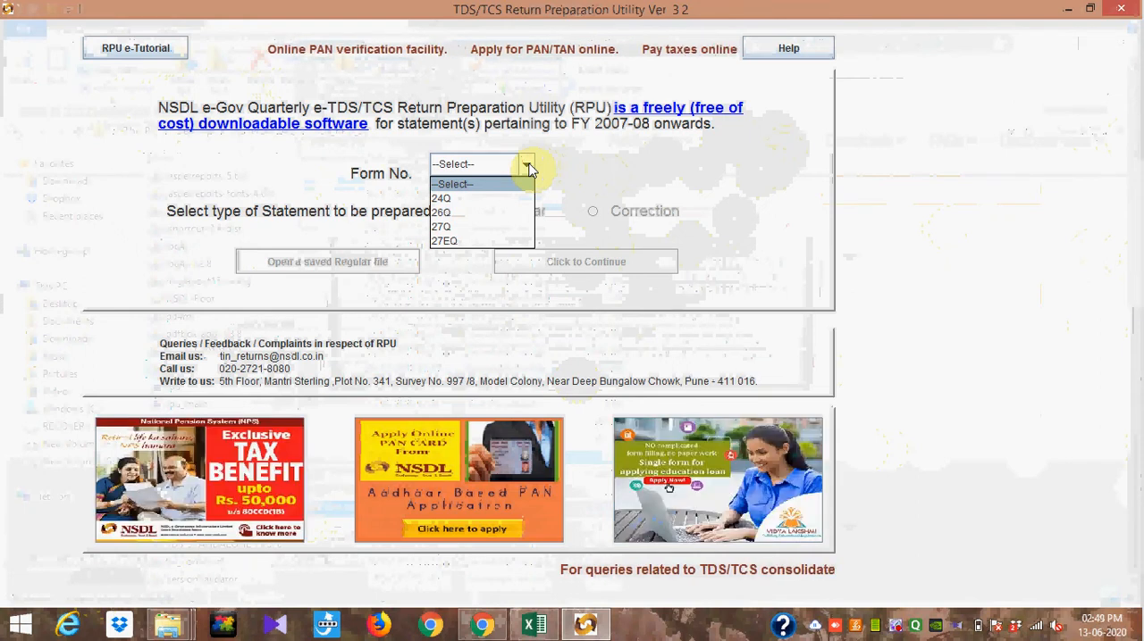
left_click(502, 198)
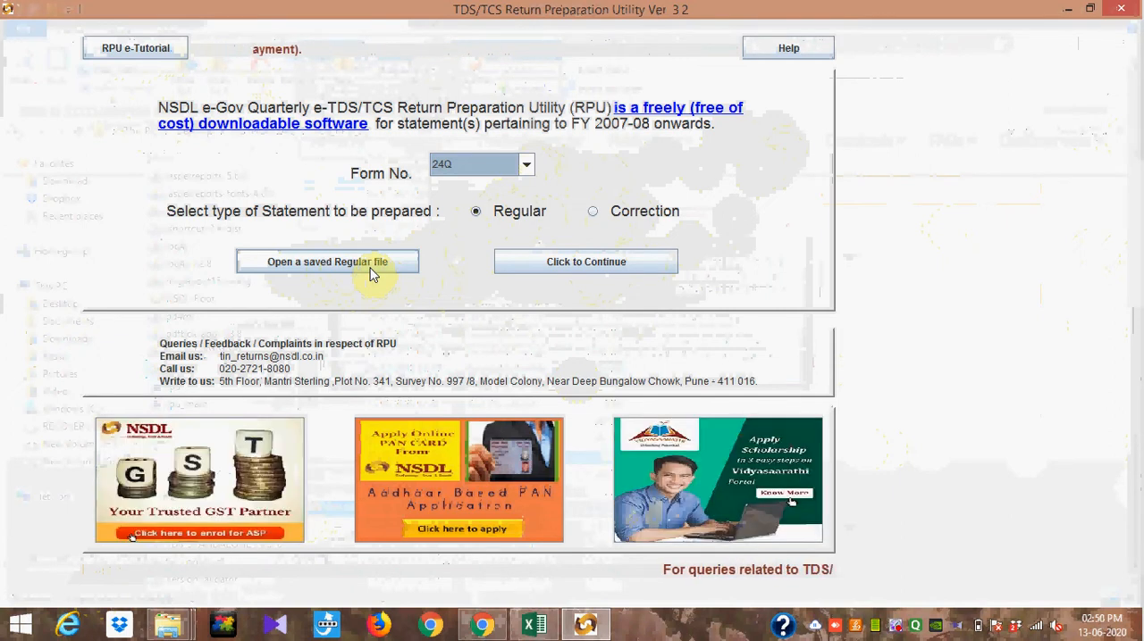
left_click(374, 273)
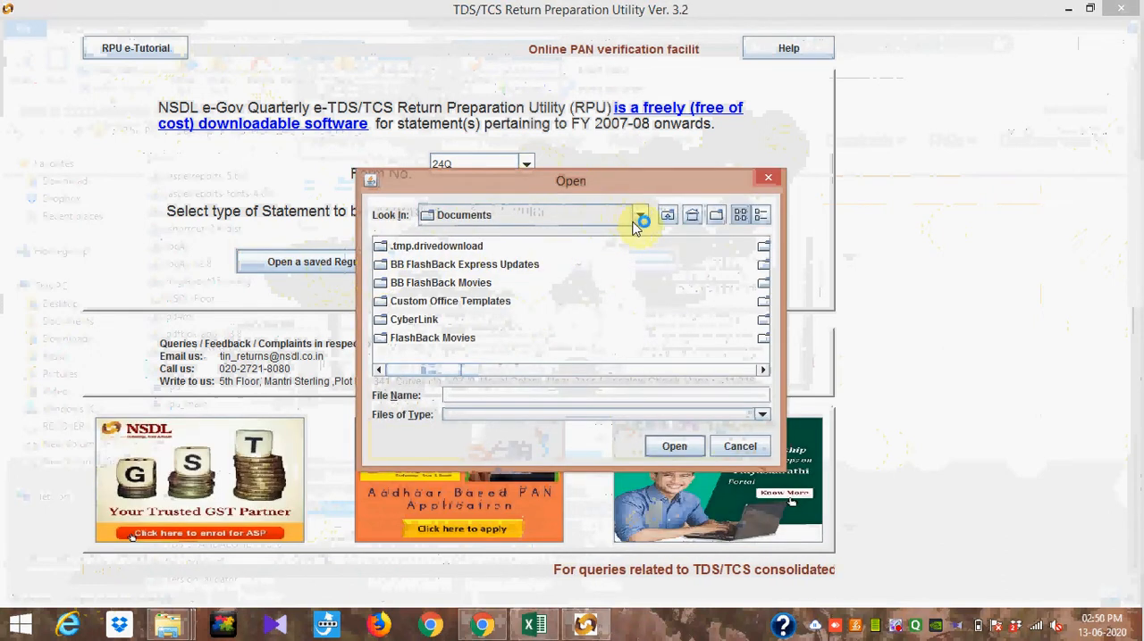
left_click(638, 222)
scroll(640, 272, "up", 2)
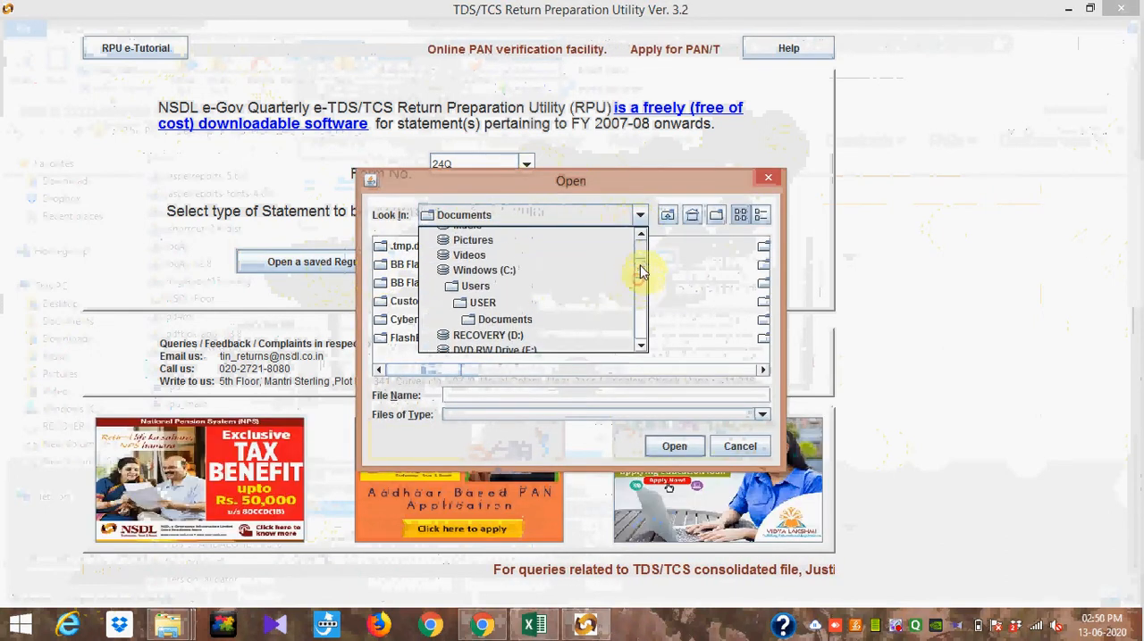
scroll(641, 259, "up", 3)
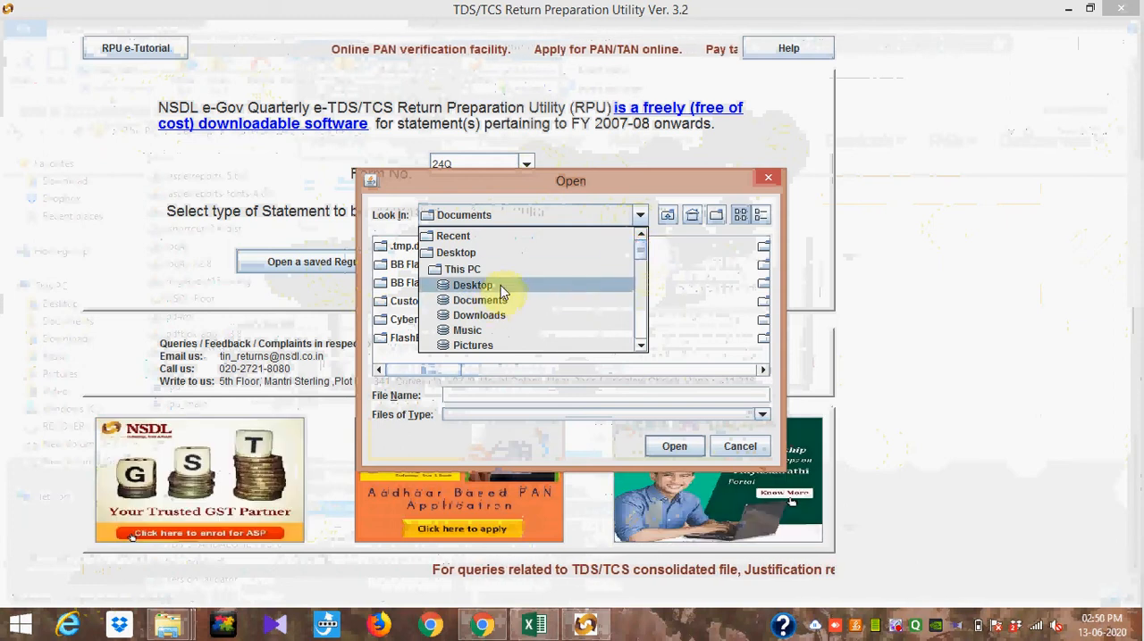
left_click(500, 286)
left_click(760, 372)
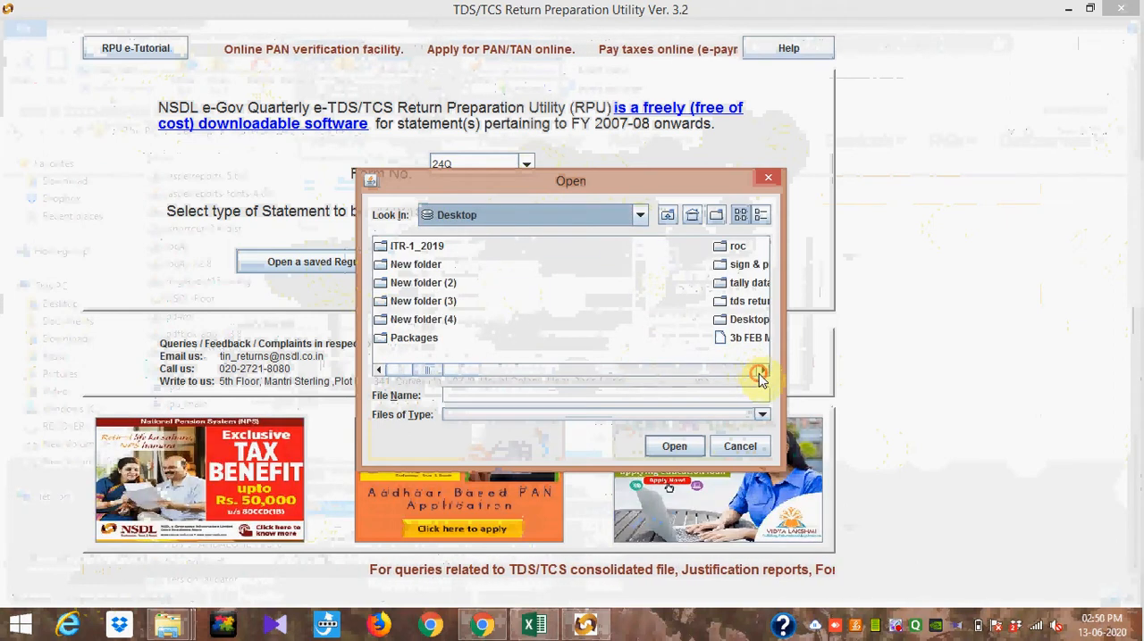
left_click(760, 372)
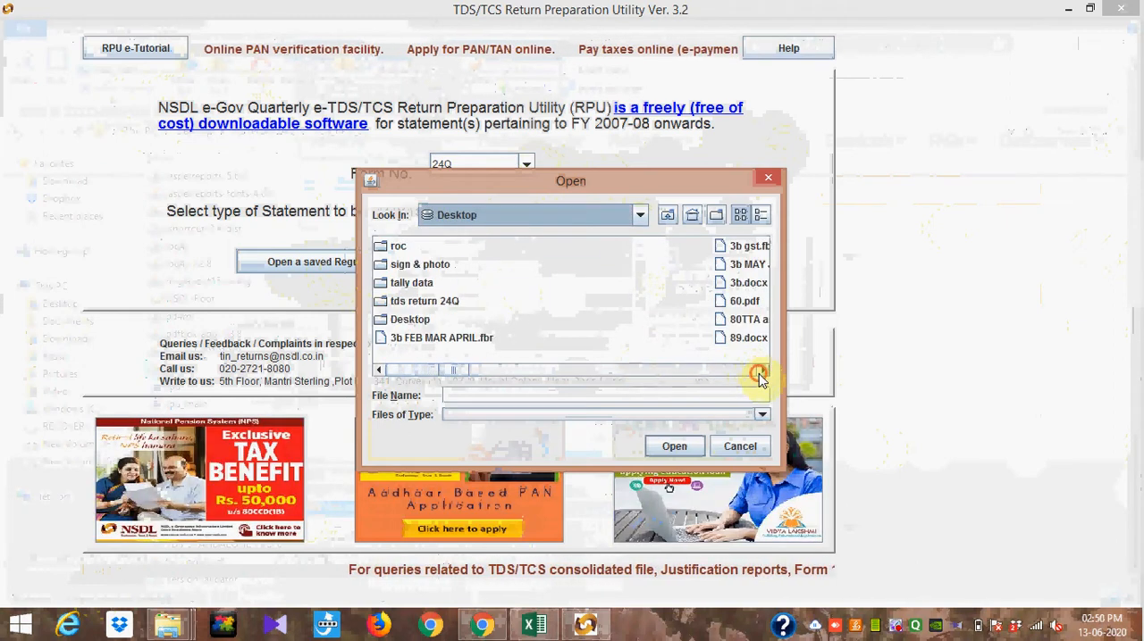
double_click(436, 303)
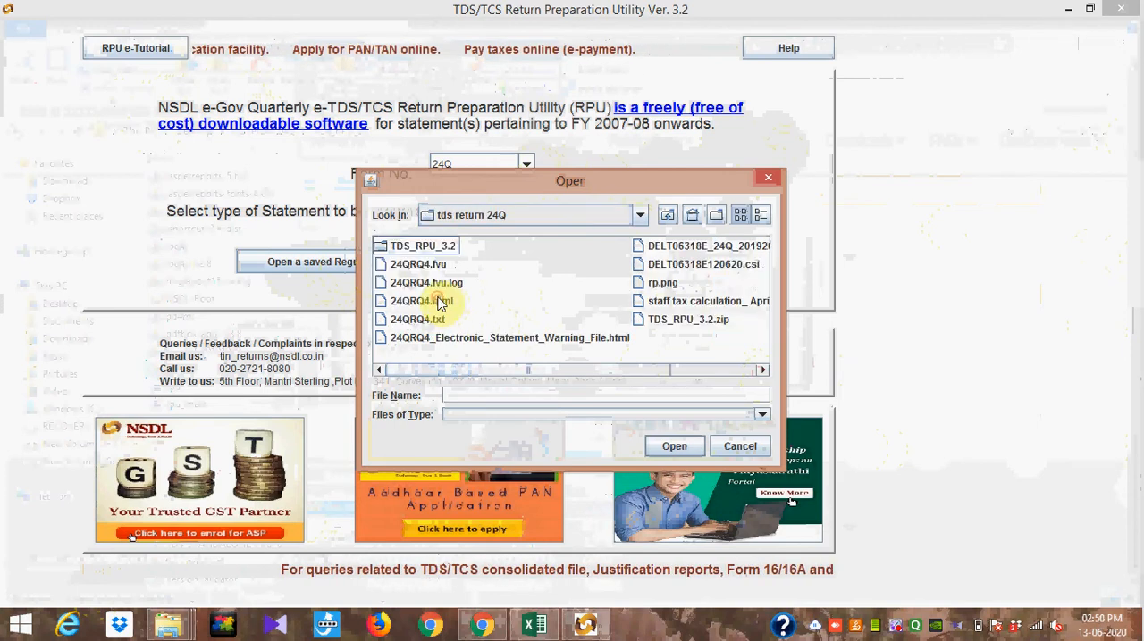
left_click(702, 252)
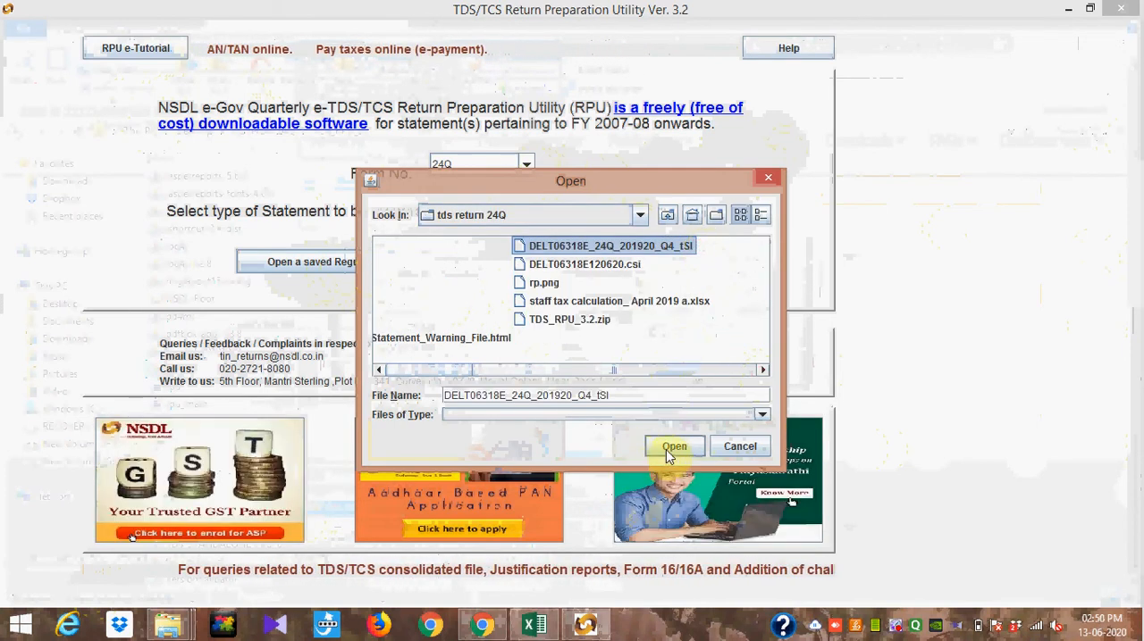
left_click(673, 447)
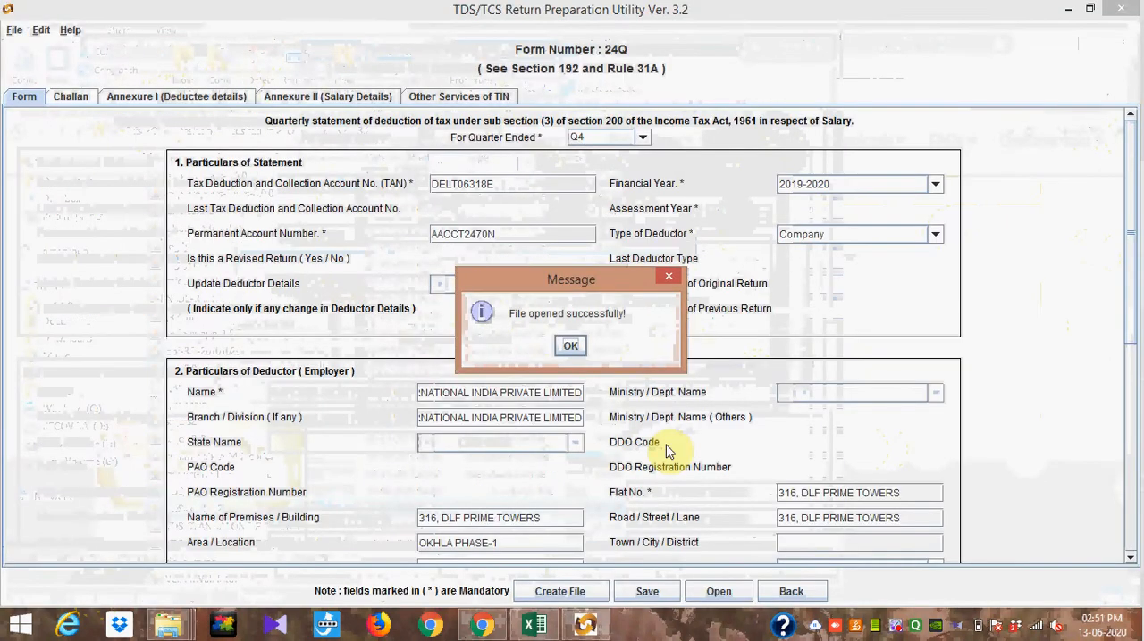
left_click(570, 347)
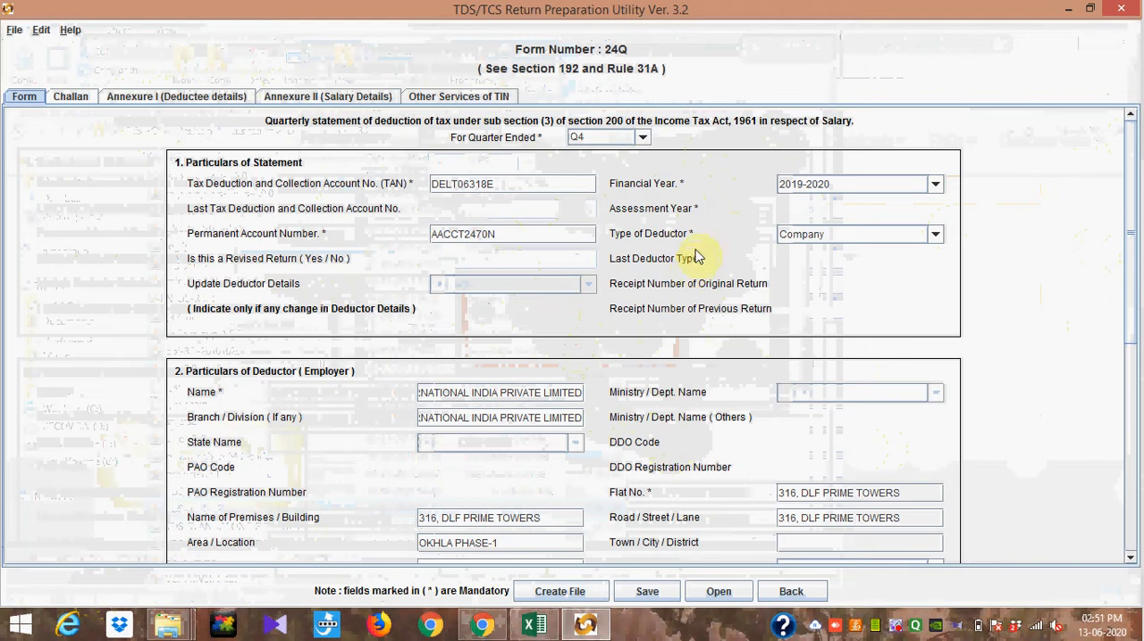
Step: Examine the available financial years, quarters and deductor types for the statement, keeping 2019-2020, Q4 and Company
left_click(936, 189)
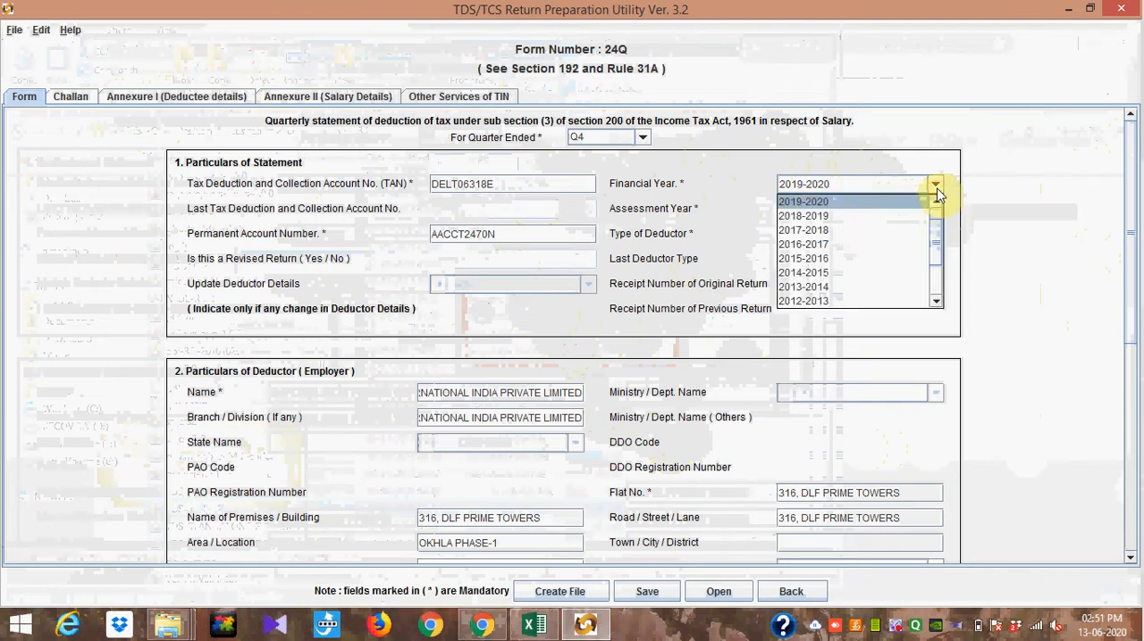
left_click(936, 188)
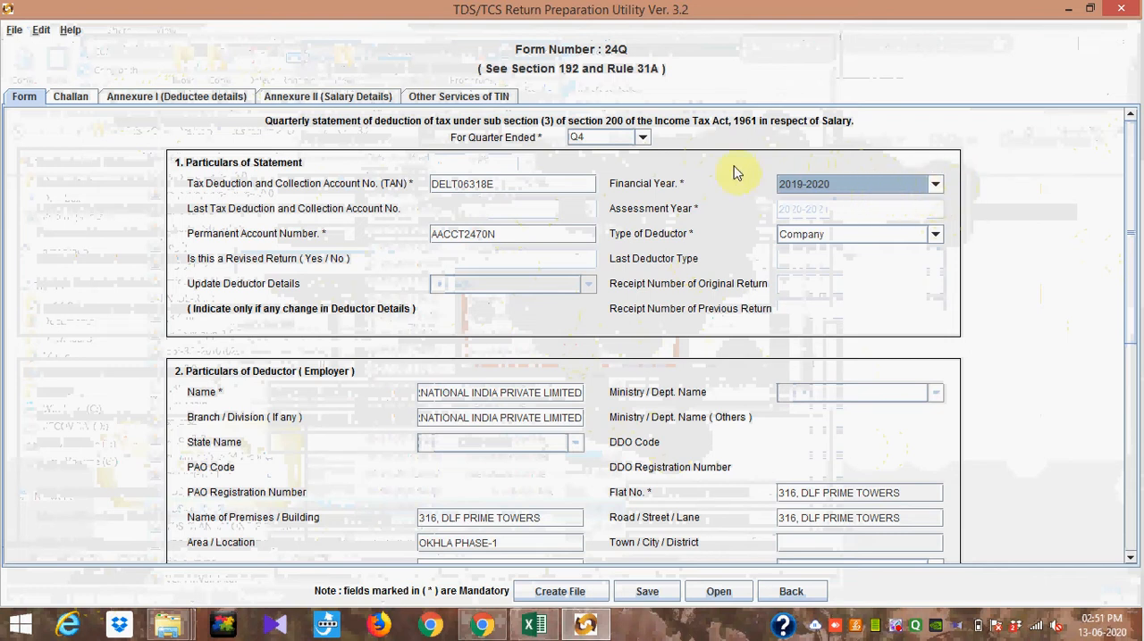
left_click(642, 140)
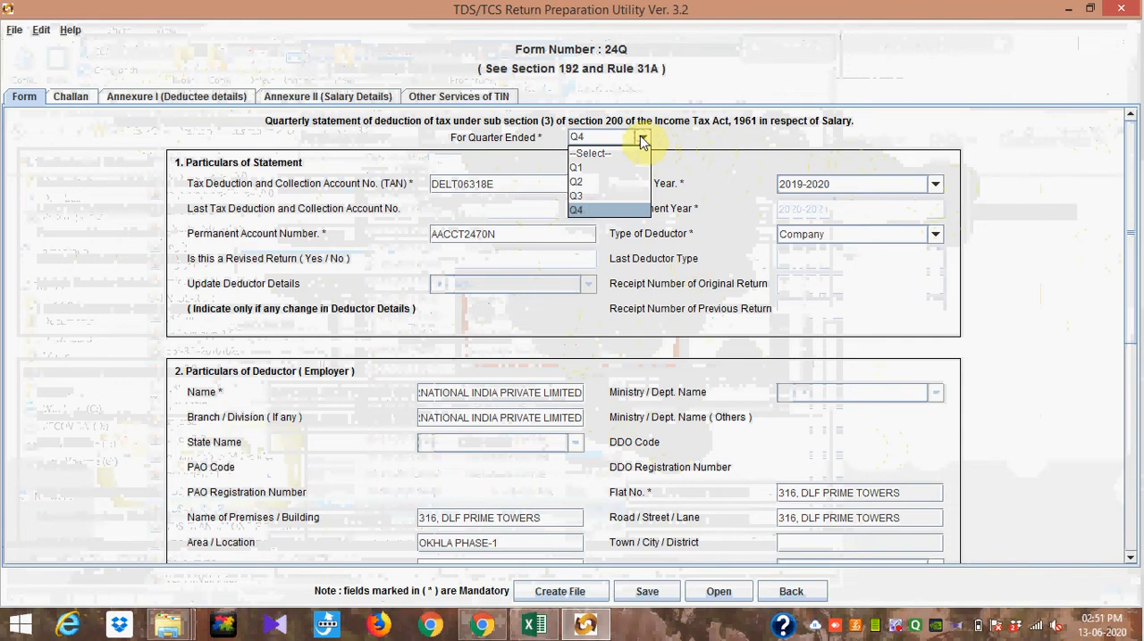
left_click(642, 139)
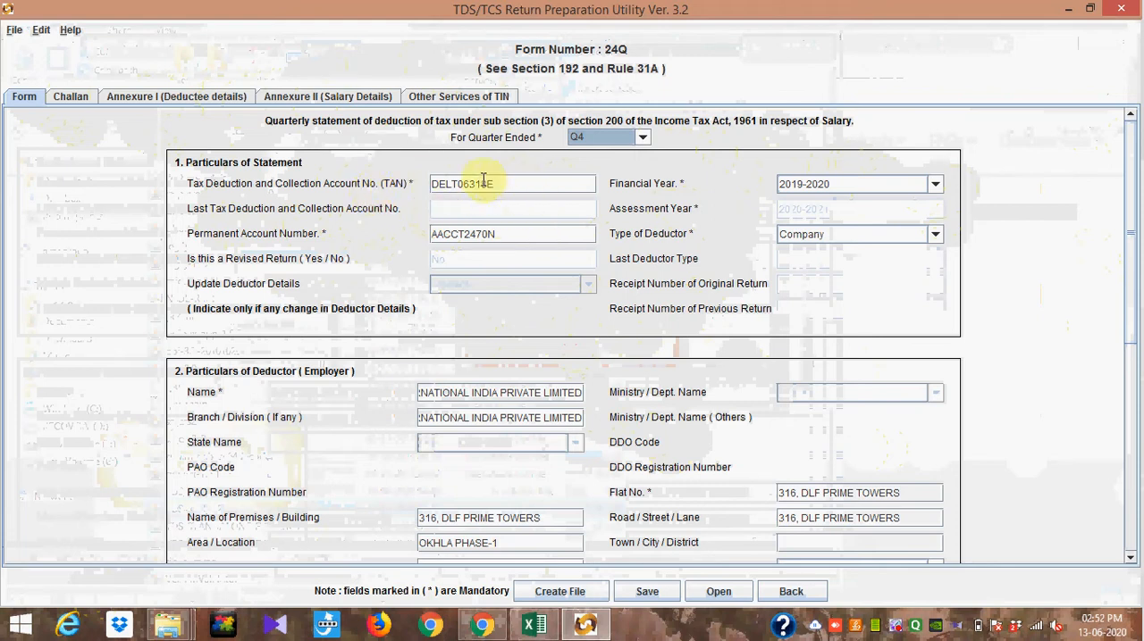
mouse_move(510, 179)
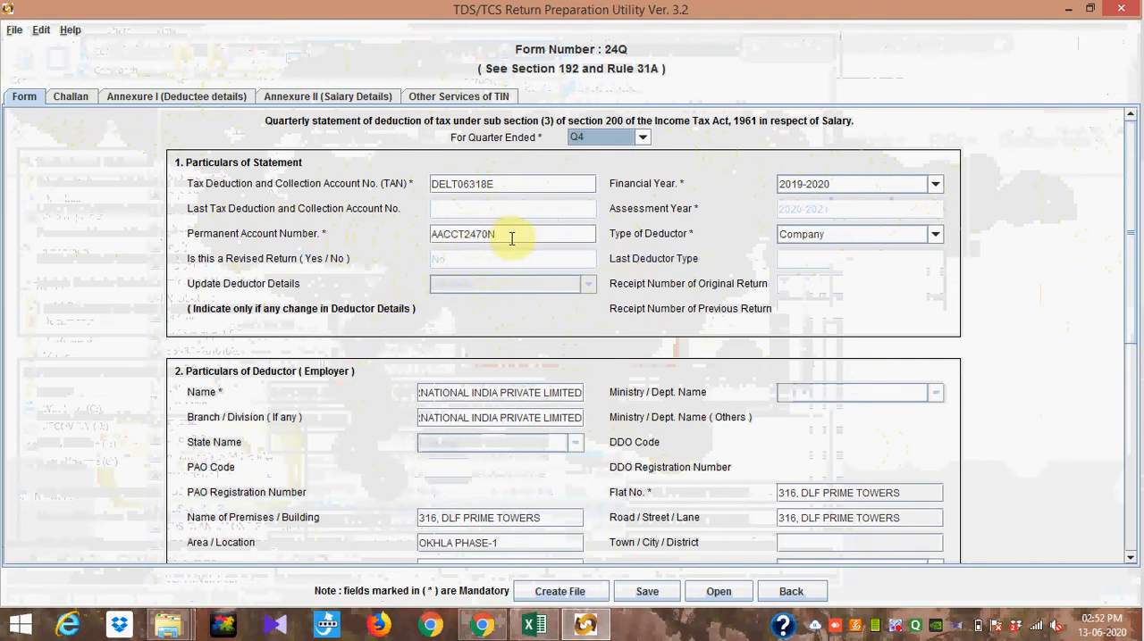
left_click(935, 236)
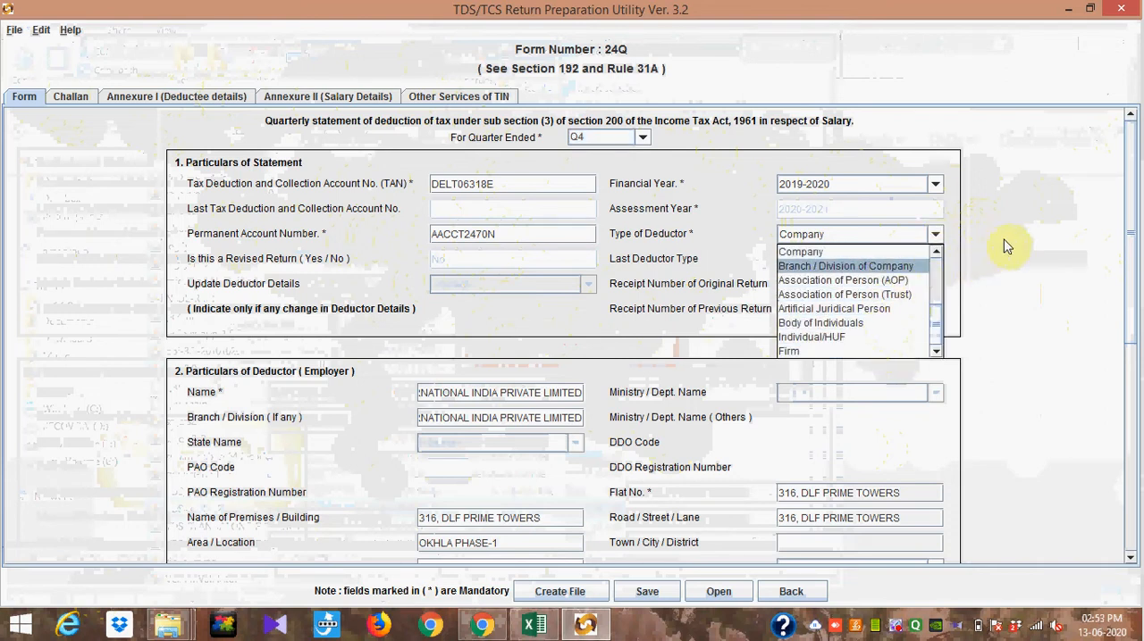
left_click(1029, 245)
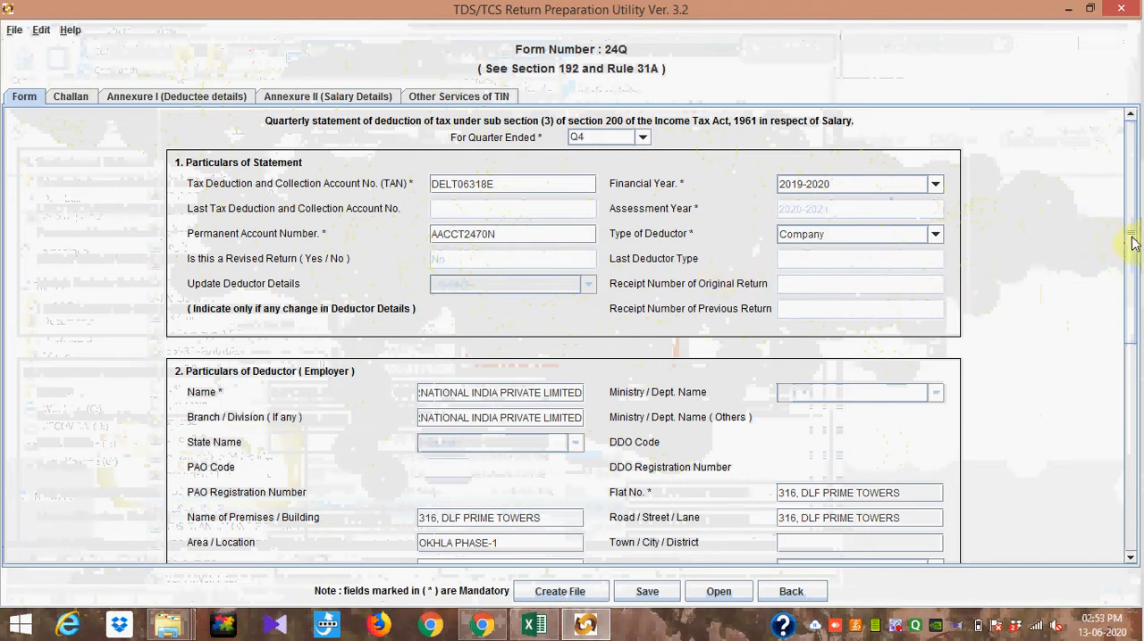
Step: Review the employer's particulars and the details of the person responsible for deduction of tax
left_click_drag(1131, 243, 1138, 323)
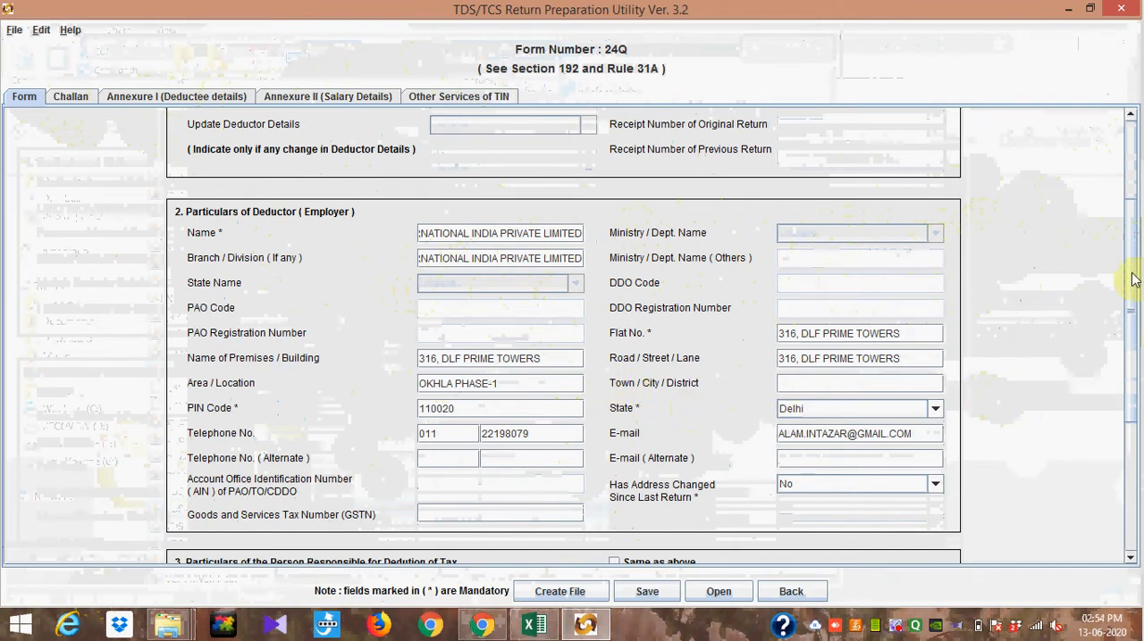
left_click_drag(1140, 286, 1137, 317)
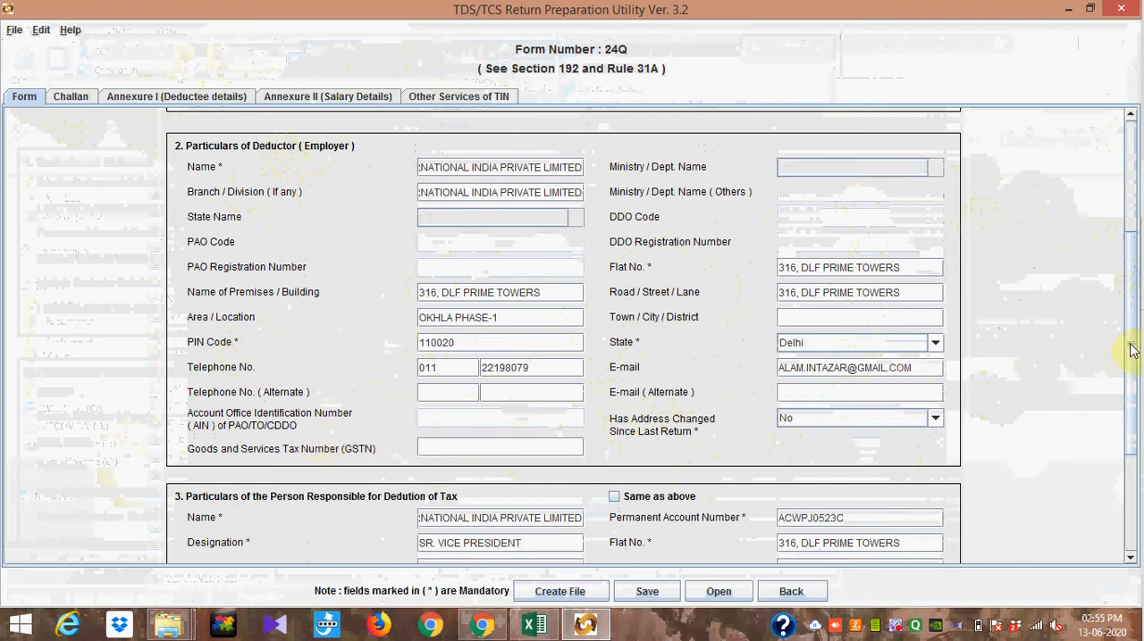
left_click_drag(1130, 350, 1130, 388)
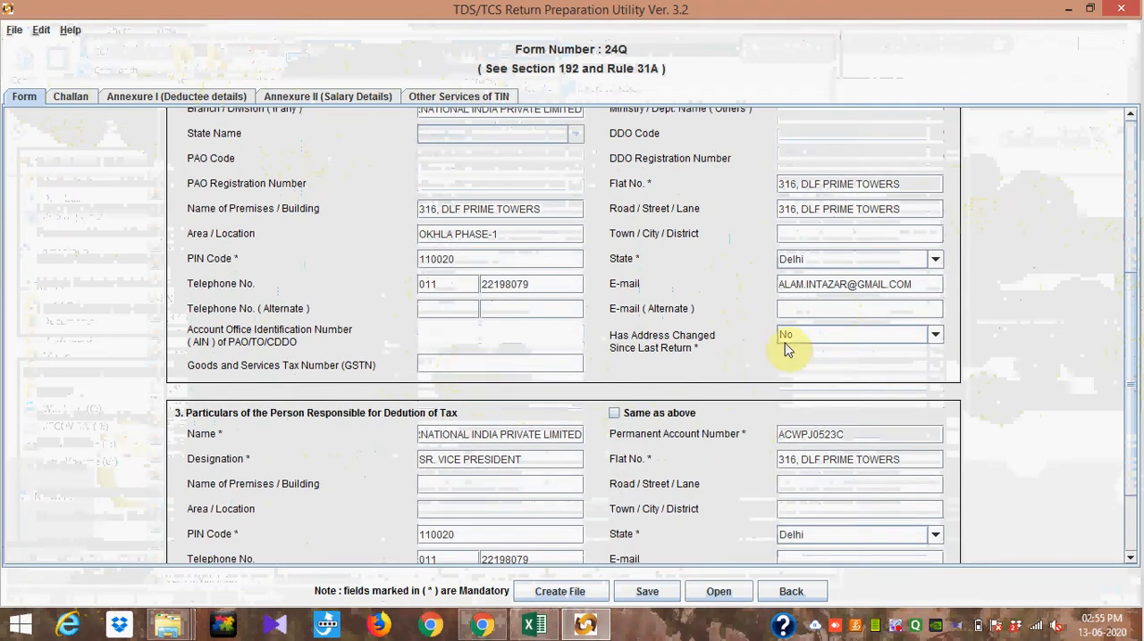
left_click_drag(1131, 297, 1137, 374)
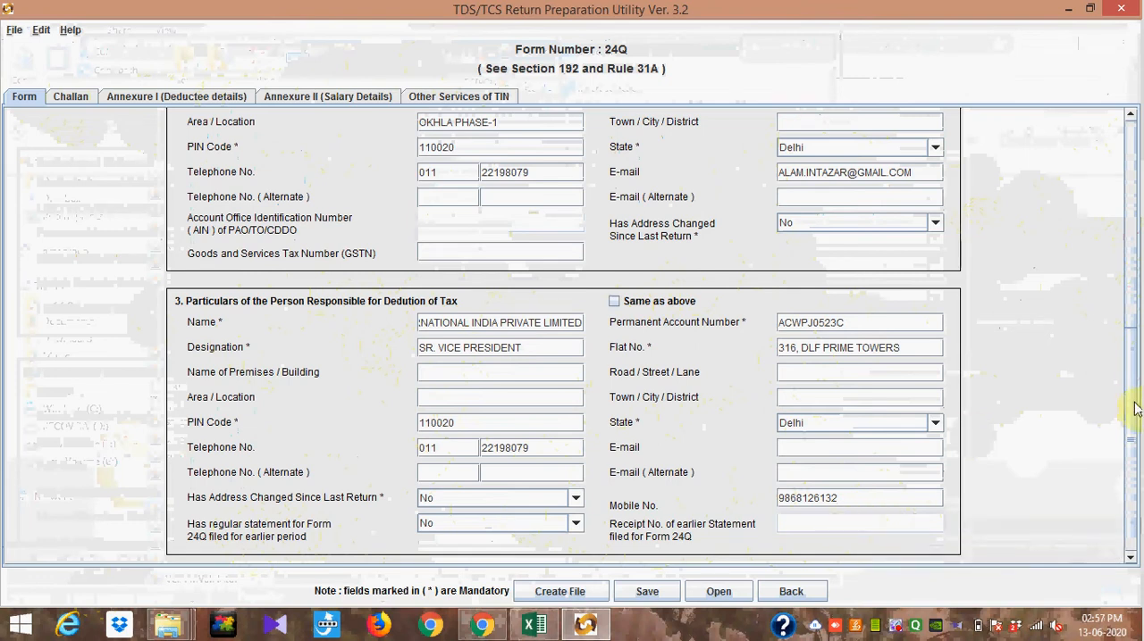
Step: Add two rows to the challan details
left_click_drag(1130, 400, 1131, 359)
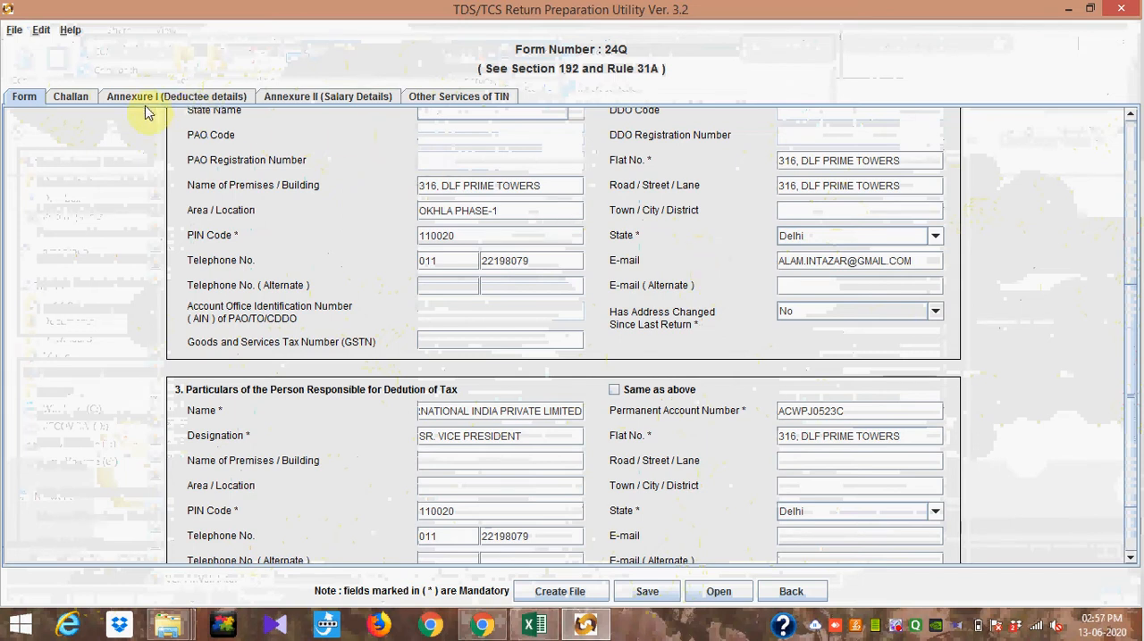
left_click(71, 97)
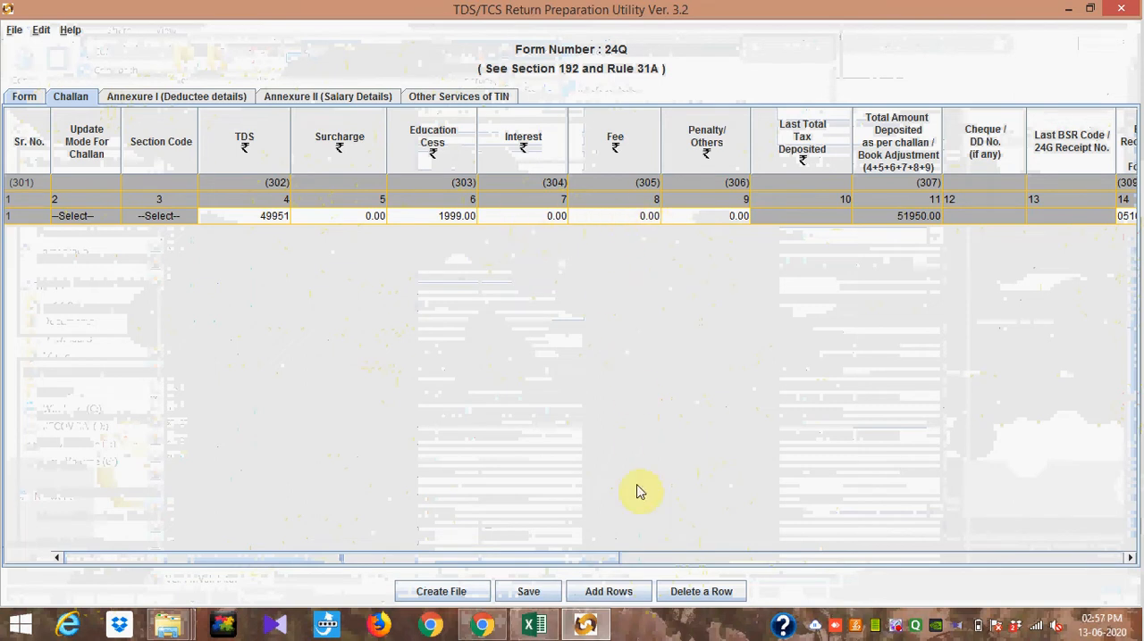
left_click(617, 597)
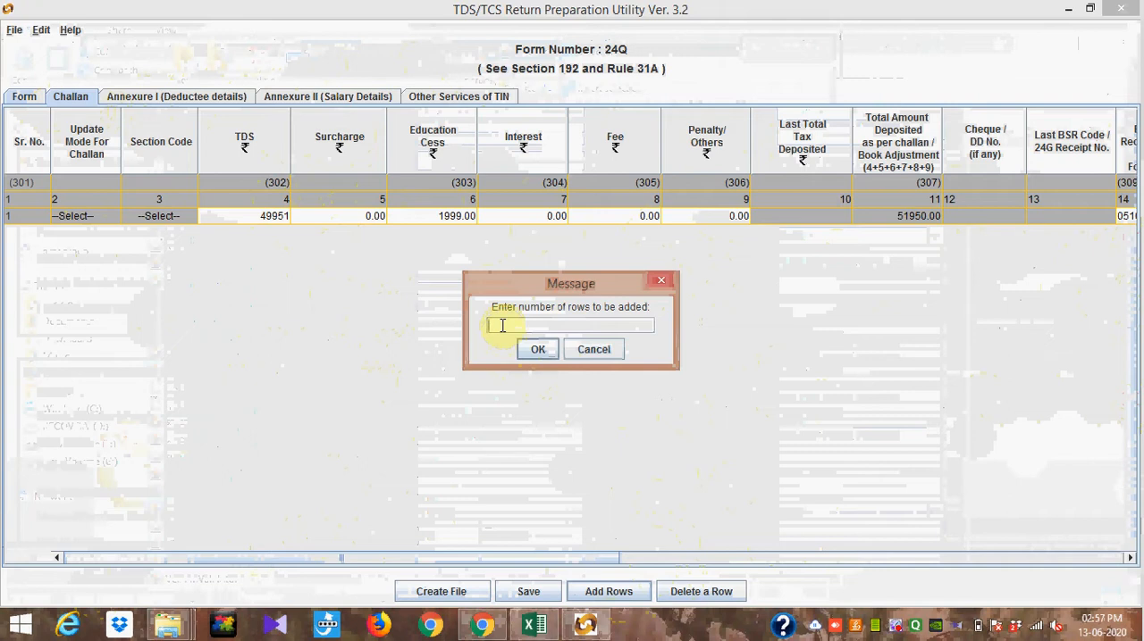
type("2")
left_click(538, 349)
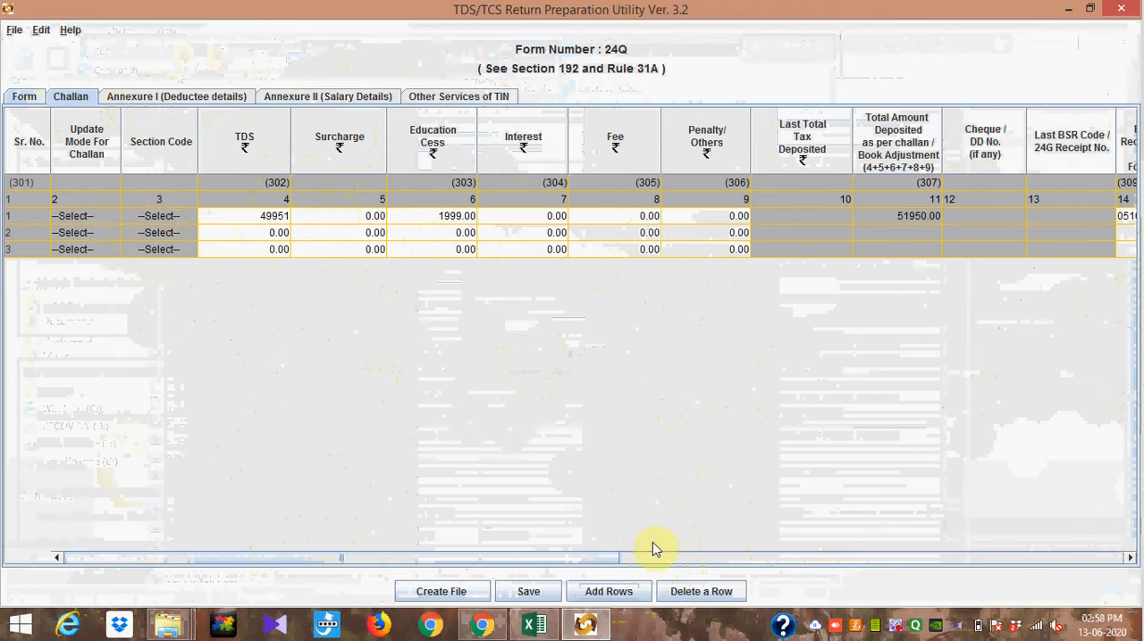
Step: Delete rows 3 and 2 from the challan details
left_click(720, 592)
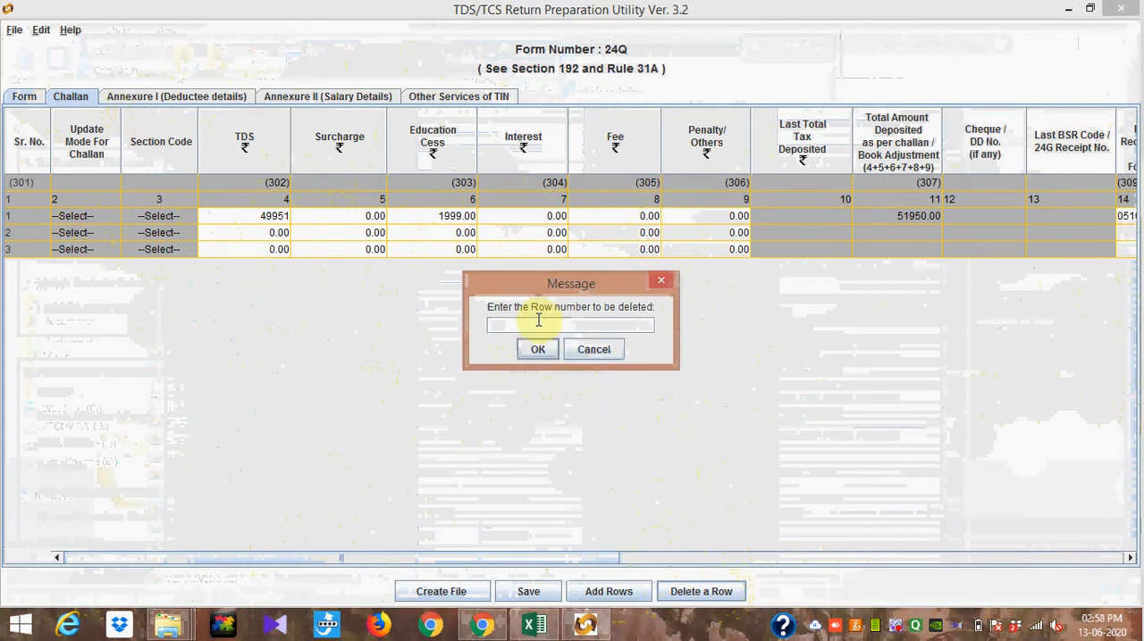
type("3")
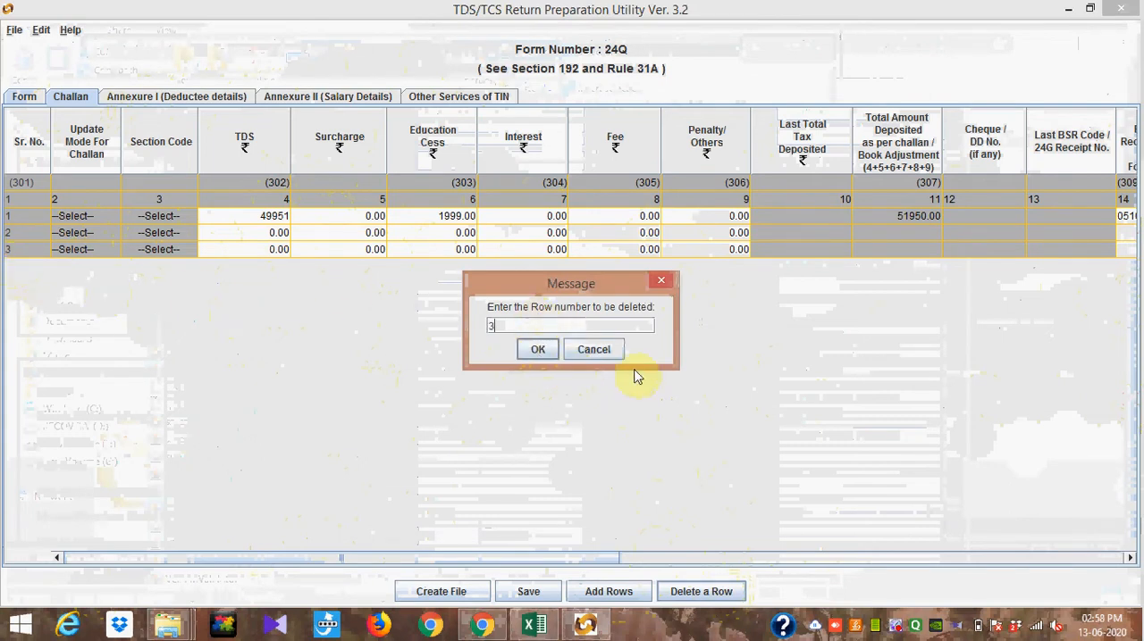
left_click(538, 351)
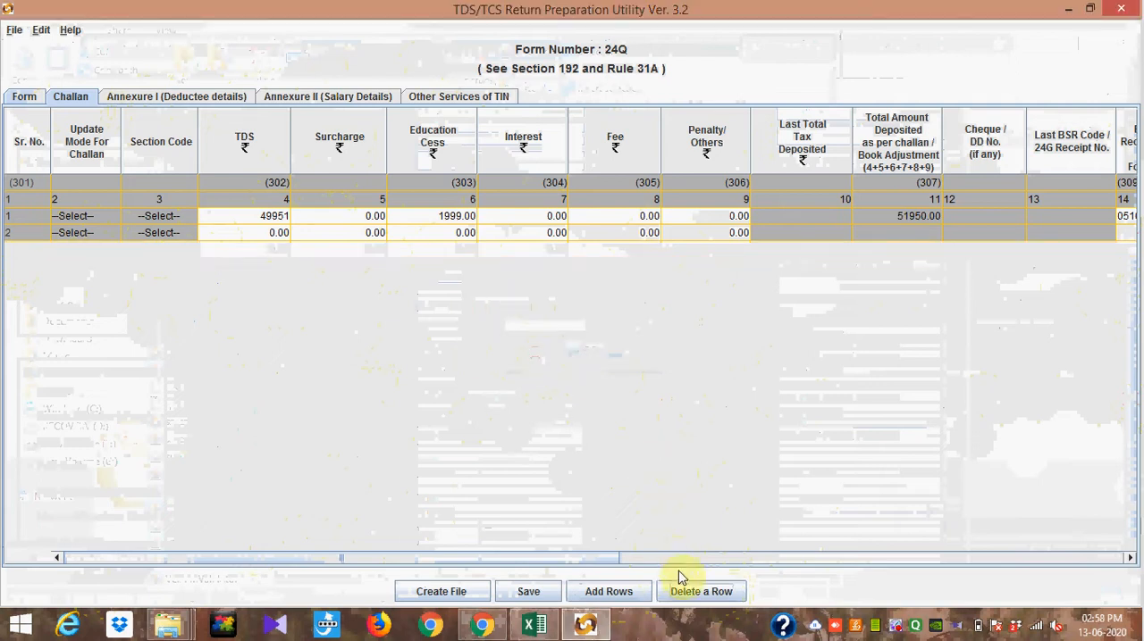
left_click(688, 597)
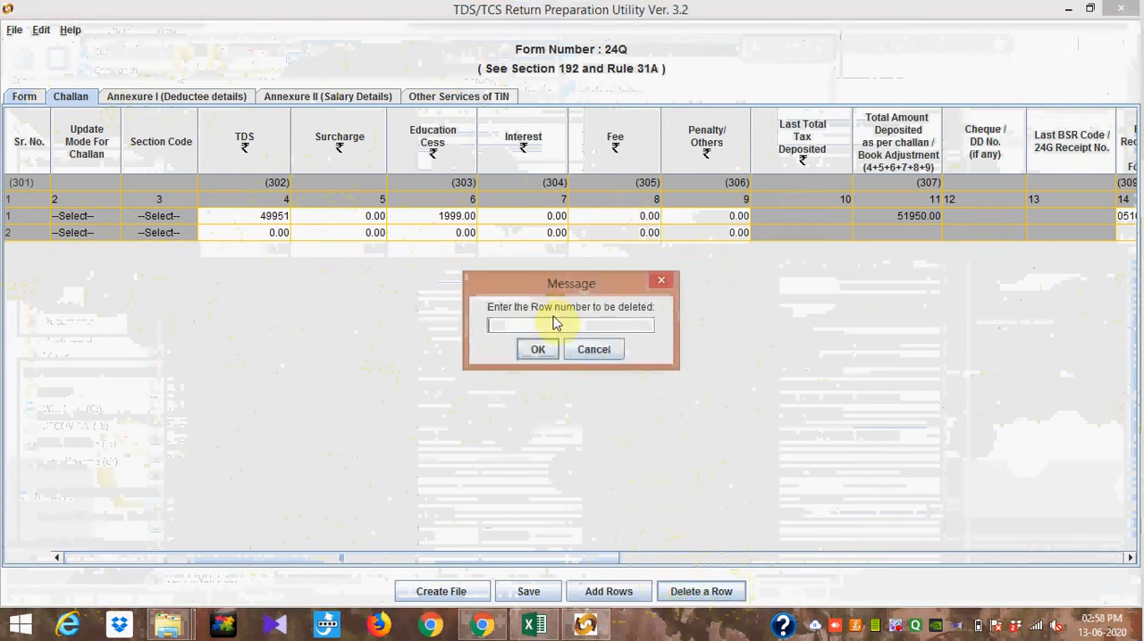
type("2")
left_click(543, 350)
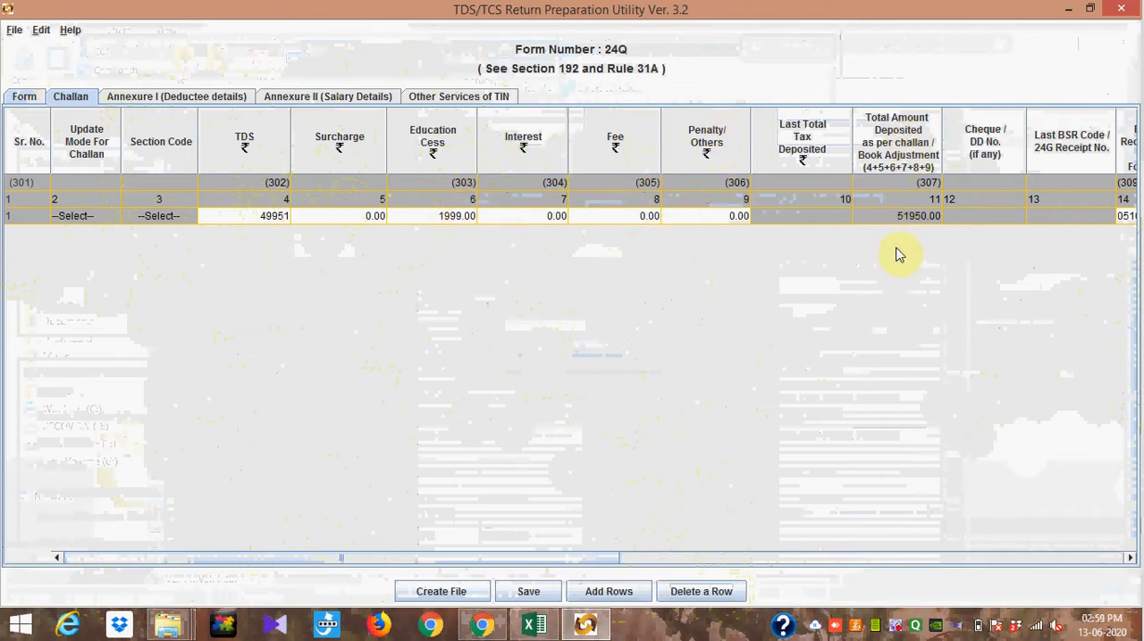
Step: Review the challan's BSR code, deposit date and serial number, and select 200 as its minor head
left_click(1130, 561)
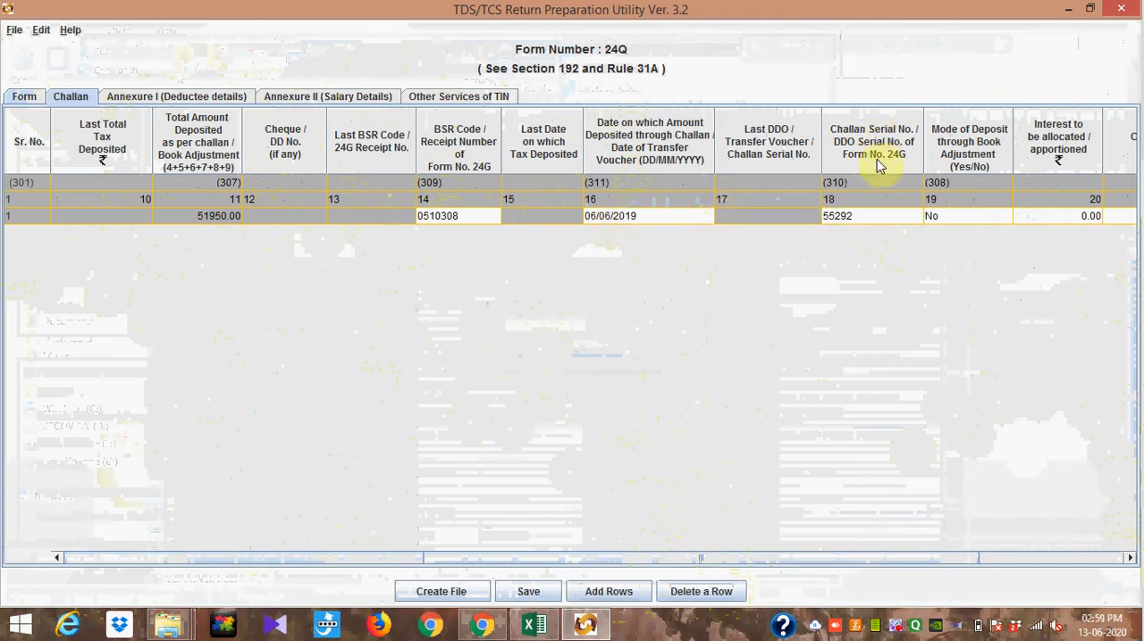
left_click(1129, 559)
left_click(1128, 558)
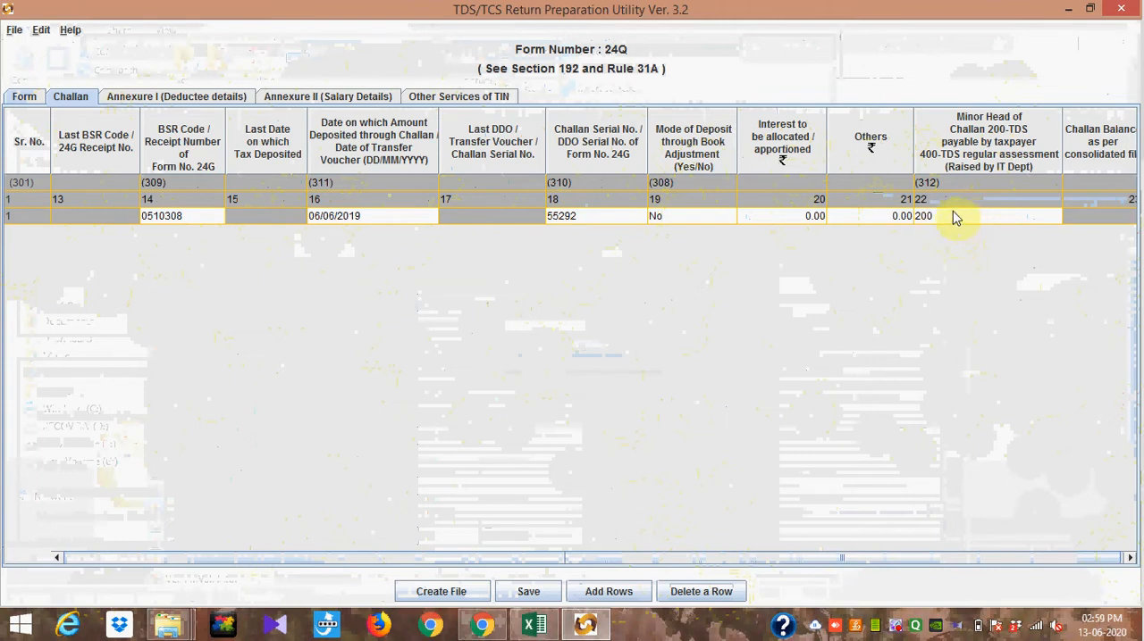
left_click(1012, 215)
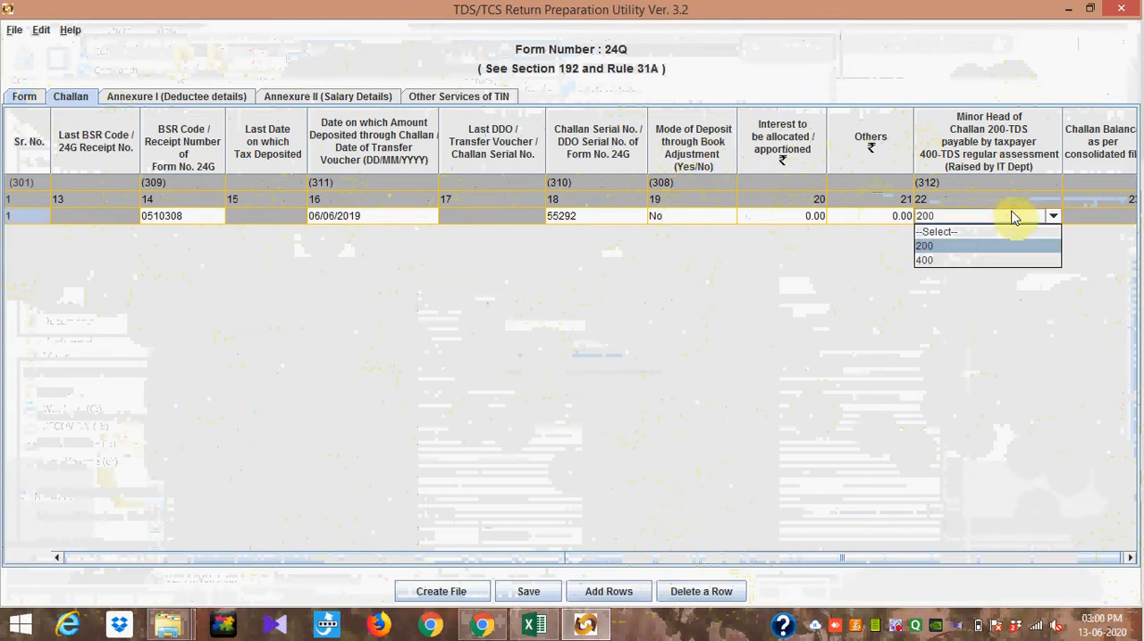
left_click(998, 248)
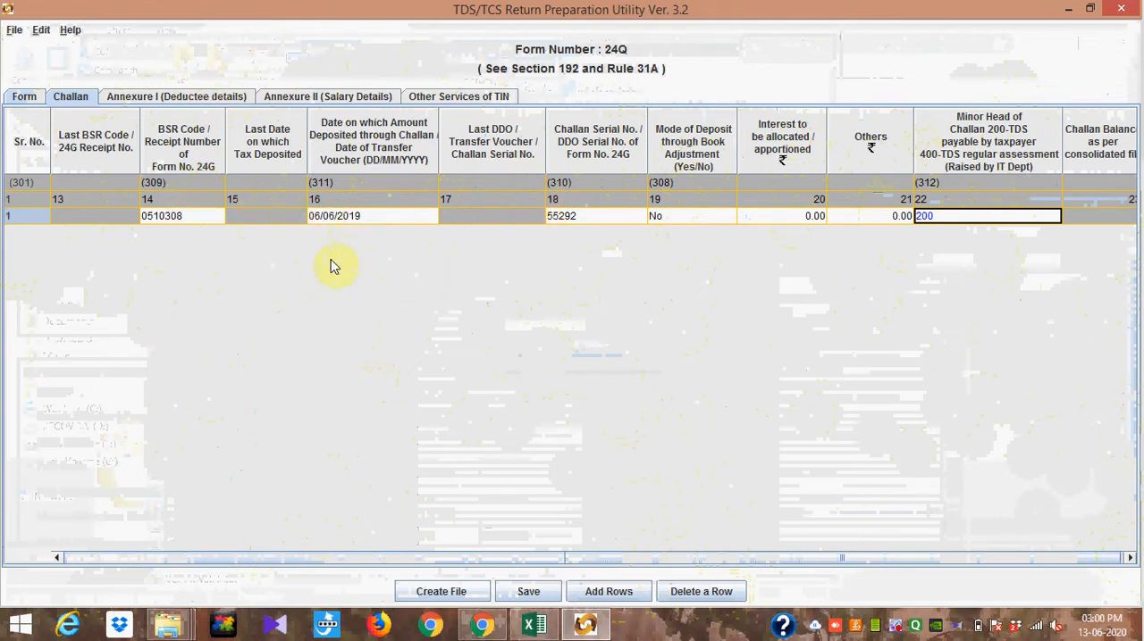
Step: Compare the challan entry with the corresponding deductee details in Annexure I
left_click(200, 102)
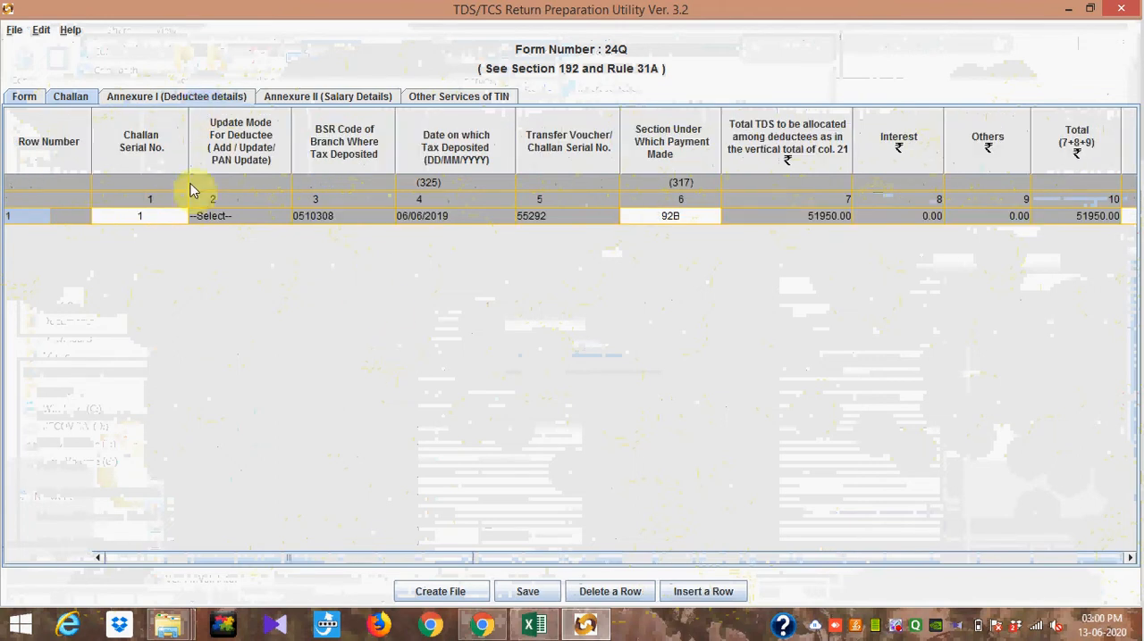
left_click(75, 99)
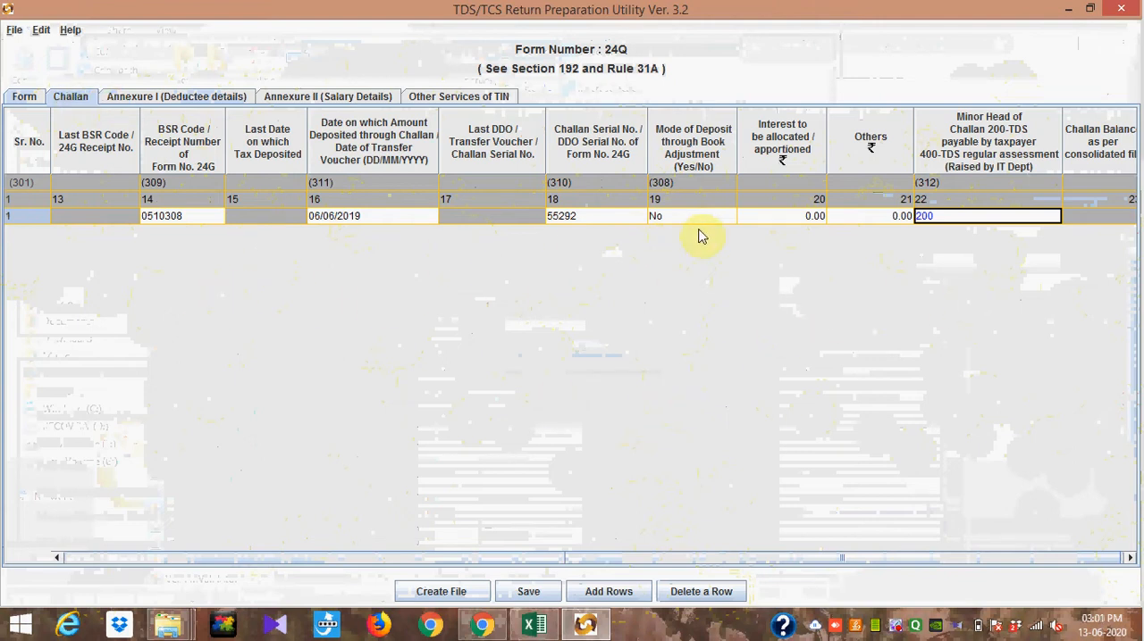
left_click(195, 102)
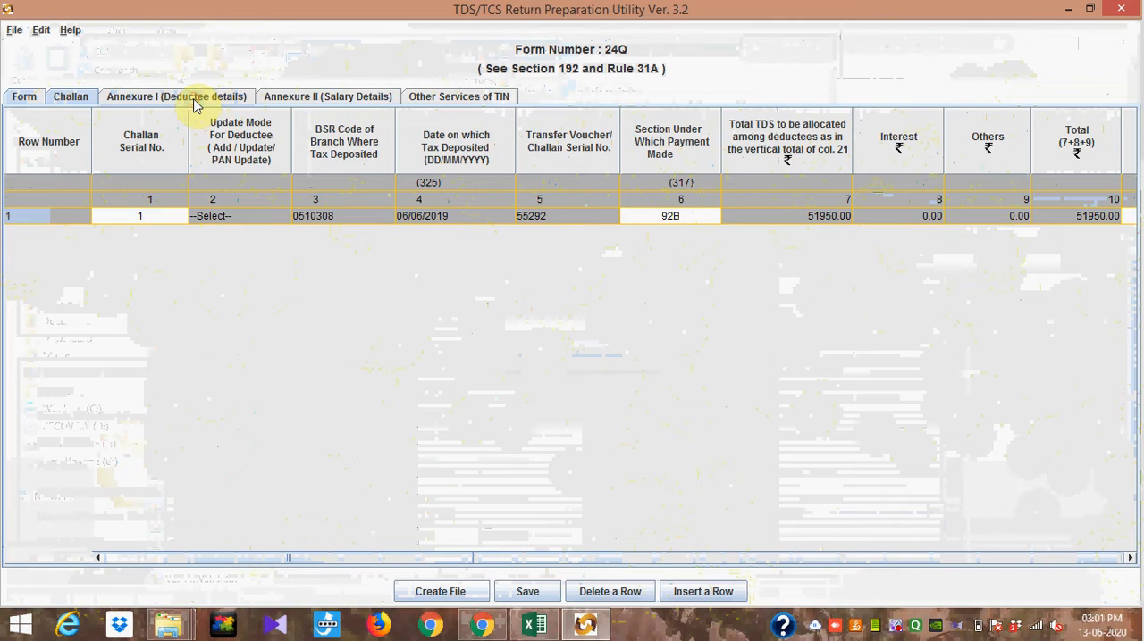
left_click(79, 98)
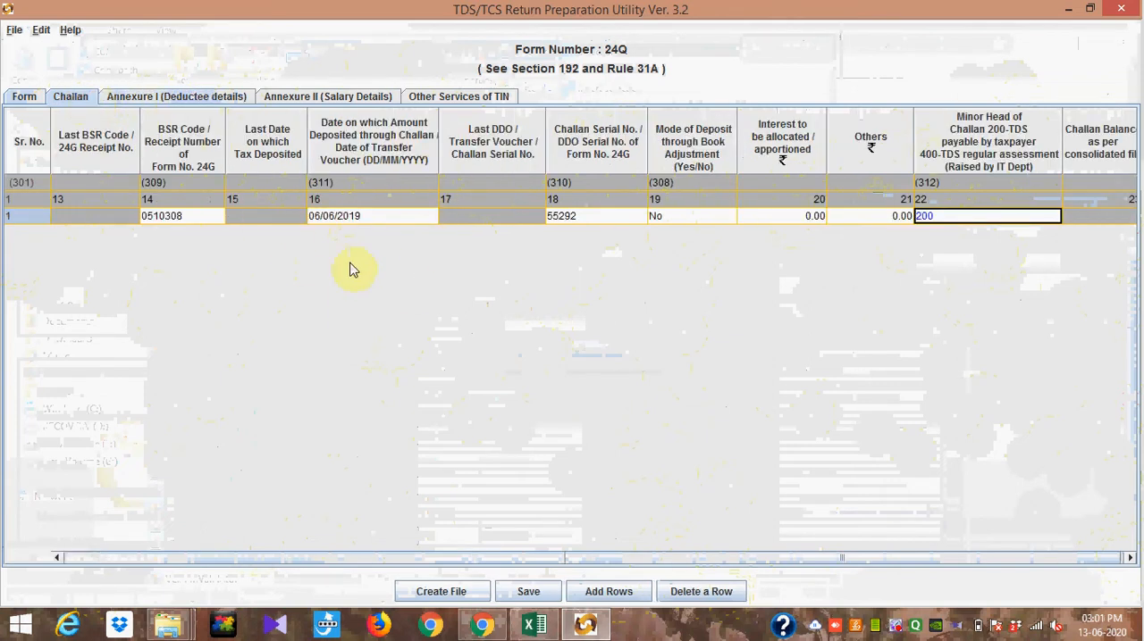
left_click(219, 95)
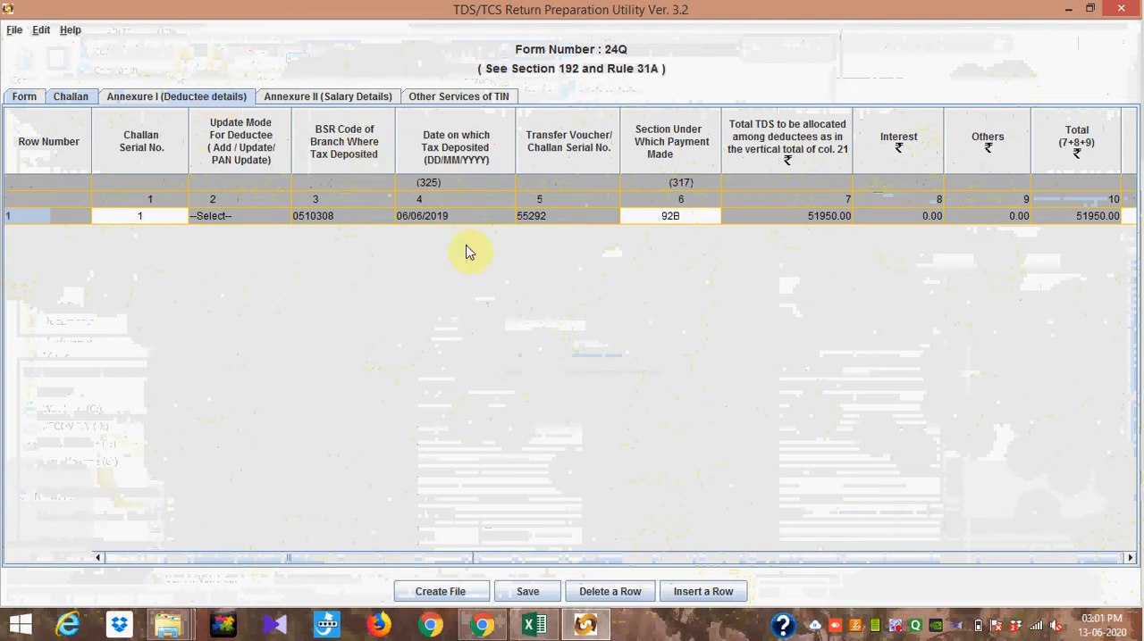
Step: Try to insert deductee rows under challan 1 with the number of records left blank
left_click(715, 593)
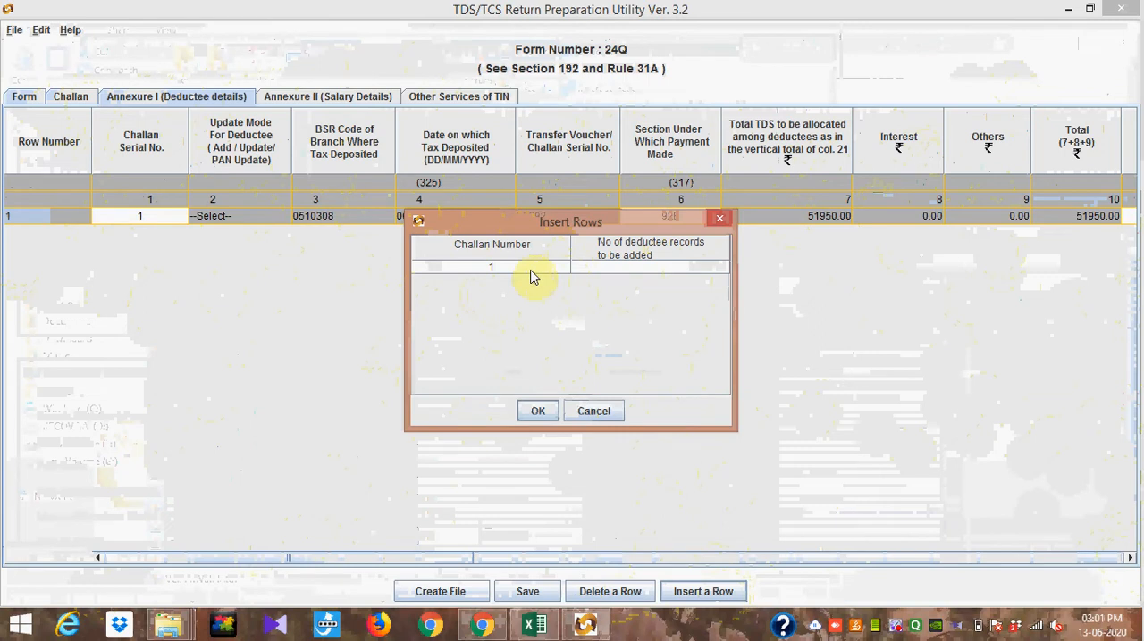
left_click(536, 415)
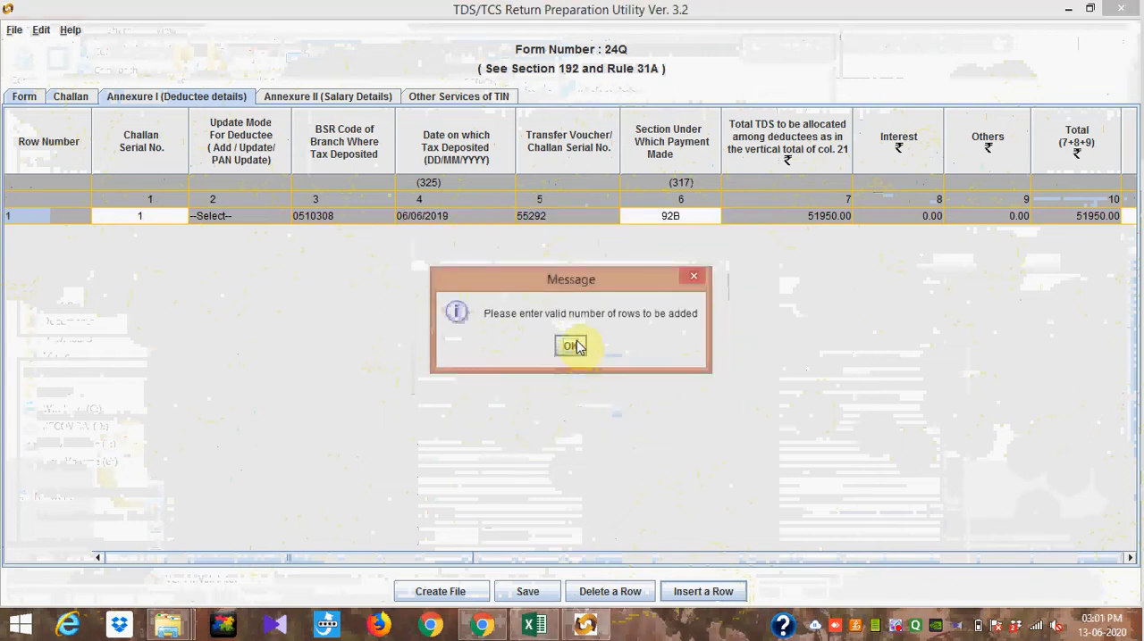
left_click(572, 345)
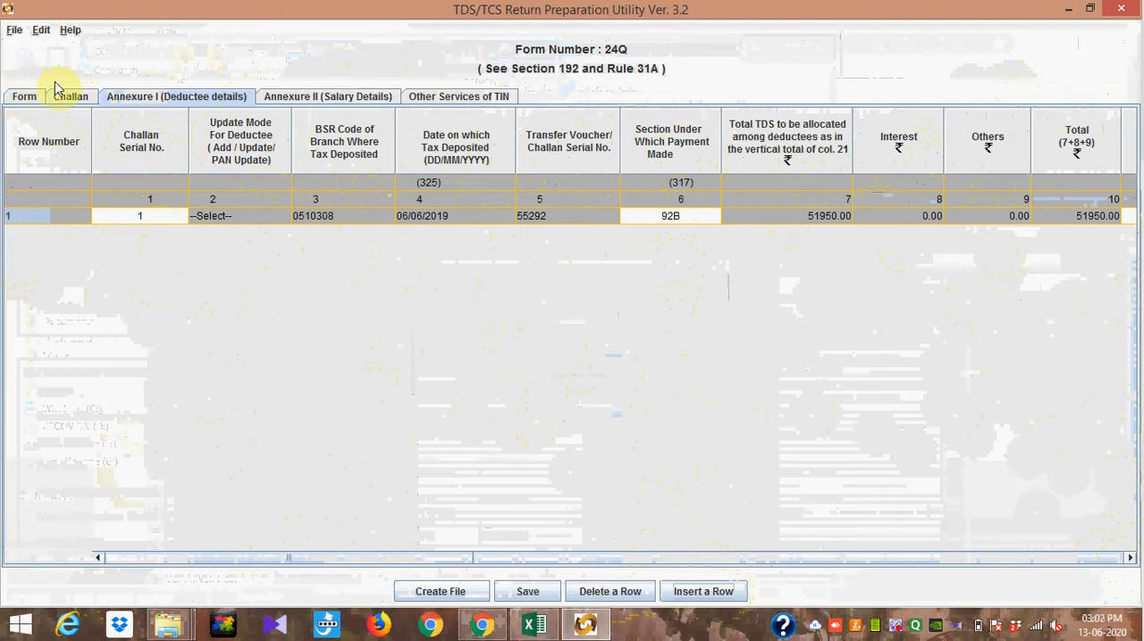
Step: Set the section under which payment is made to 92B for the deductee row in Annexure I
left_click(79, 98)
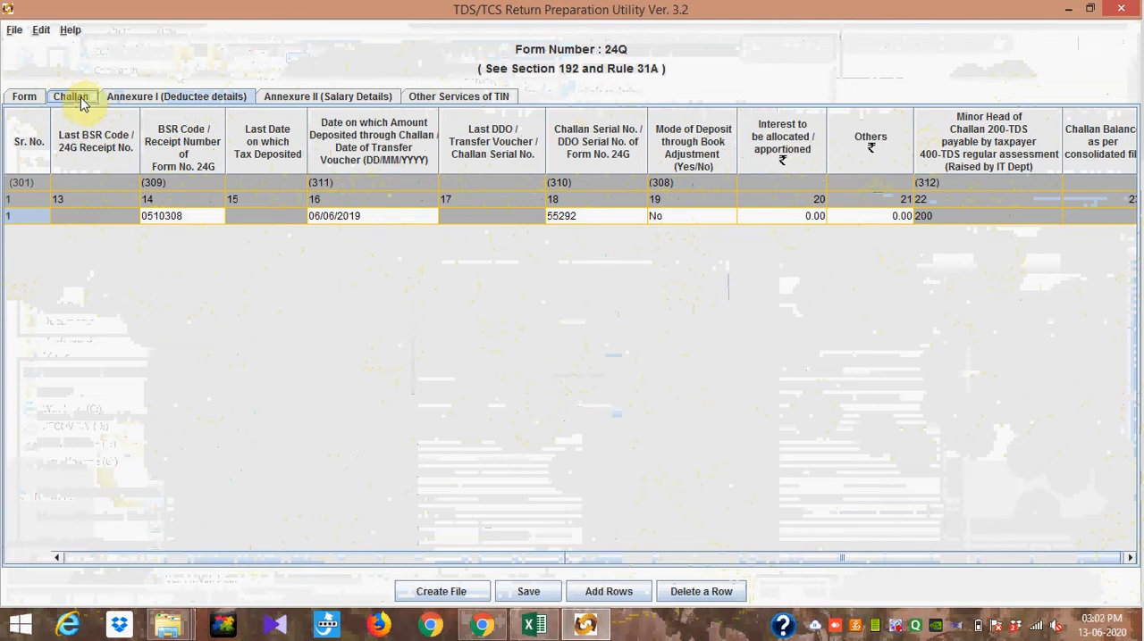
left_click(183, 101)
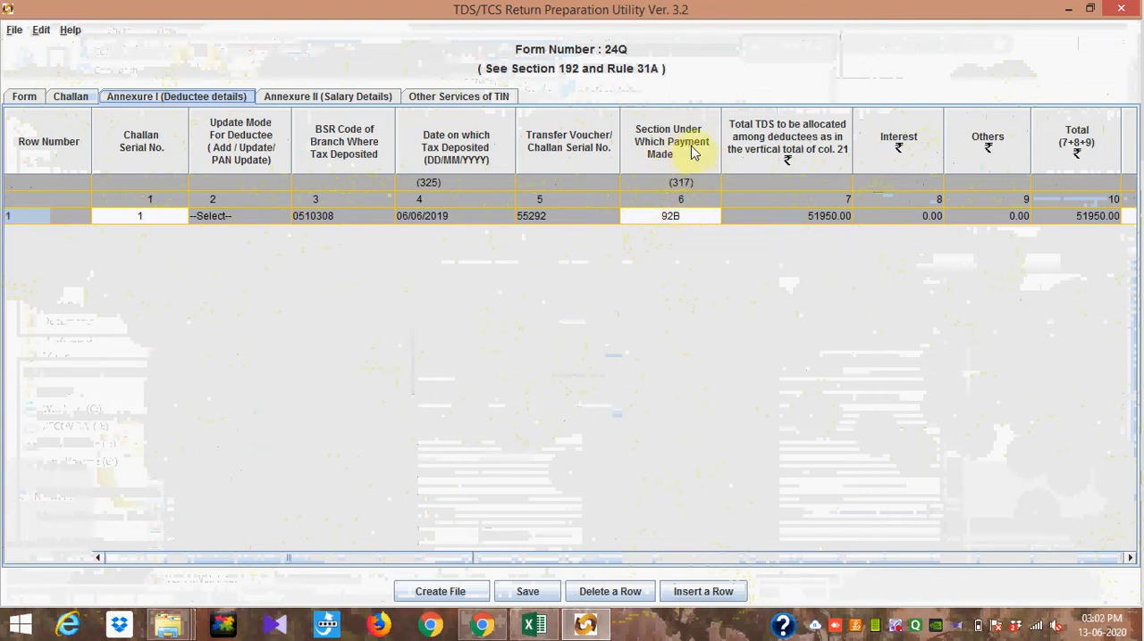
left_click(693, 219)
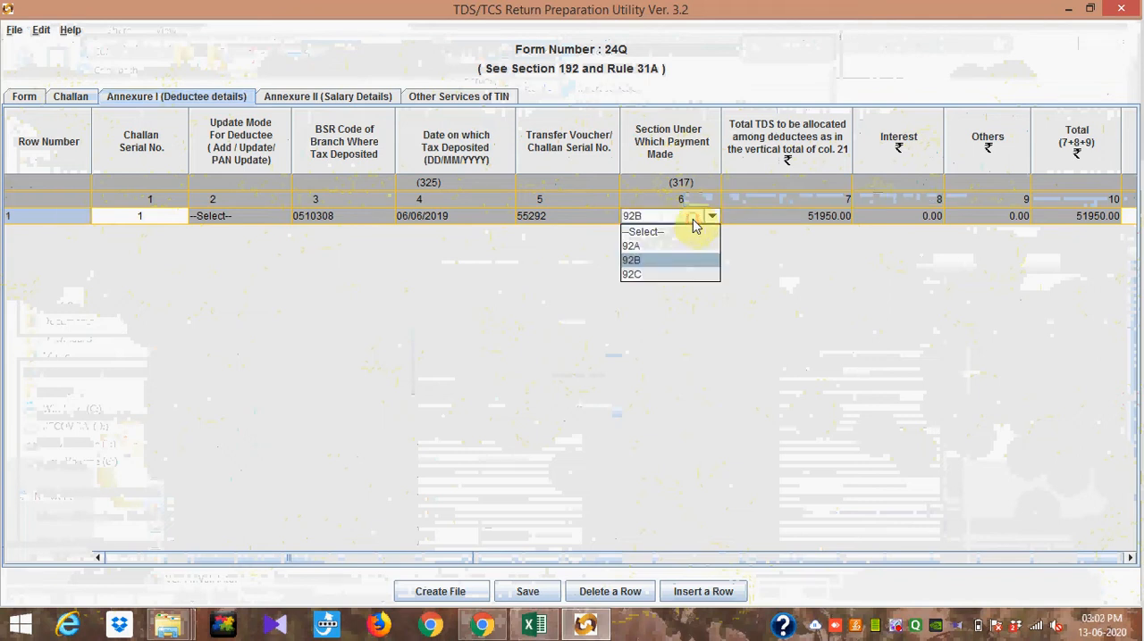
left_click(671, 265)
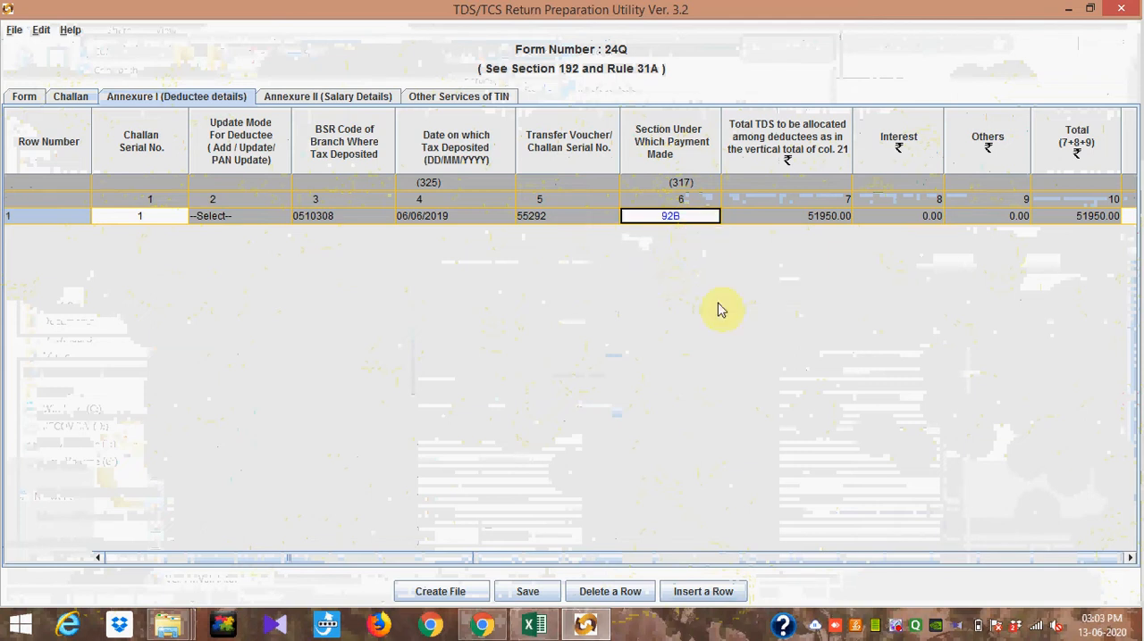
Step: Examine the deductee row's allocated TDS, employee reference number, PAN and employee name in Annexure I
left_click(1128, 559)
left_click(1128, 558)
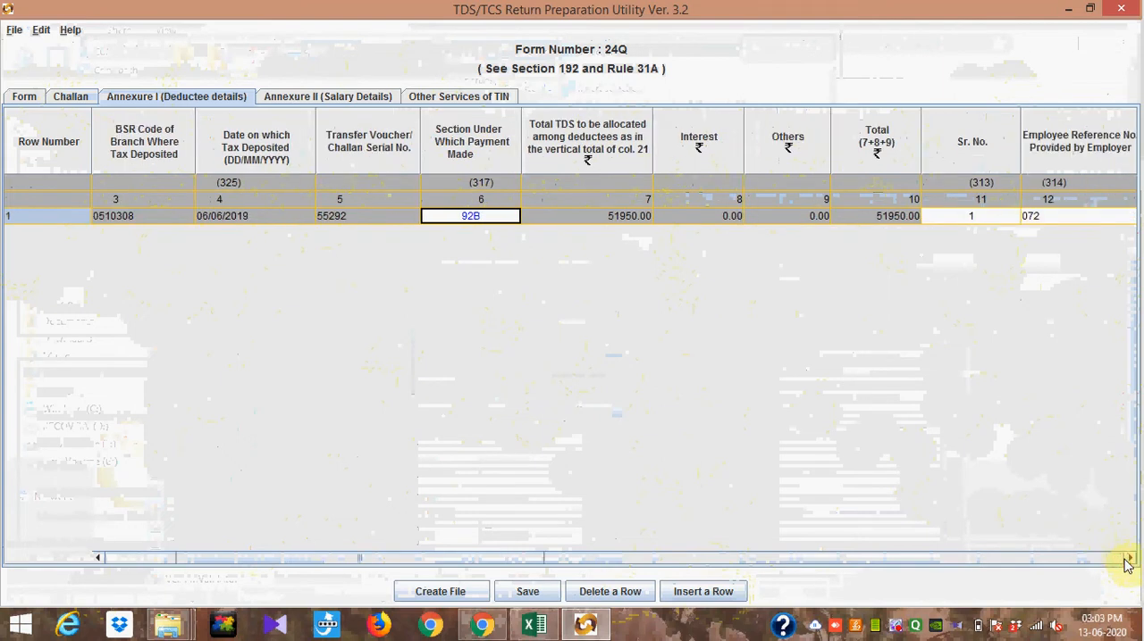
left_click(1128, 559)
left_click(1128, 558)
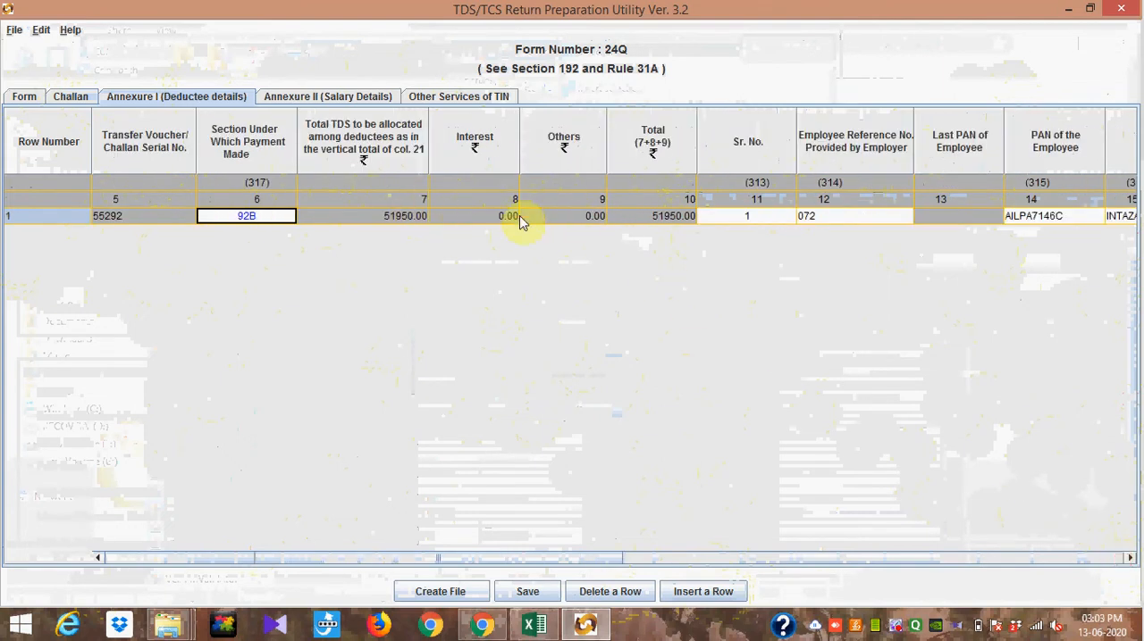
left_click(1130, 557)
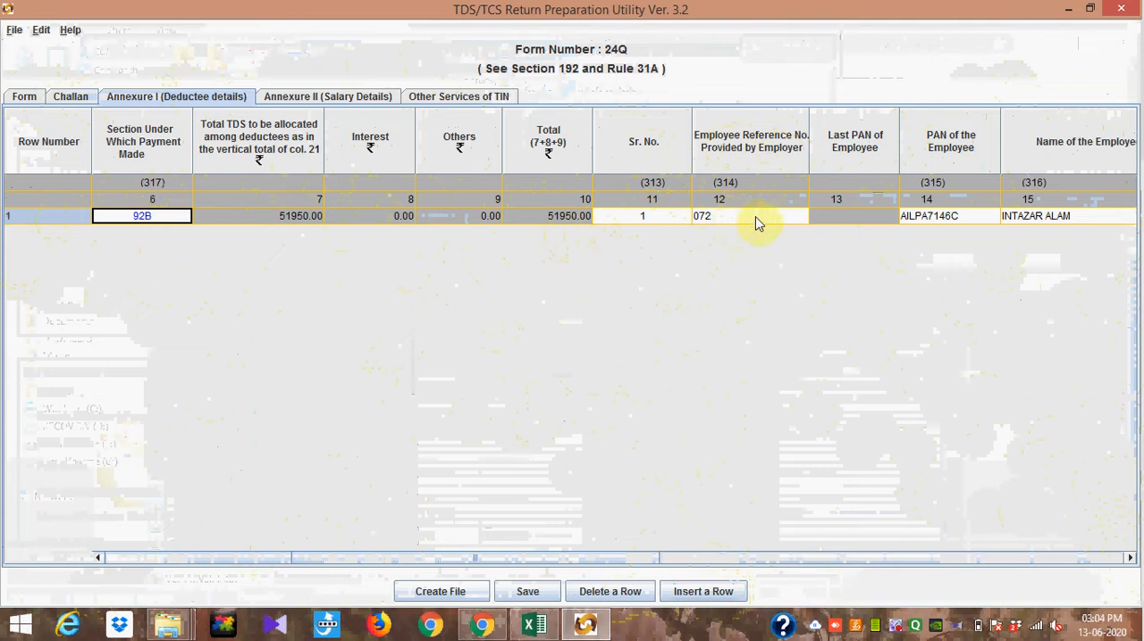
left_click(1130, 559)
left_click(1130, 560)
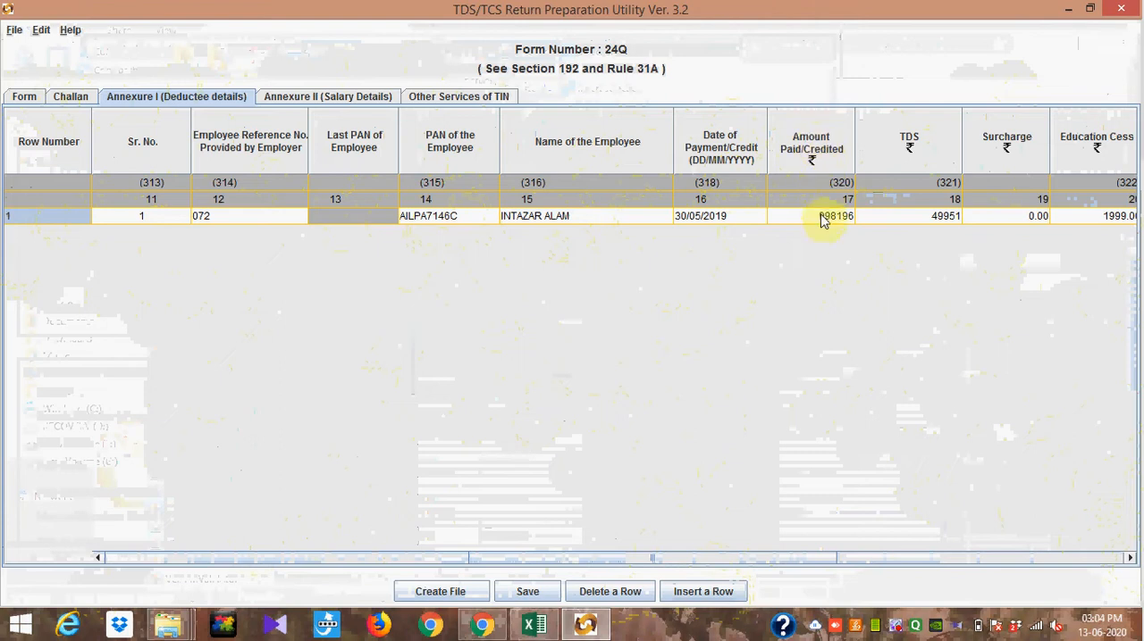
Step: Review the deductee's payment date, amount paid, TDS, cess, tax deposited, deduction date and remarks columns
left_click(1128, 559)
left_click(1128, 560)
left_click(1128, 559)
left_click(1128, 559)
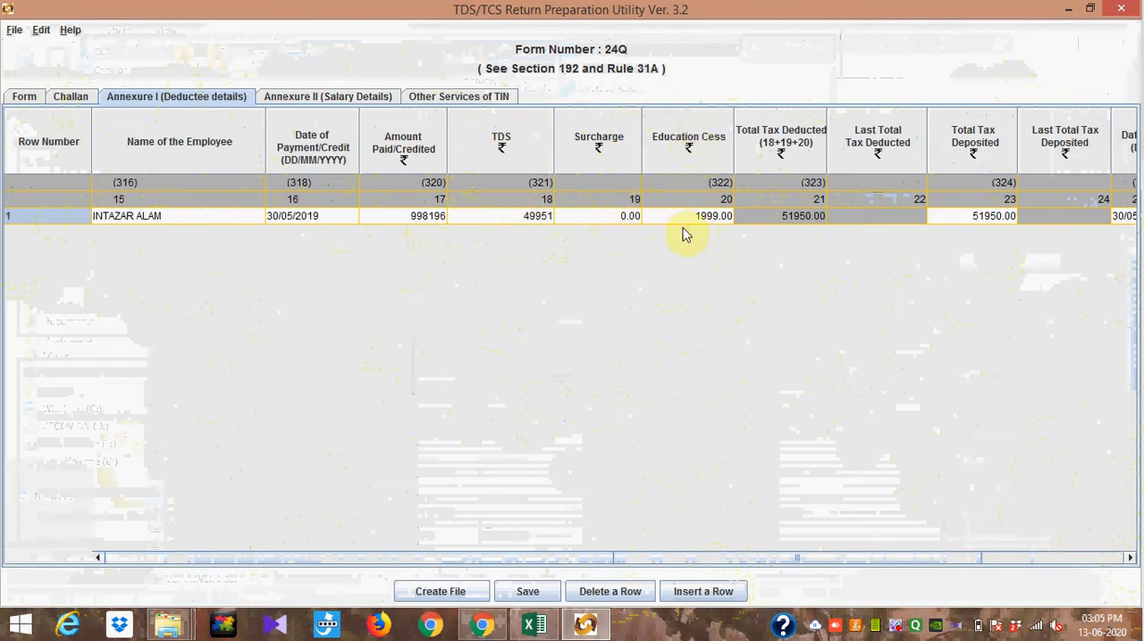
left_click(1130, 558)
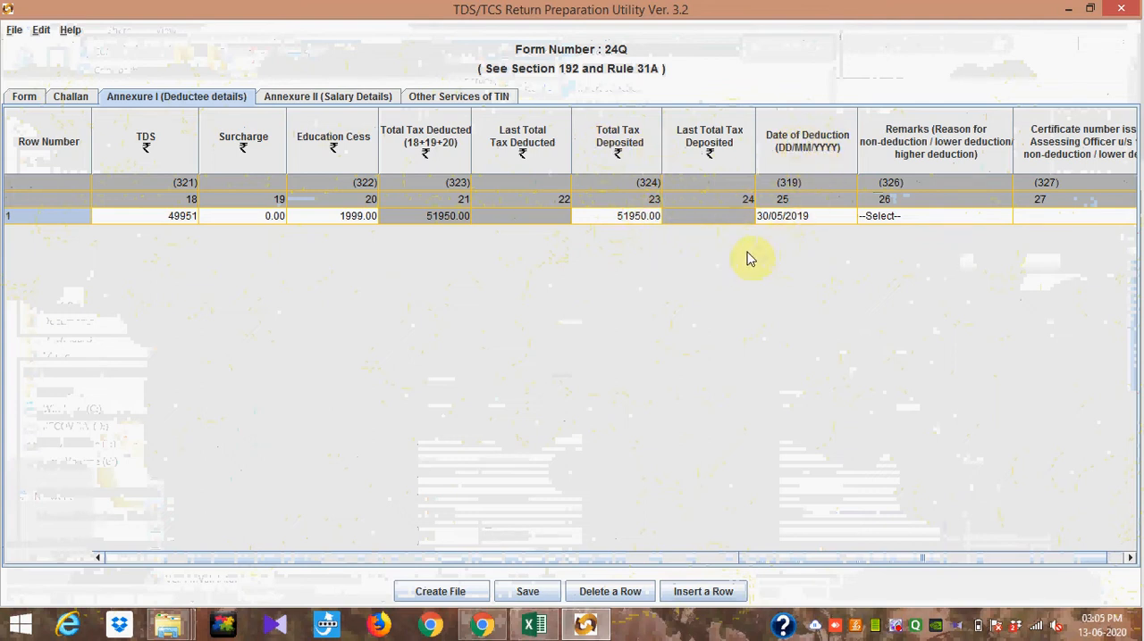
left_click(96, 558)
left_click(97, 558)
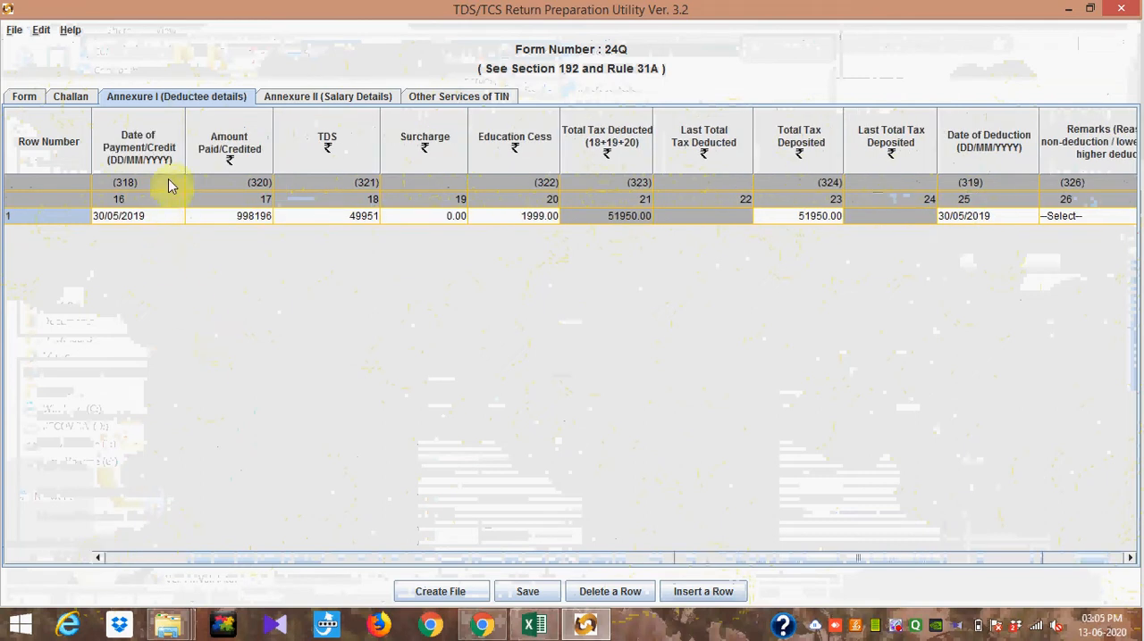
mouse_move(159, 218)
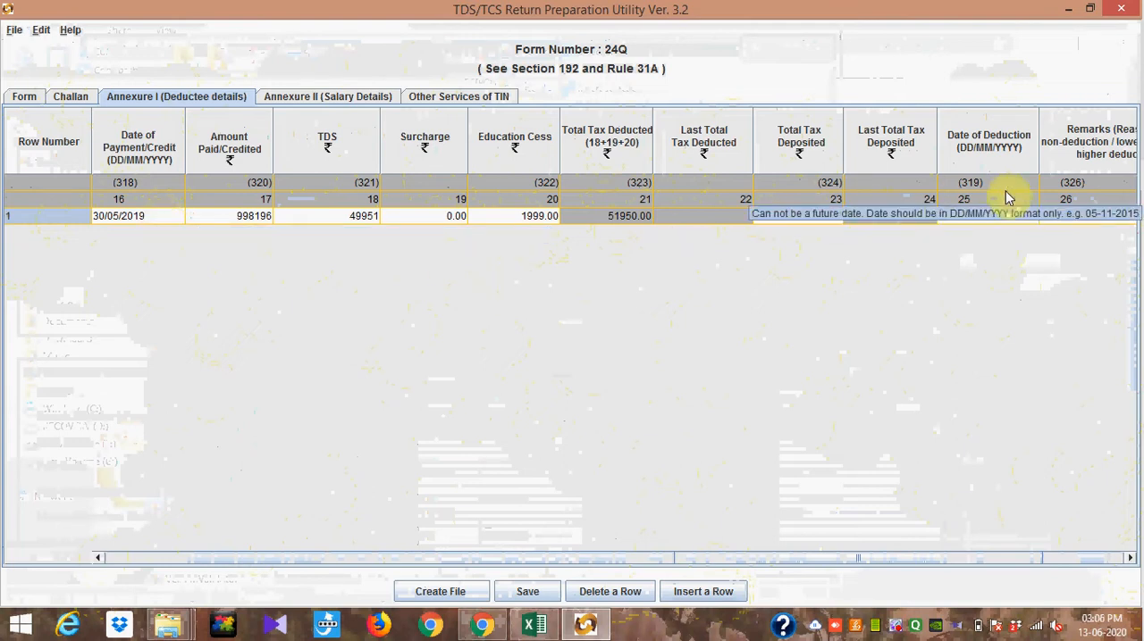
left_click(1130, 558)
left_click(1131, 558)
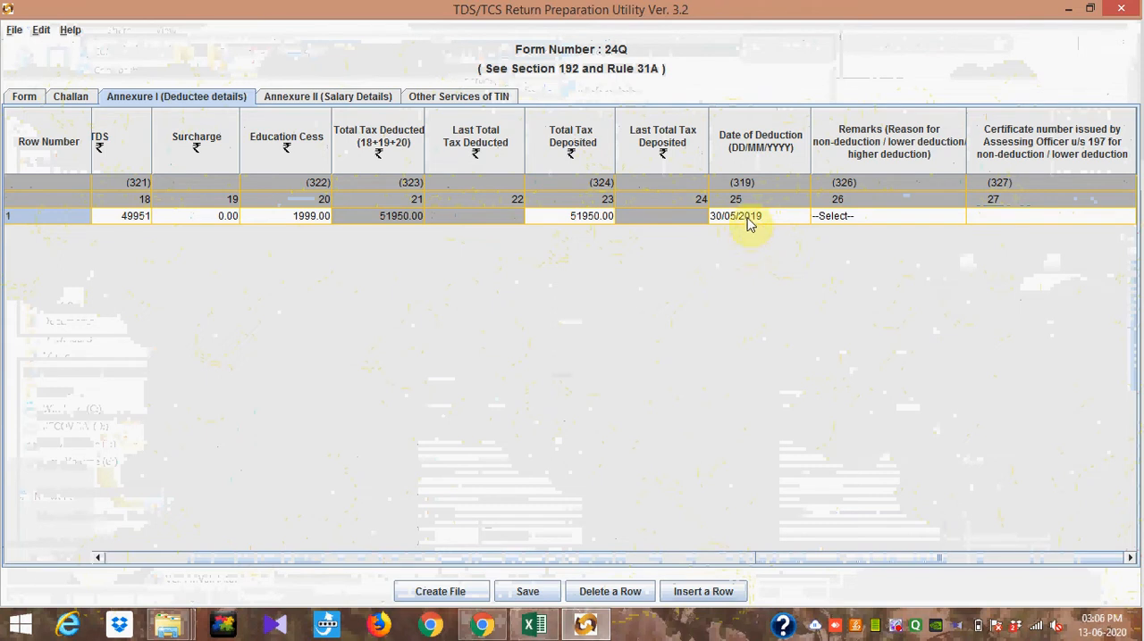
mouse_move(749, 224)
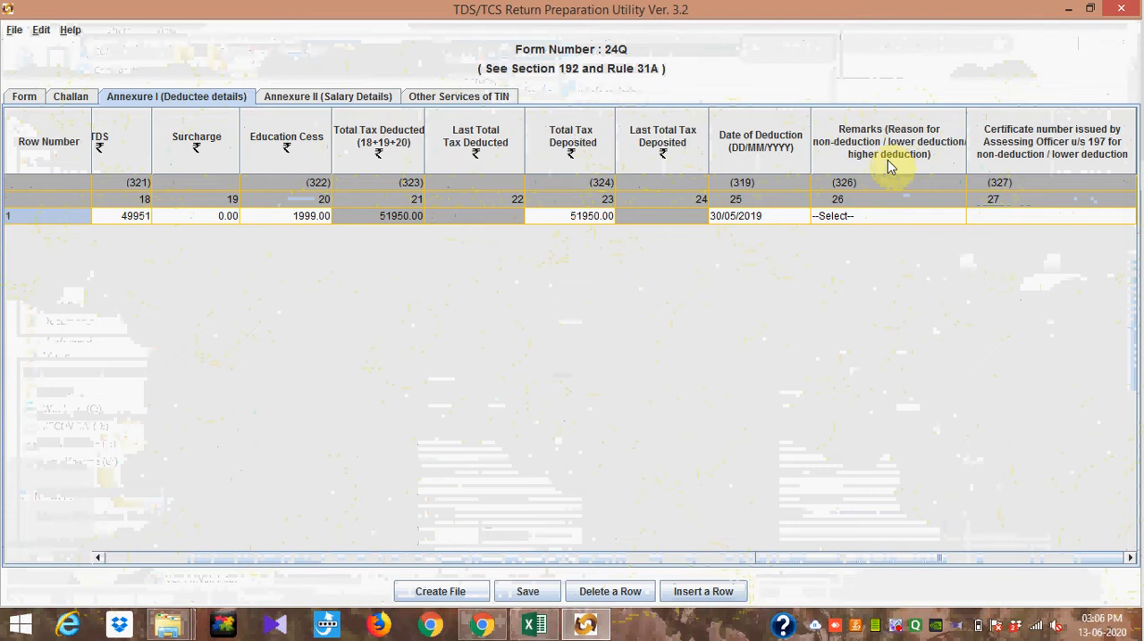
Step: Check the remarks field of the deductee row and switch to the Annexure II salary details
left_click(871, 221)
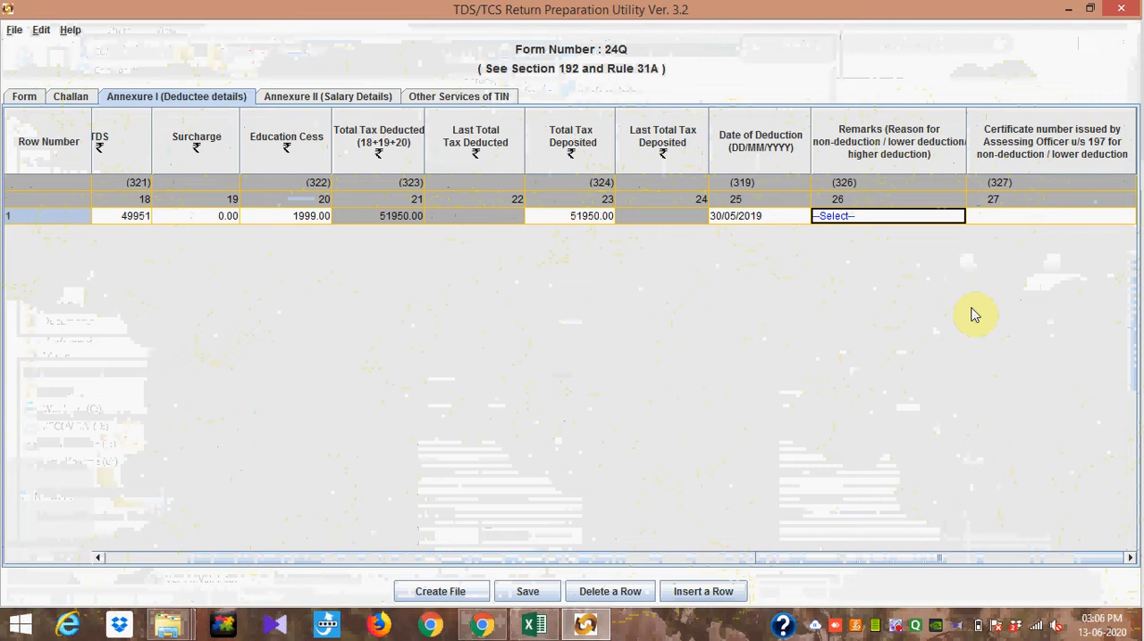
left_click(308, 98)
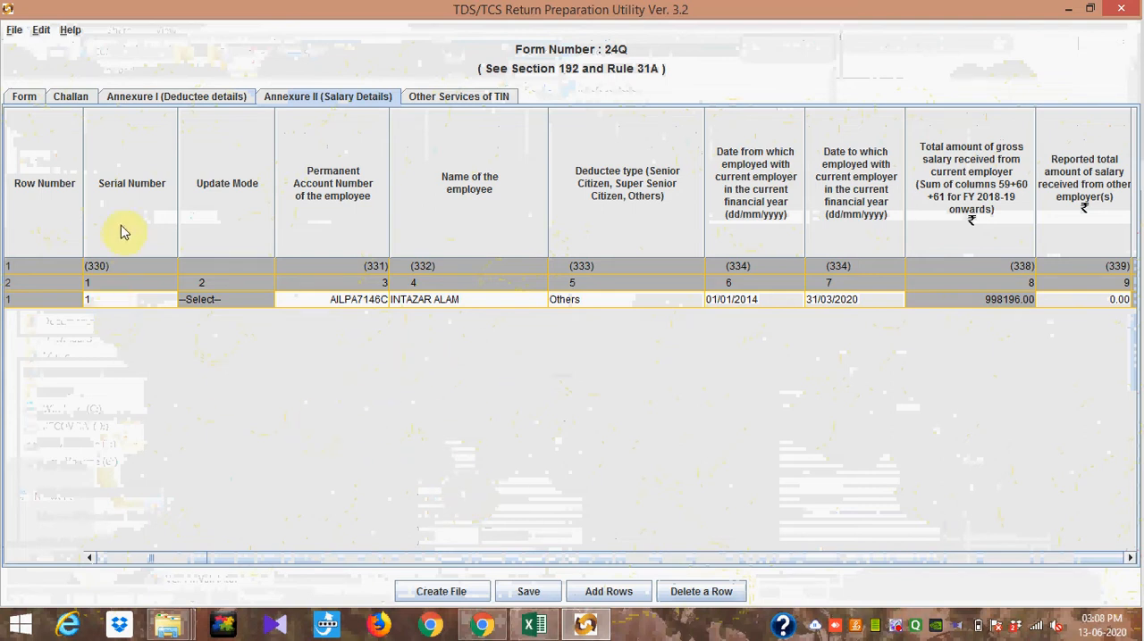
left_click(608, 593)
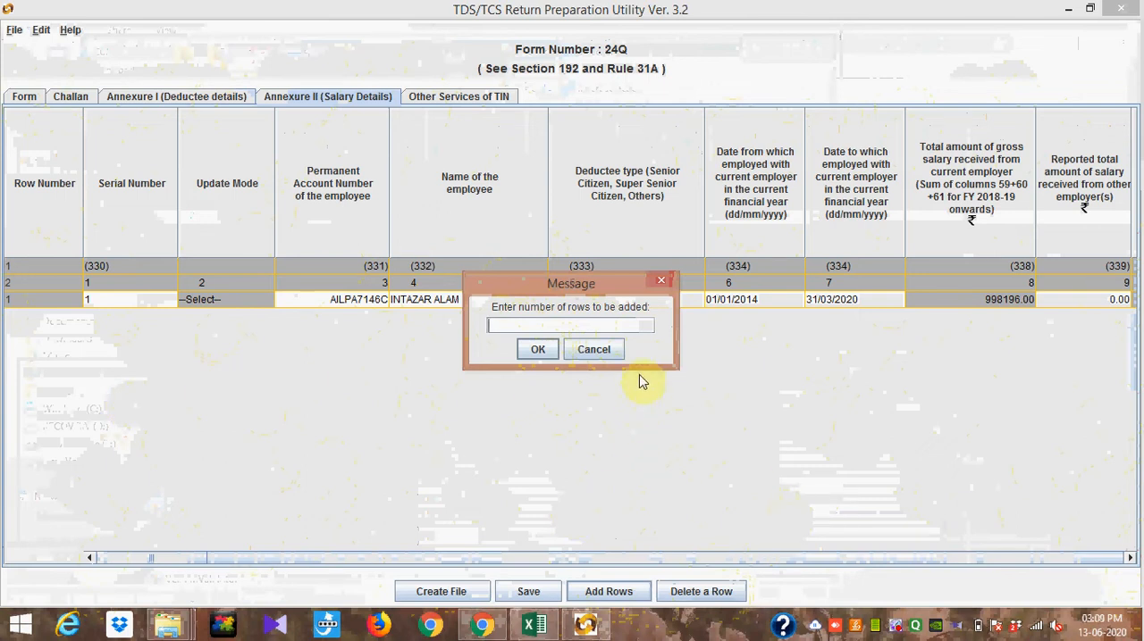
left_click(660, 284)
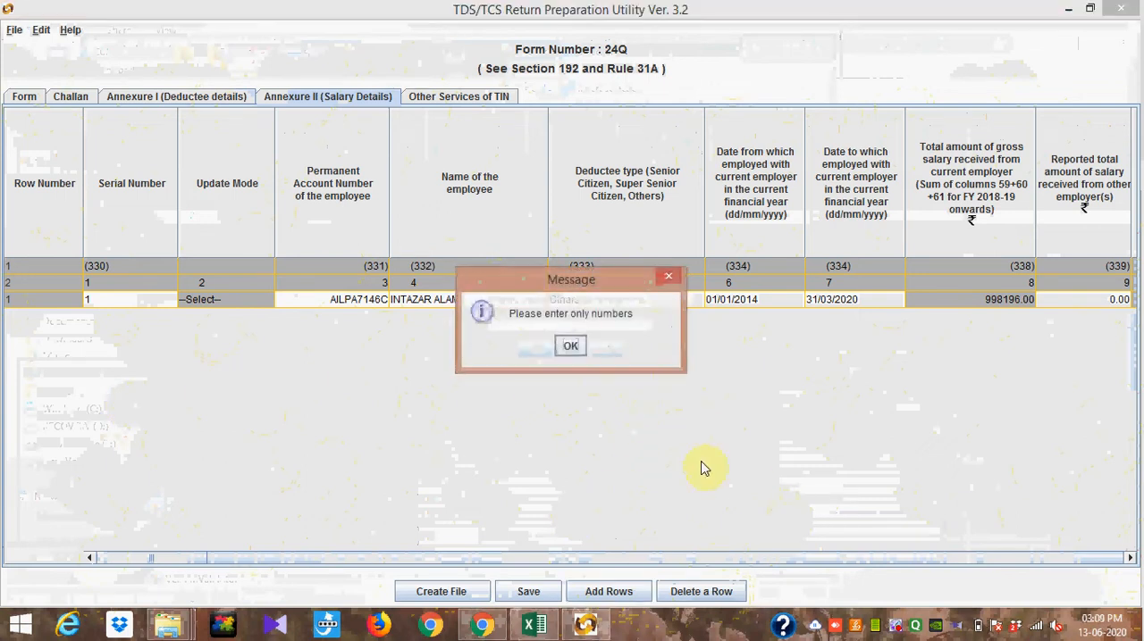
left_click(569, 346)
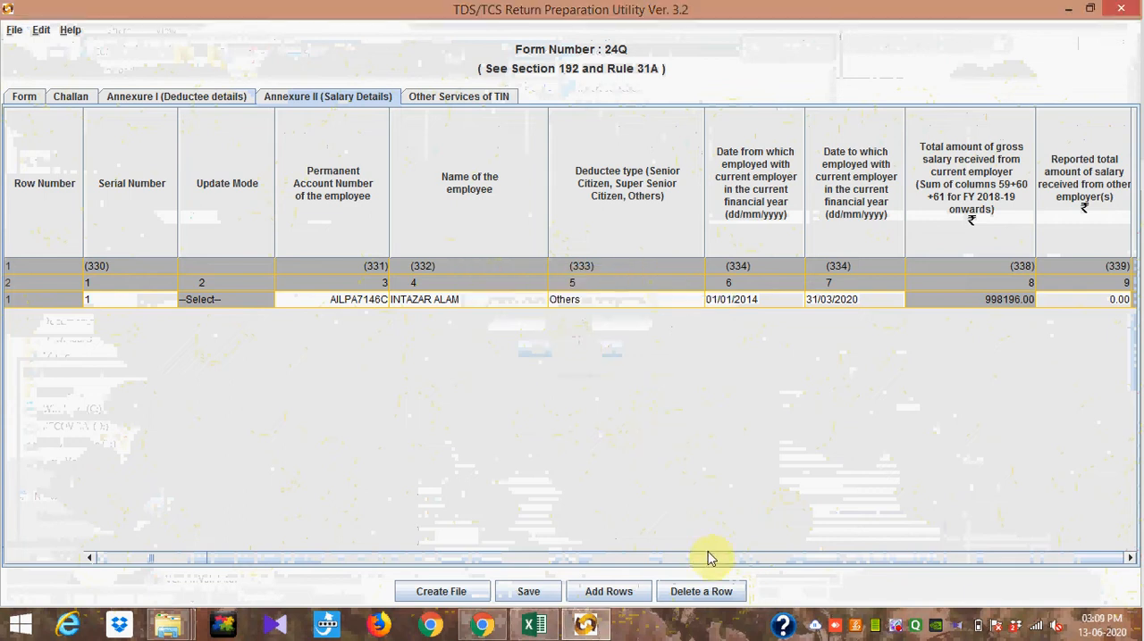
left_click(710, 594)
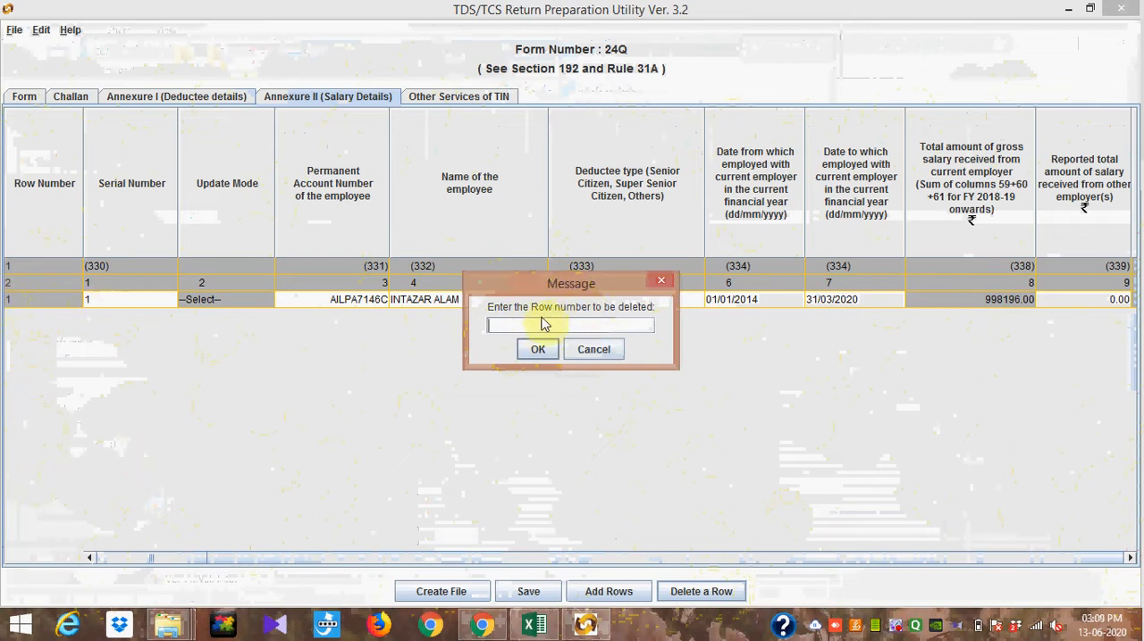
left_click(664, 283)
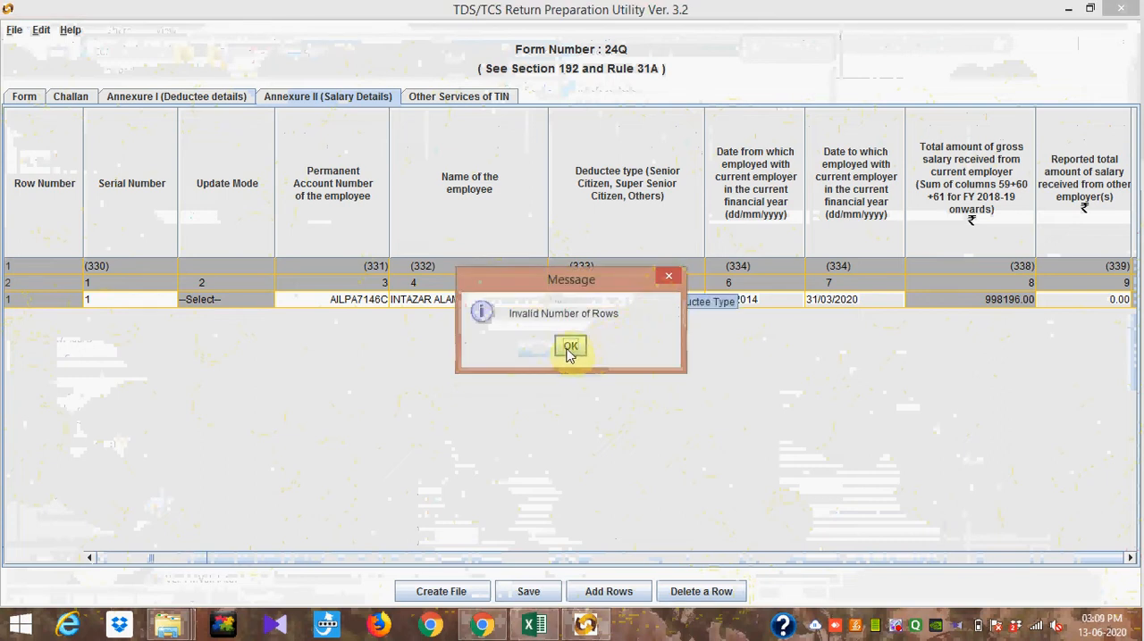
left_click(568, 348)
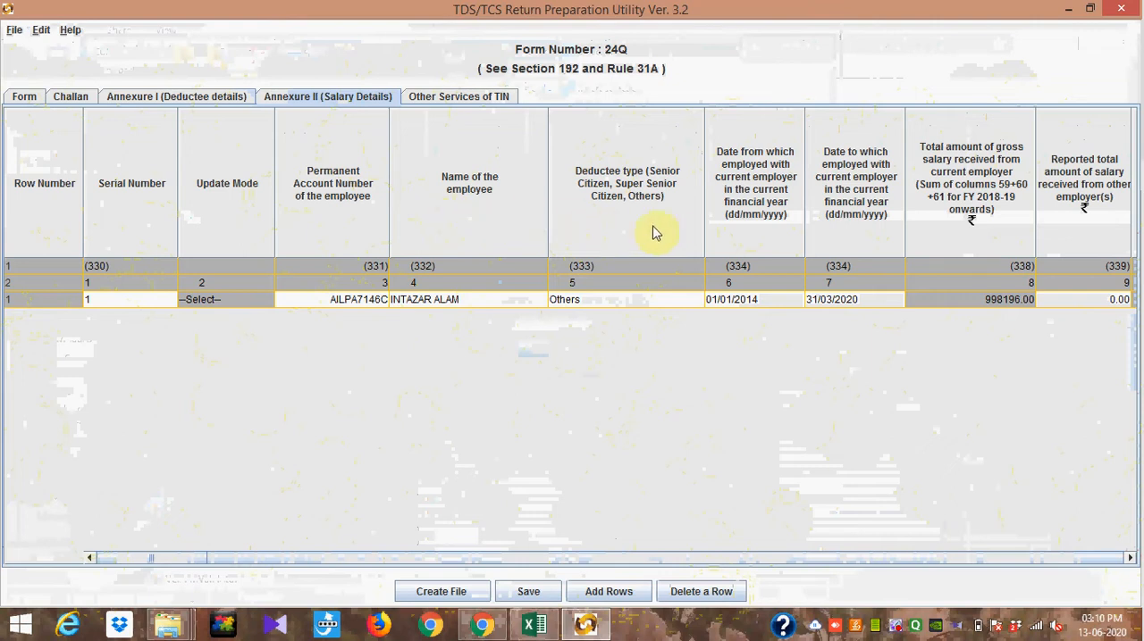
Step: Set the deductee type of the employee in row 1 of Annexure II to Others
left_click(695, 305)
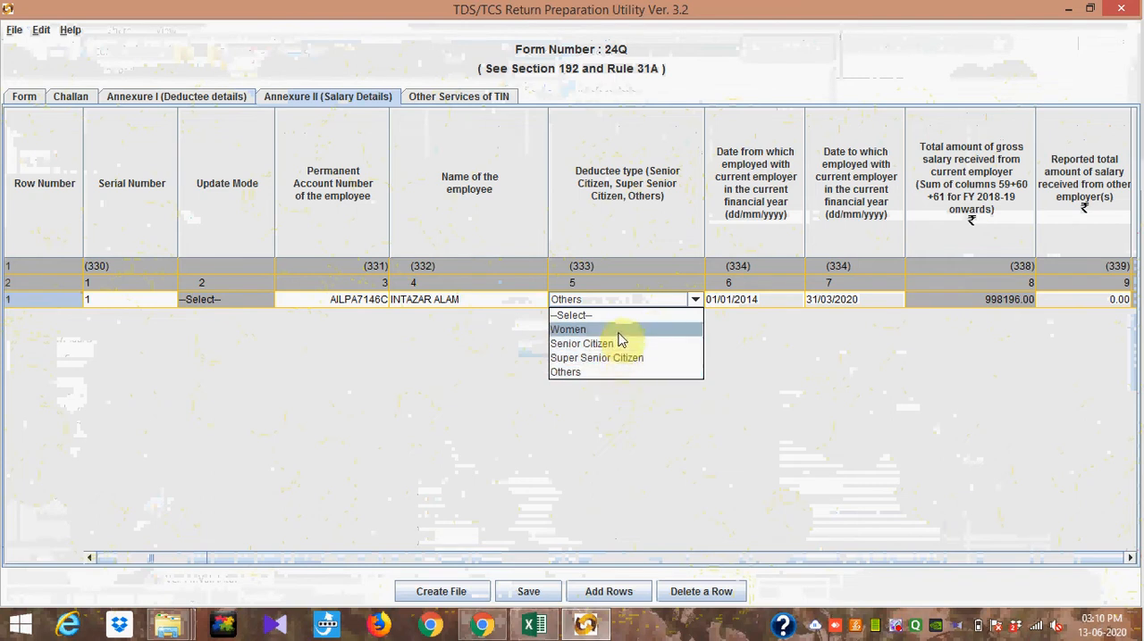
left_click(615, 373)
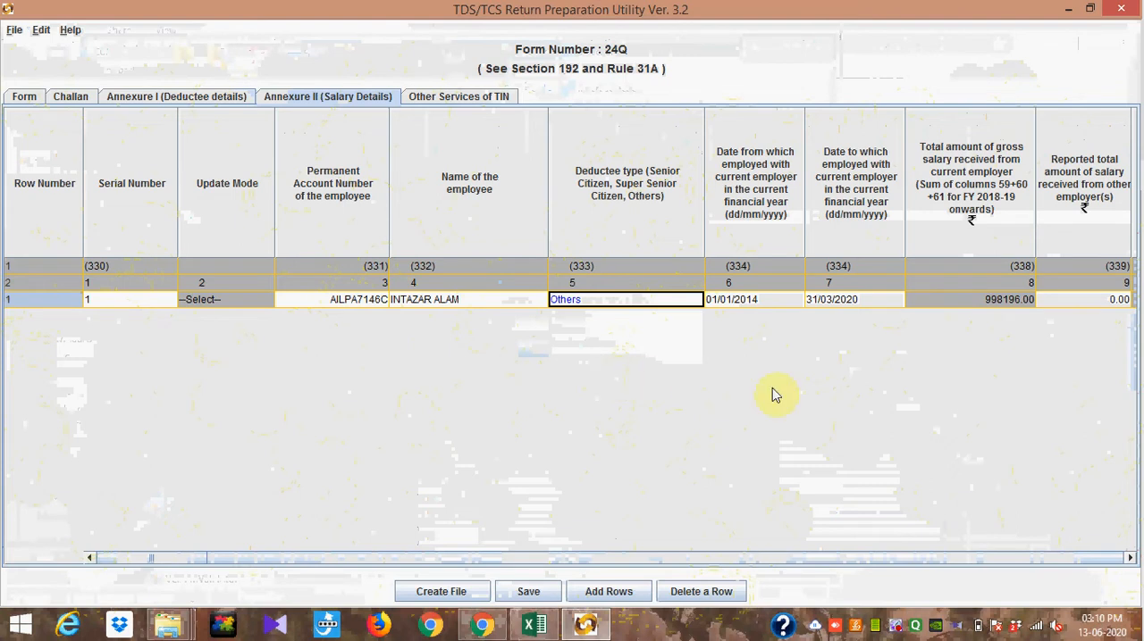
Step: Review the employee's employment dates, gross salary, section 16 deductions, income chargeable under salaries, house property income and gross total income in Annexure II
left_click(1129, 557)
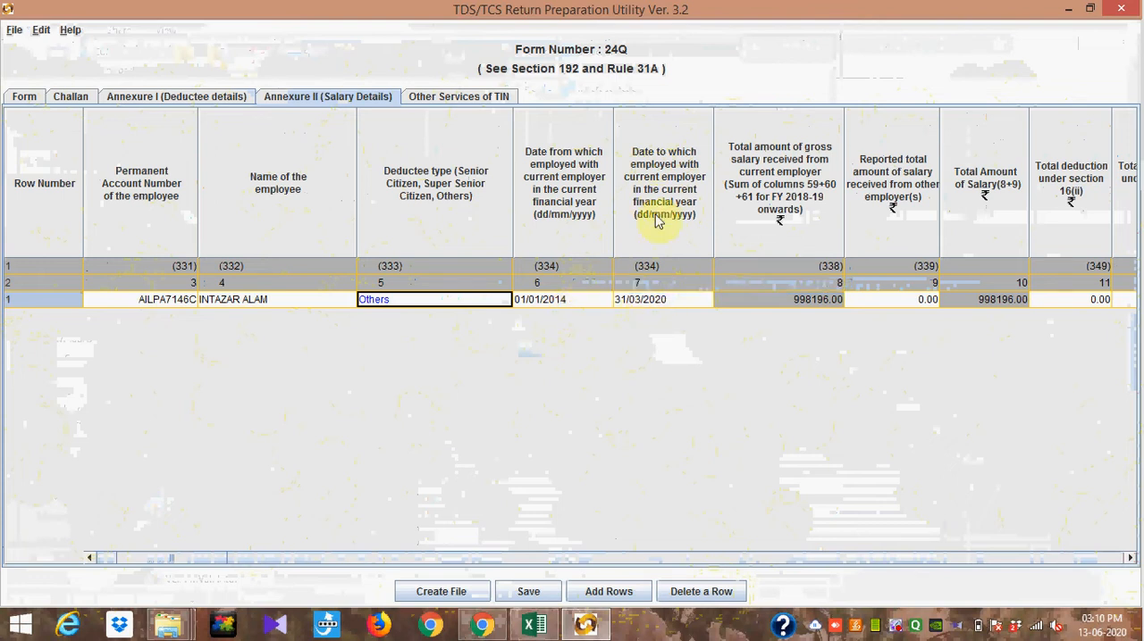
left_click(1129, 558)
left_click(1130, 558)
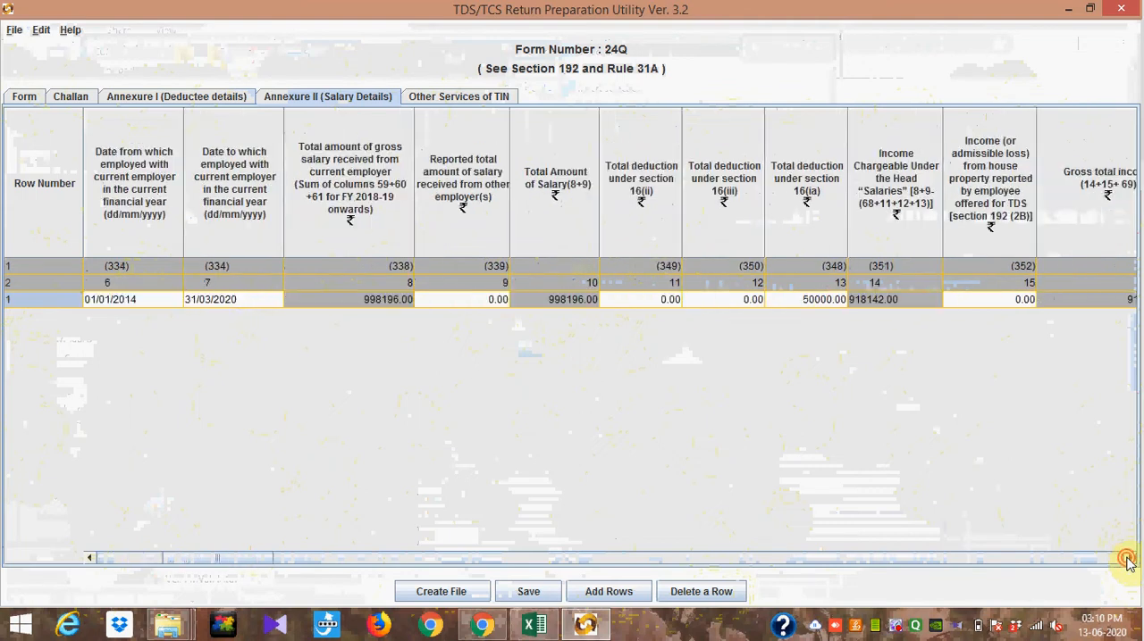
left_click(1129, 559)
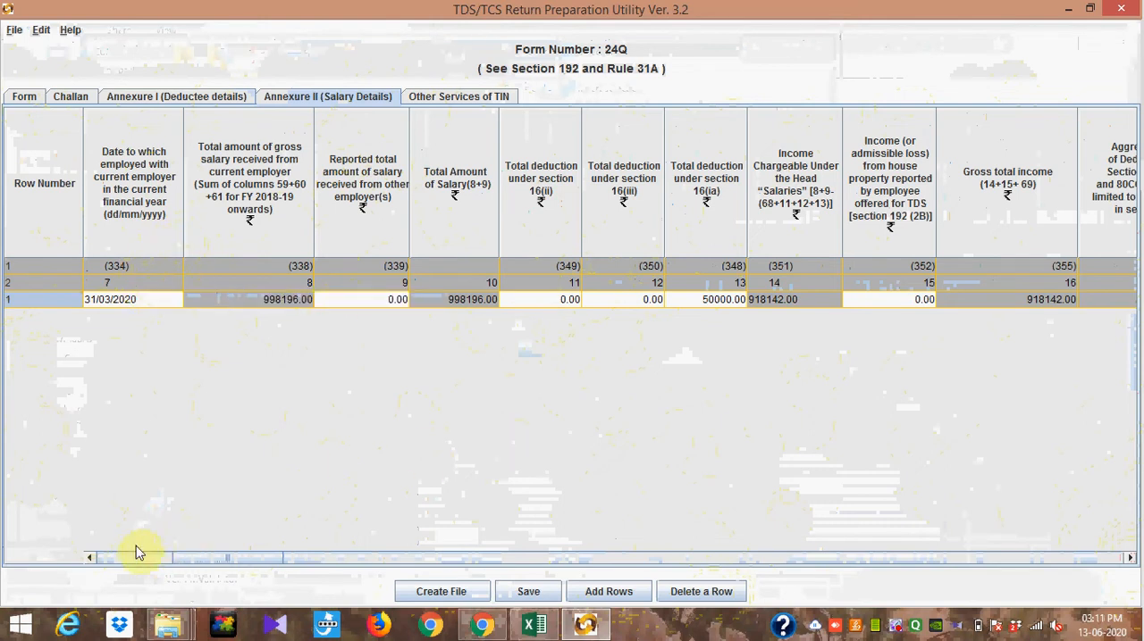
left_click(90, 558)
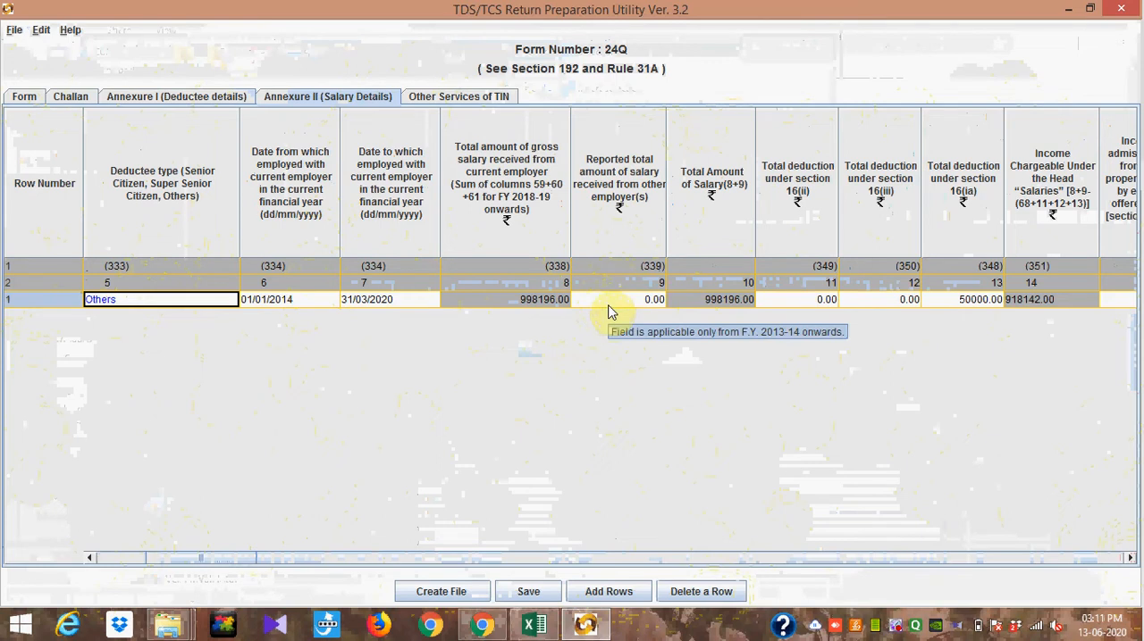
left_click(1128, 557)
left_click(1128, 558)
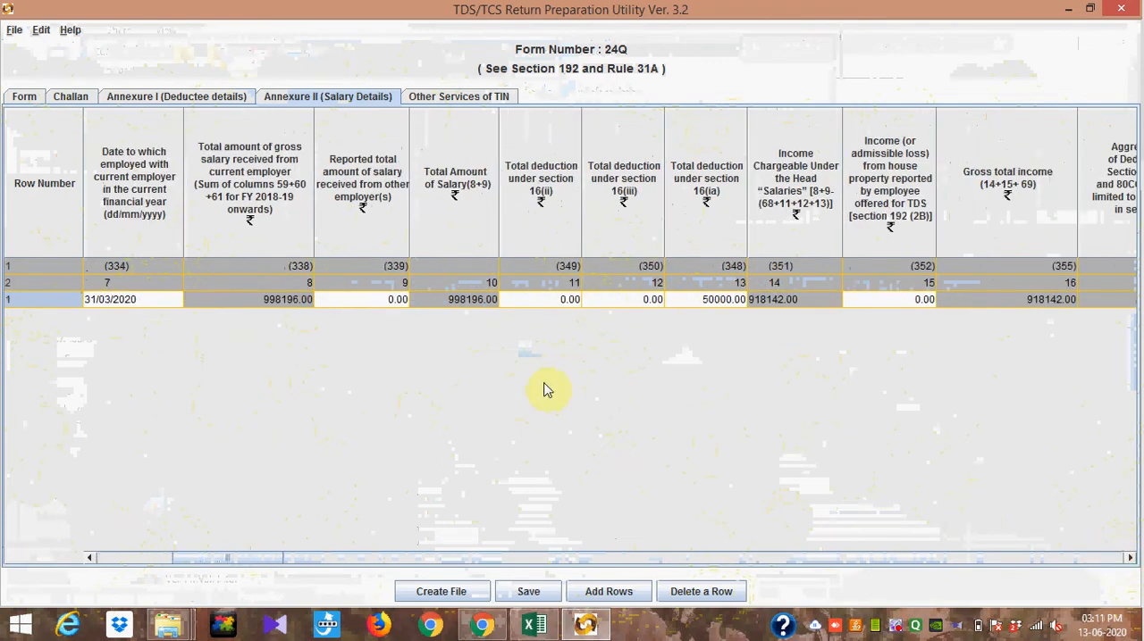
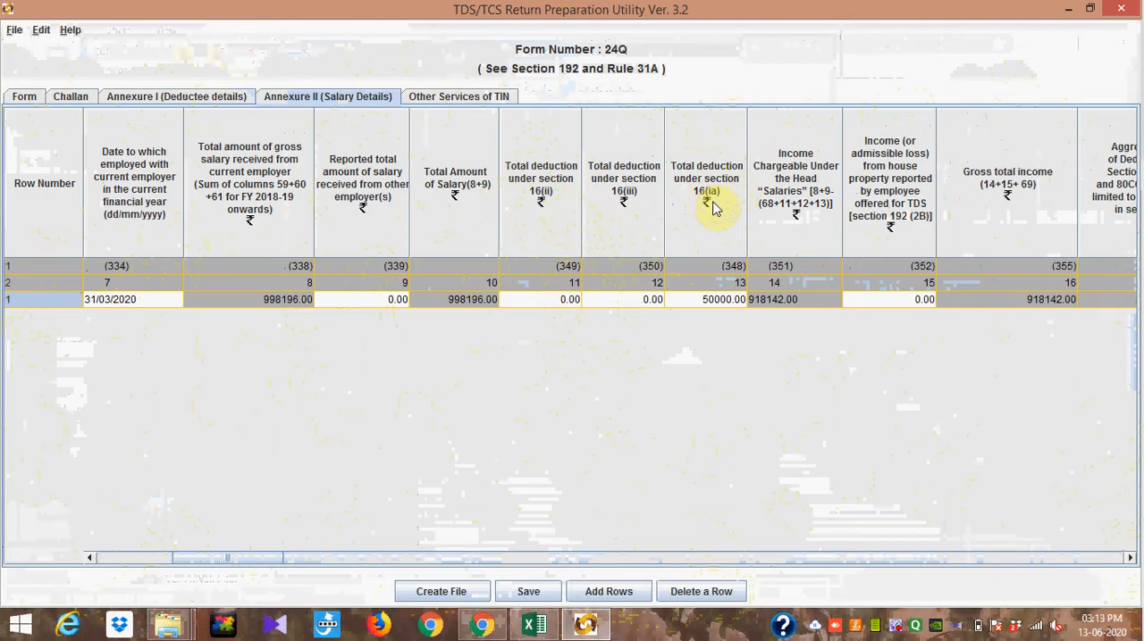
Step: Review the employee's section 16(ia) deduction, Chapter VI-A deductions, total taxable income, income tax, surcharge, cess, relief and net tax liability in Annexure II
left_click(720, 309)
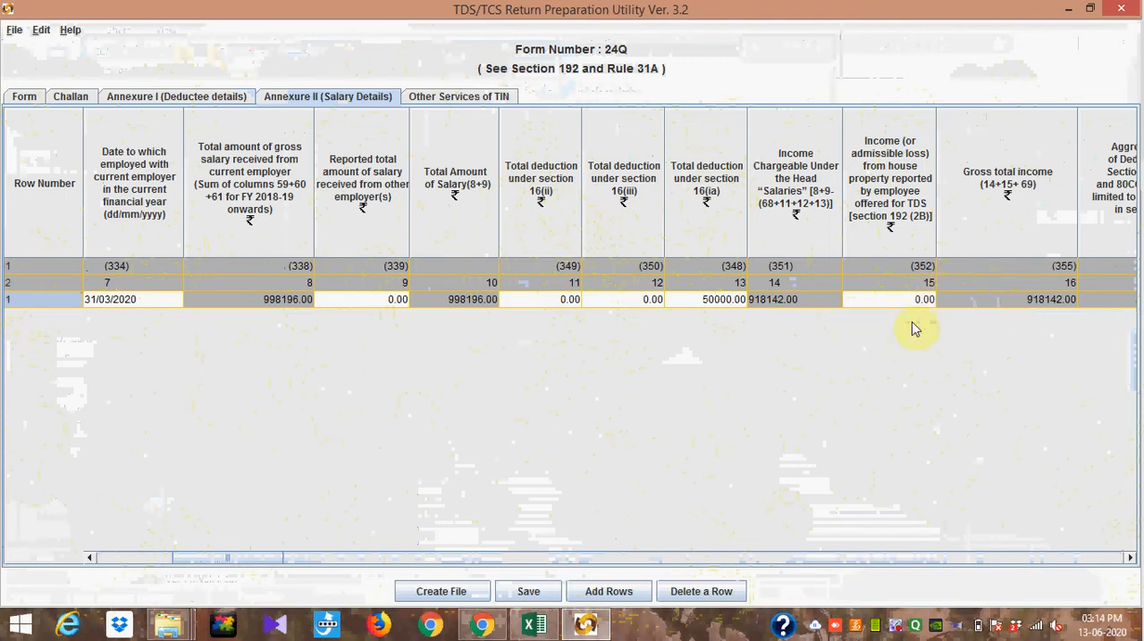
left_click(1130, 557)
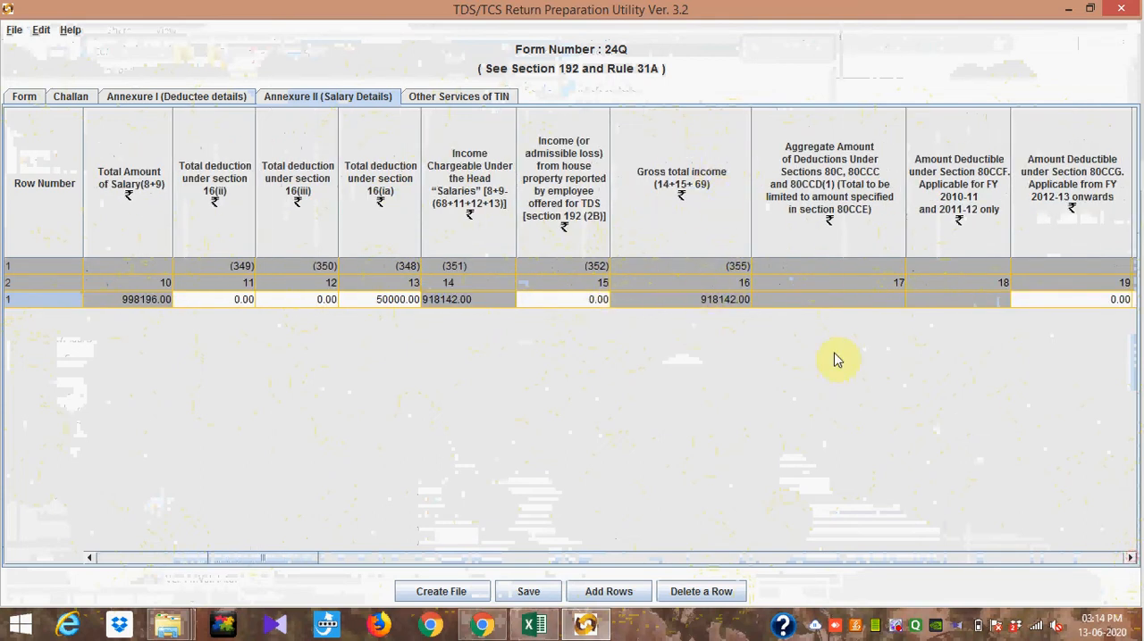
left_click(1130, 560)
left_click(1130, 559)
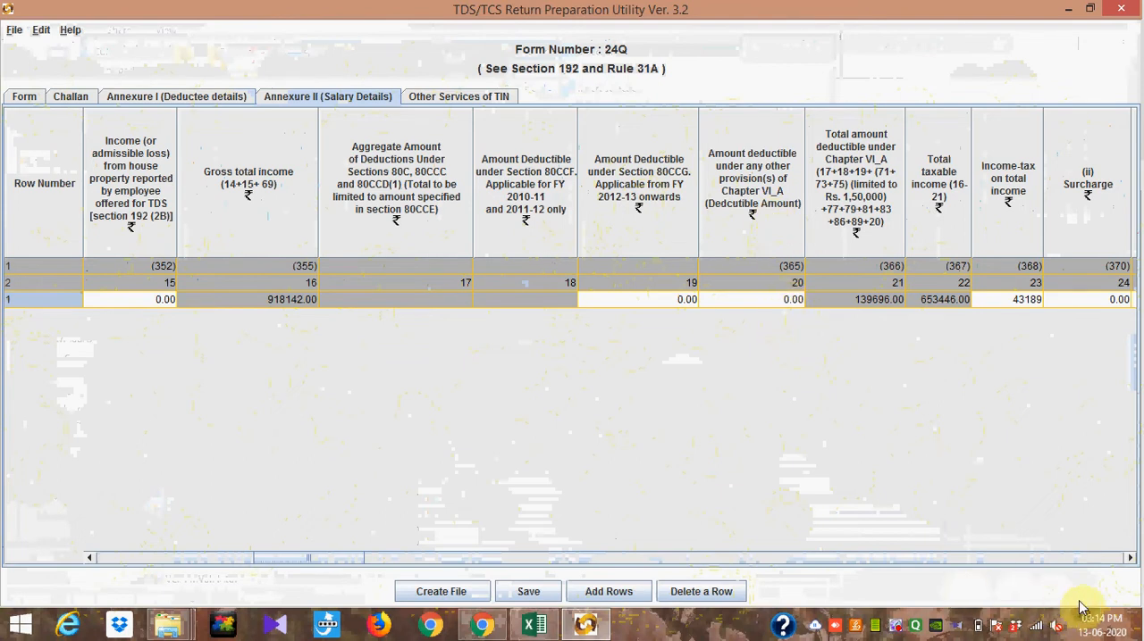
left_click(1129, 559)
left_click(1130, 558)
left_click(1129, 559)
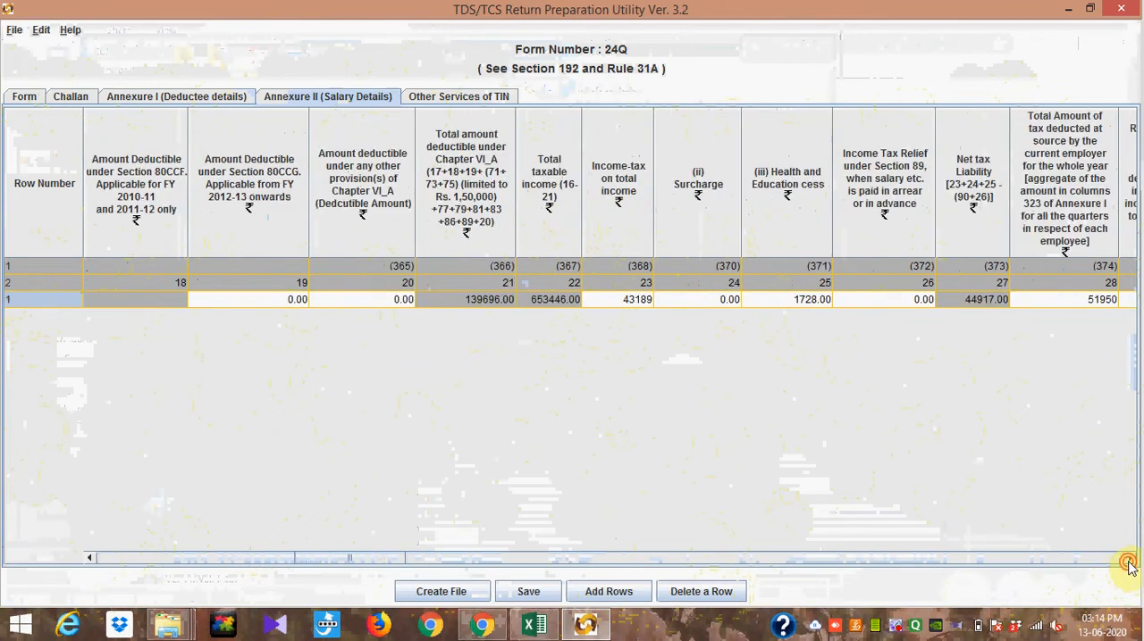
left_click(1129, 559)
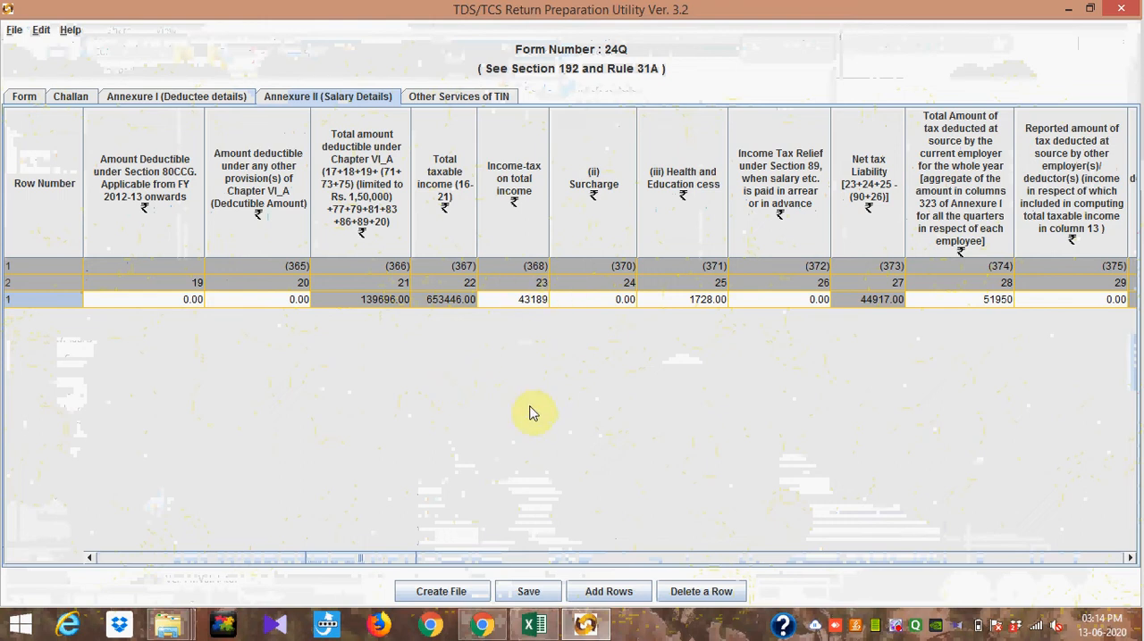
Step: Compare the deductions and taxable income with the staff tax calculation workbook in Excel, and check the tax deducted columns back in the return utility
left_click(539, 633)
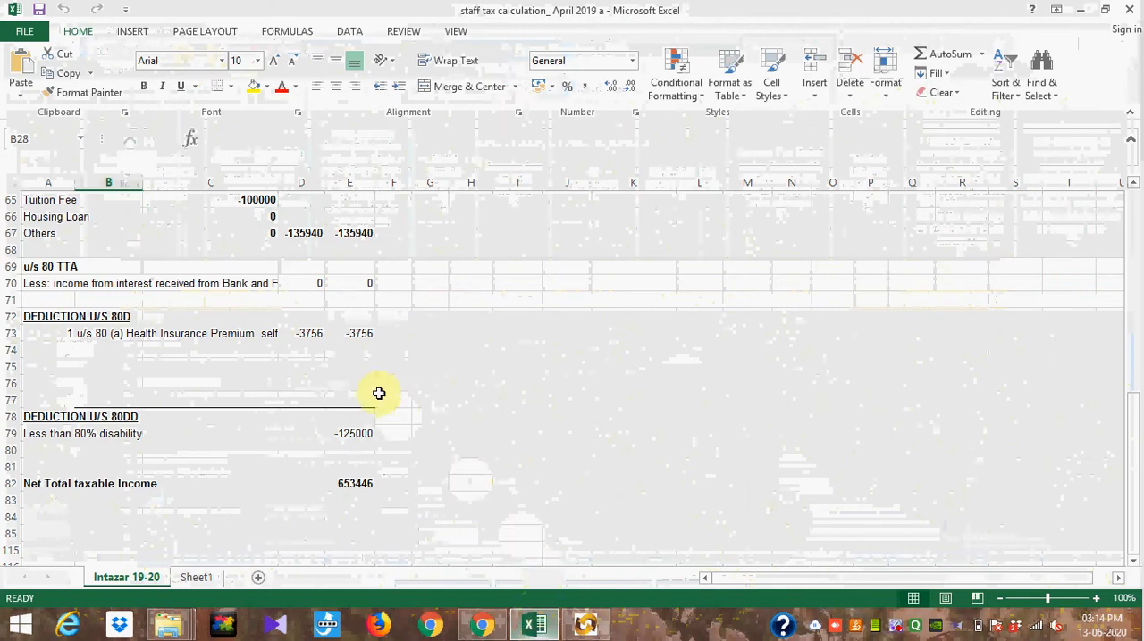
left_click(585, 625)
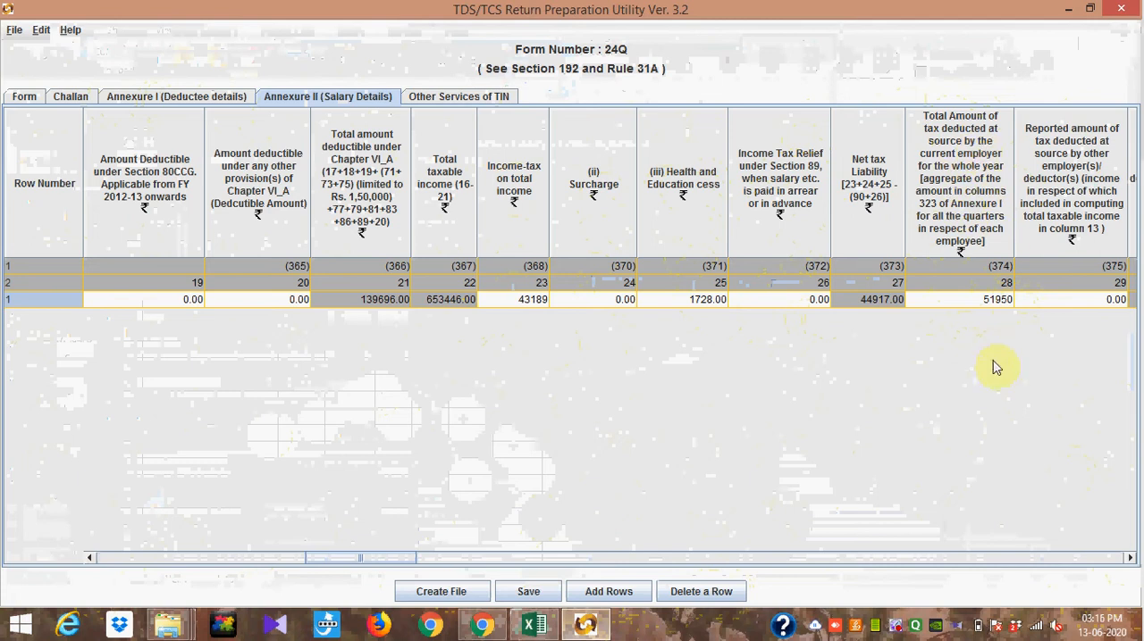
double_click(1130, 558)
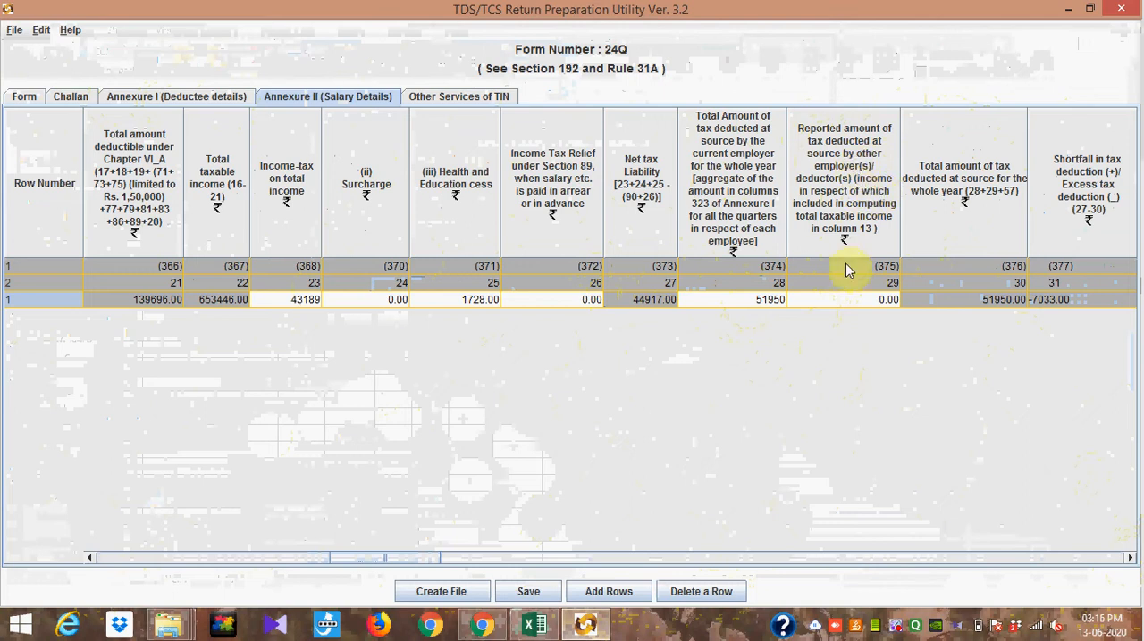
mouse_move(865, 307)
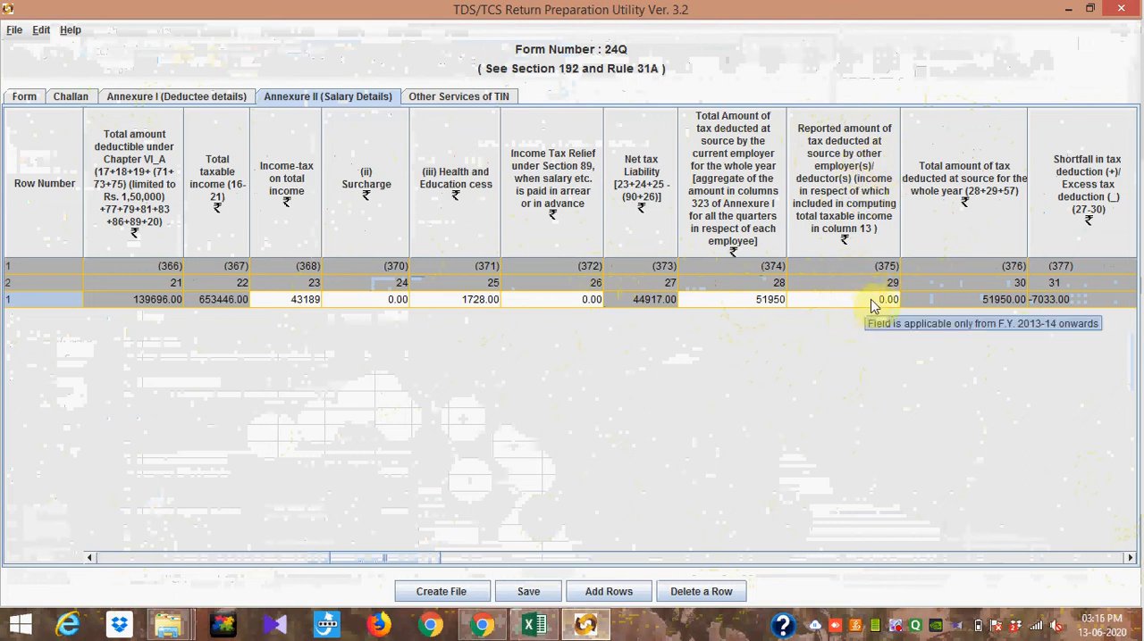
Step: Keep Yes as the answer to whether the employee's aggregate rent payment exceeds one lakh under house rent allowance
left_click(1129, 557)
left_click(1129, 558)
left_click(1129, 558)
left_click(1130, 557)
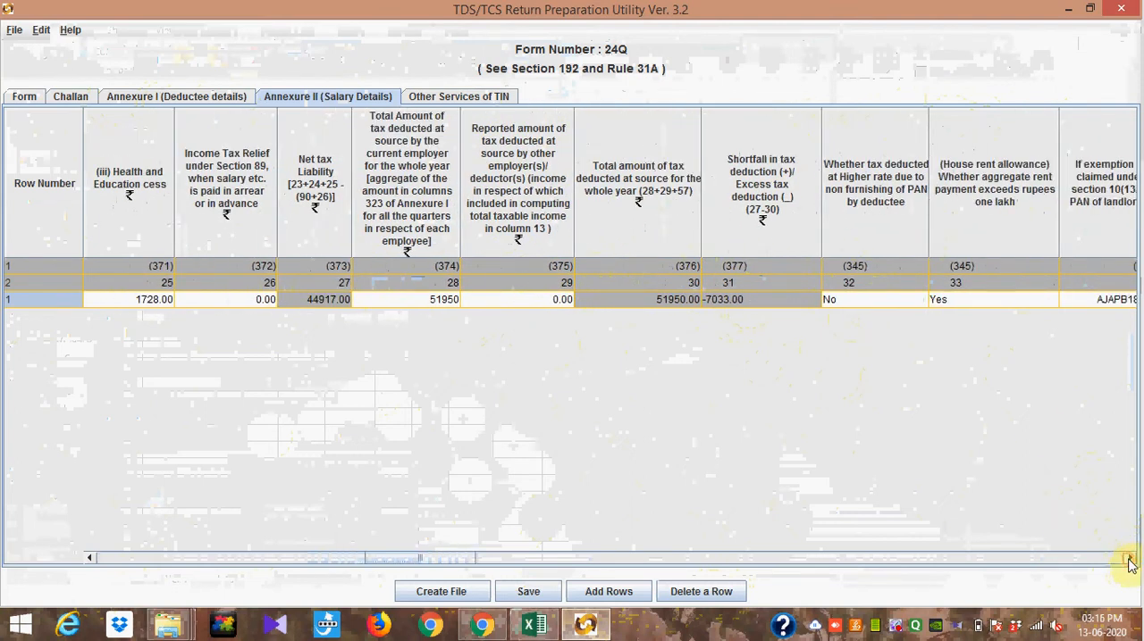
left_click(1129, 557)
left_click(1129, 557)
left_click(1129, 557)
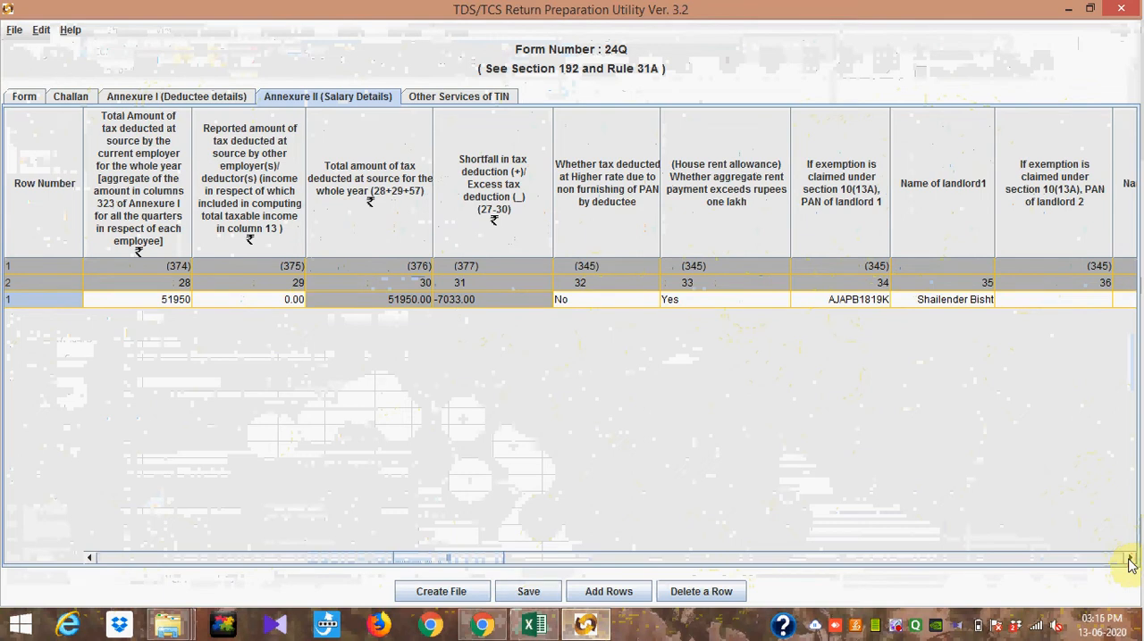
left_click(1129, 558)
left_click(1129, 557)
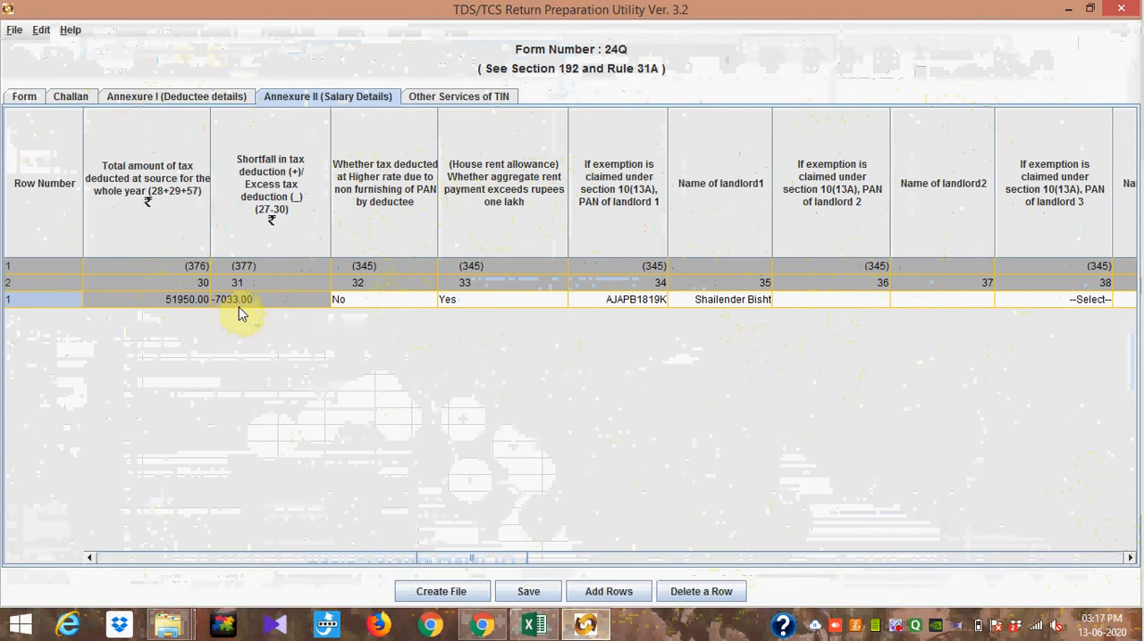
left_click(470, 298)
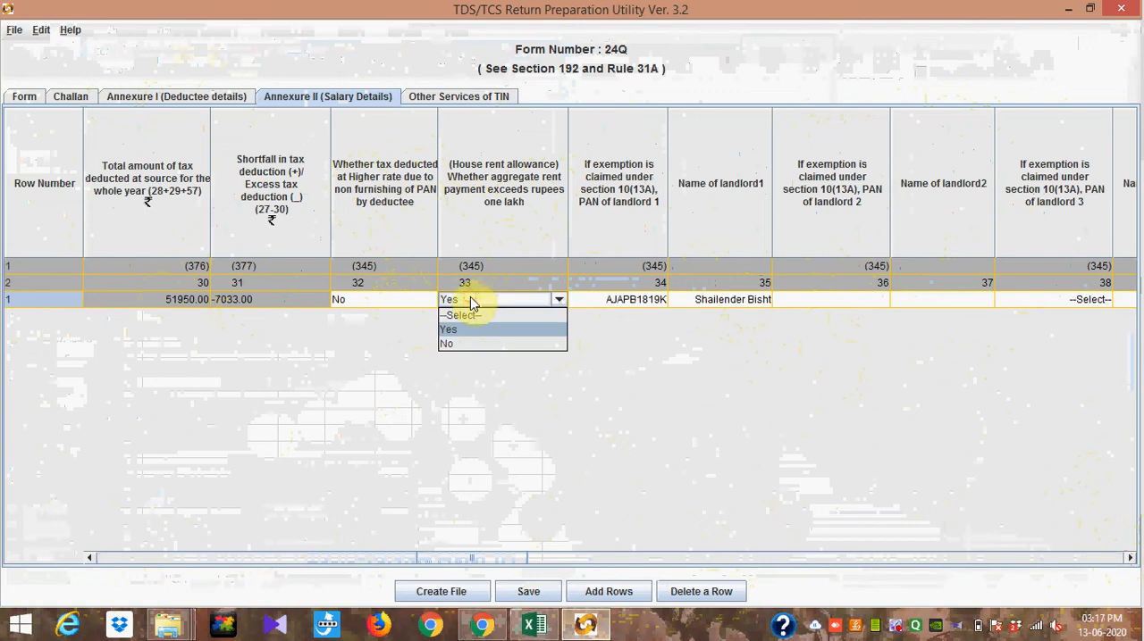
left_click(469, 300)
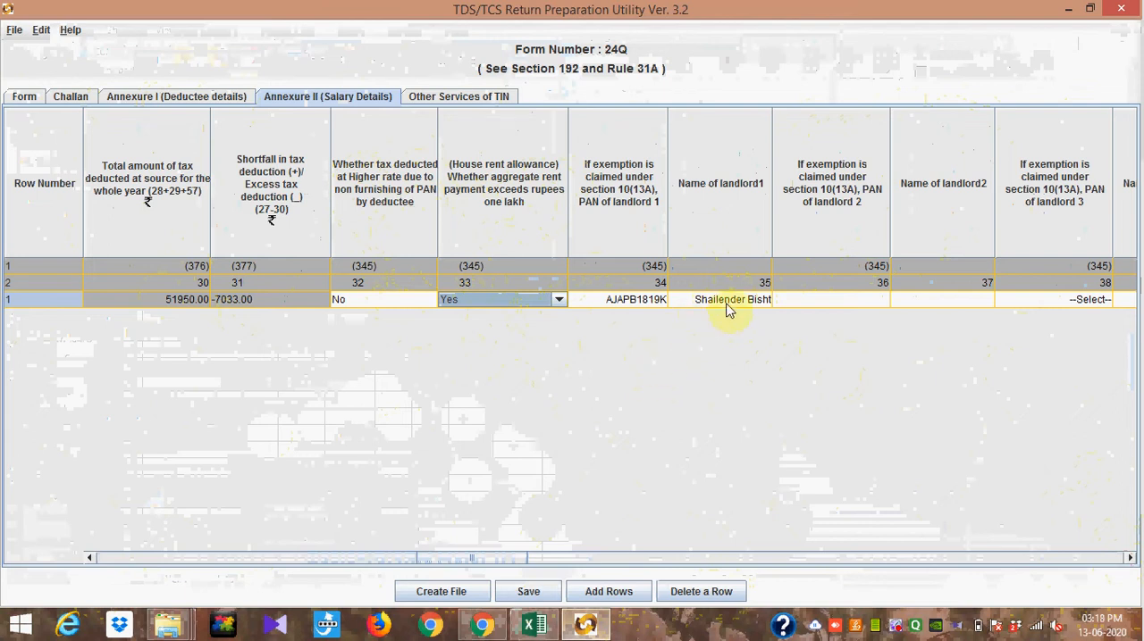
Step: Review the PAN and name columns of the landlords and the field on interest paid to the lender under house property income
left_click(1129, 558)
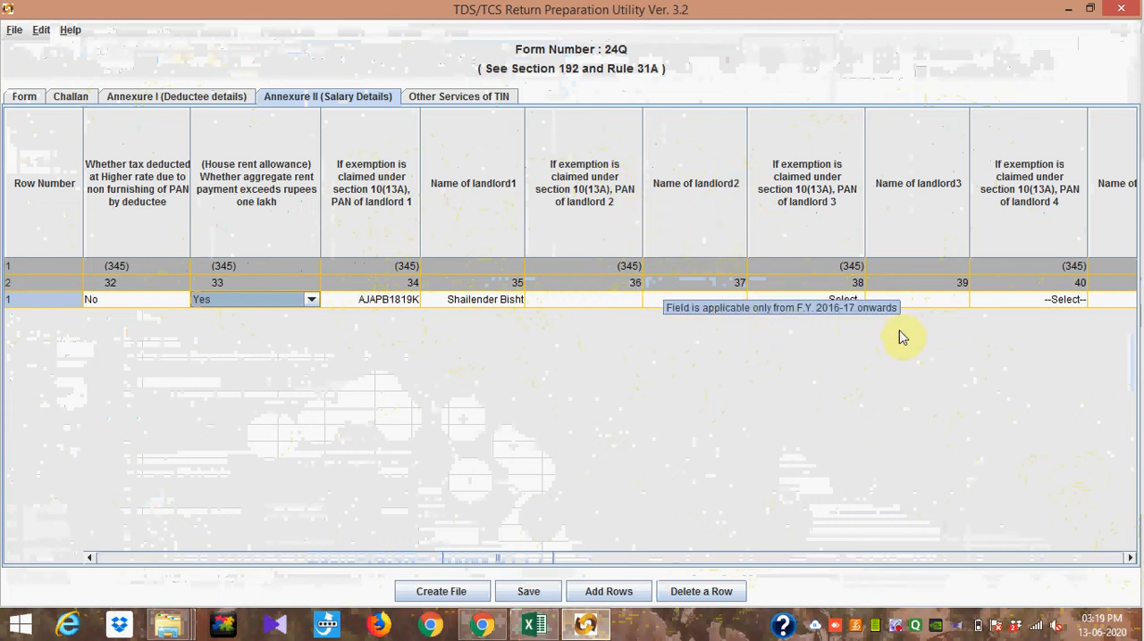
left_click(1130, 557)
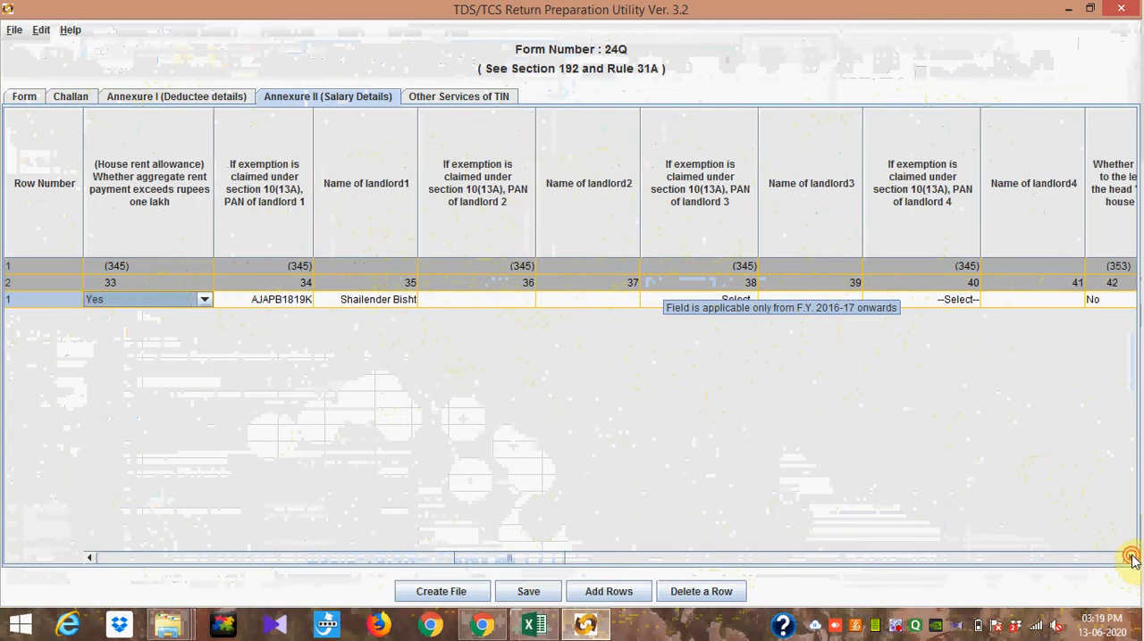
left_click(1130, 557)
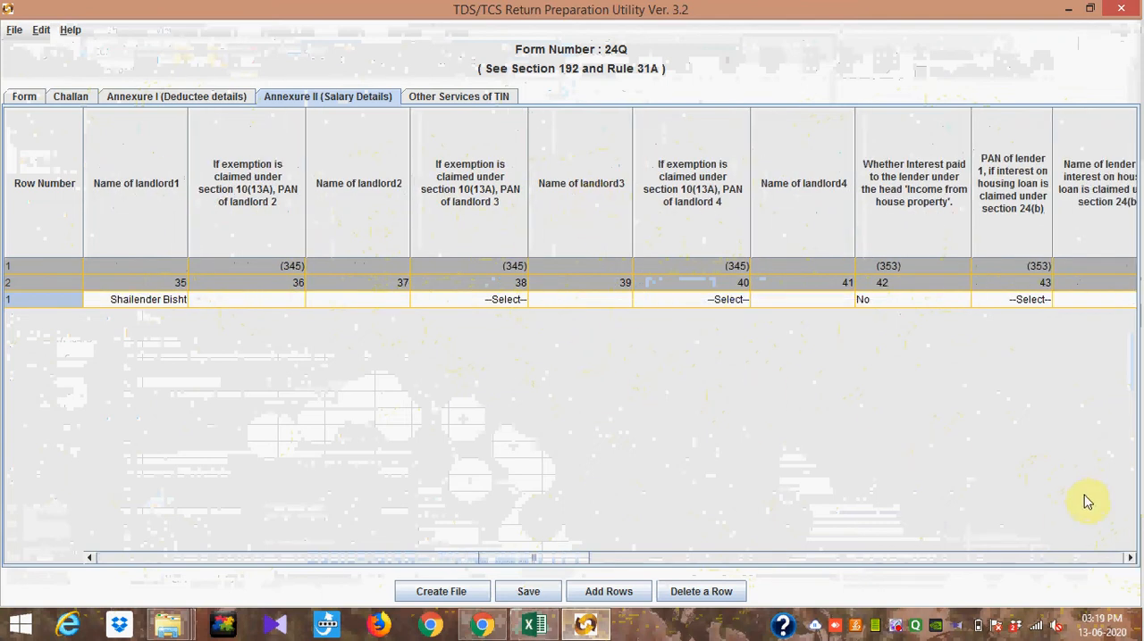
left_click(1130, 558)
left_click(1130, 557)
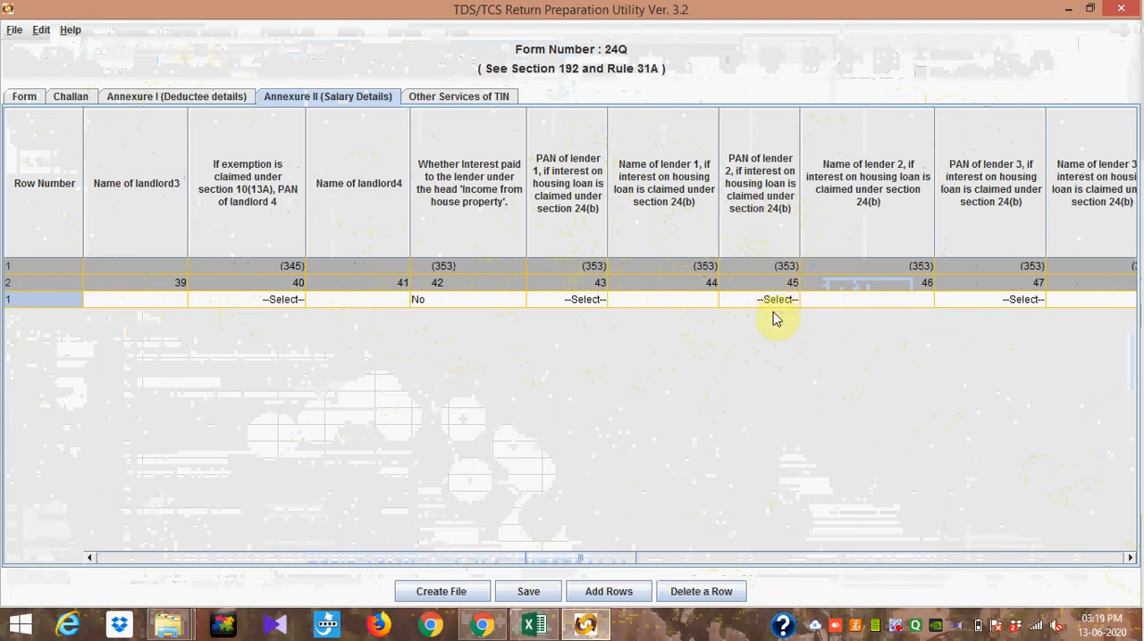
Step: Select No for whether contributions were paid by the trustees of an approved superannuation fund
left_click(1131, 558)
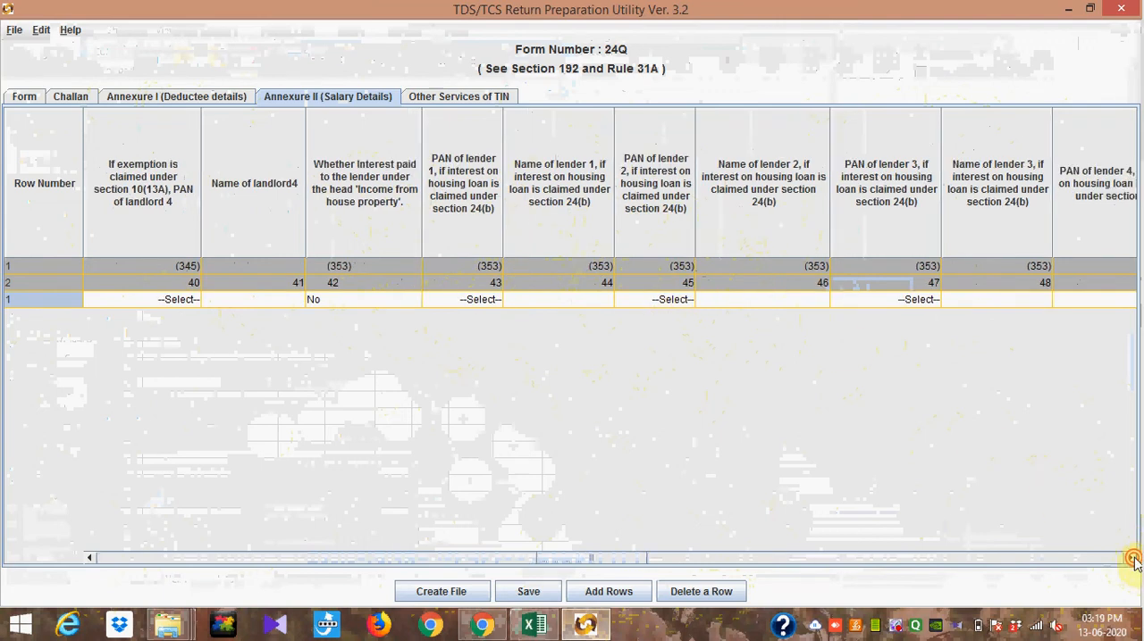
left_click(1131, 558)
left_click(1131, 558)
left_click(1131, 558)
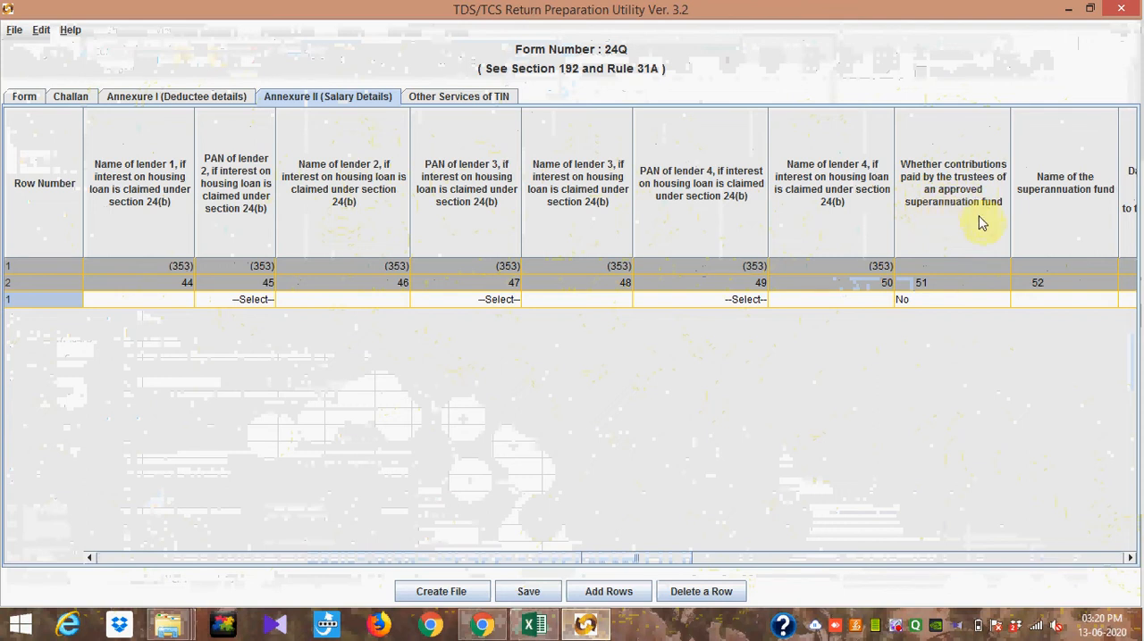
left_click(970, 300)
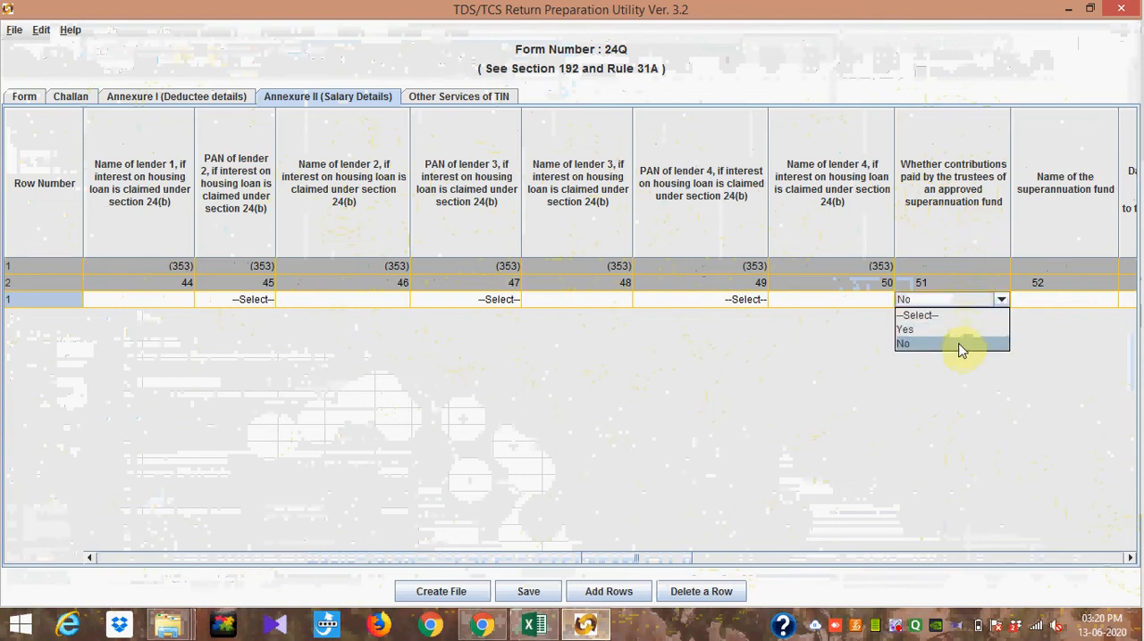
left_click(961, 351)
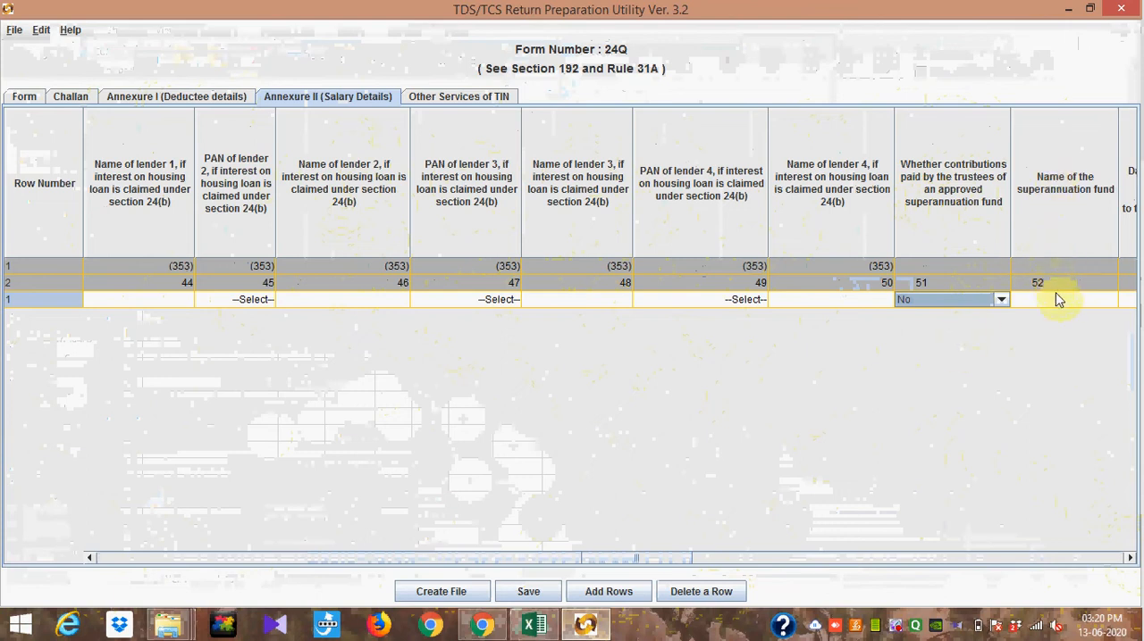
Step: Review the superannuation fund's name, contribution dates, amount repaid, average tax rate and tax on repayment columns in Annexure II
double_click(1131, 563)
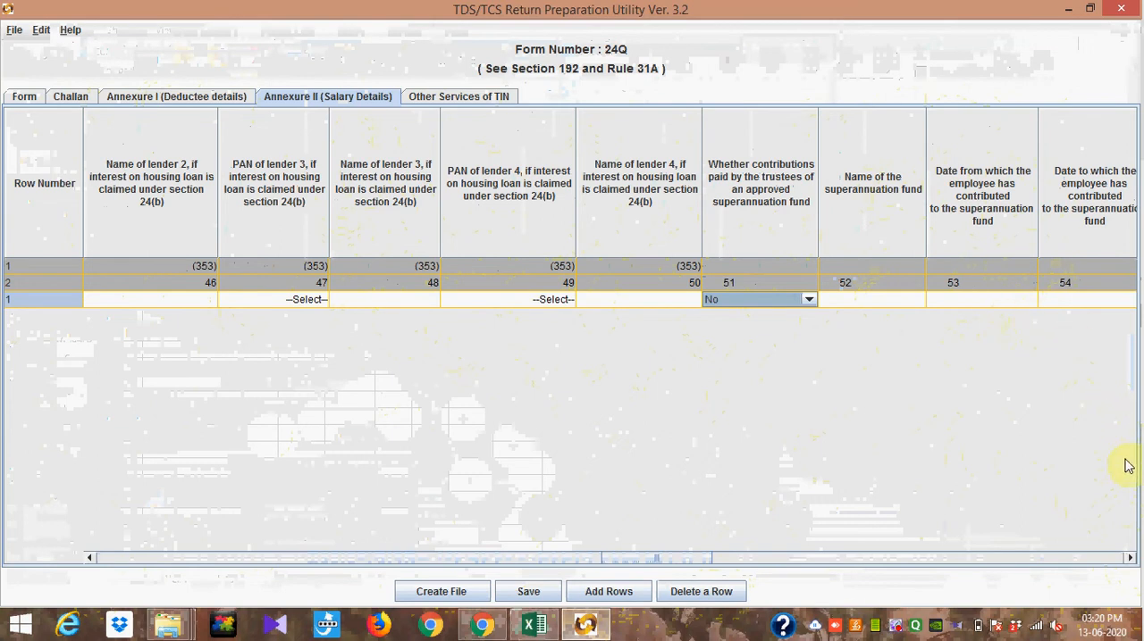
left_click(1128, 559)
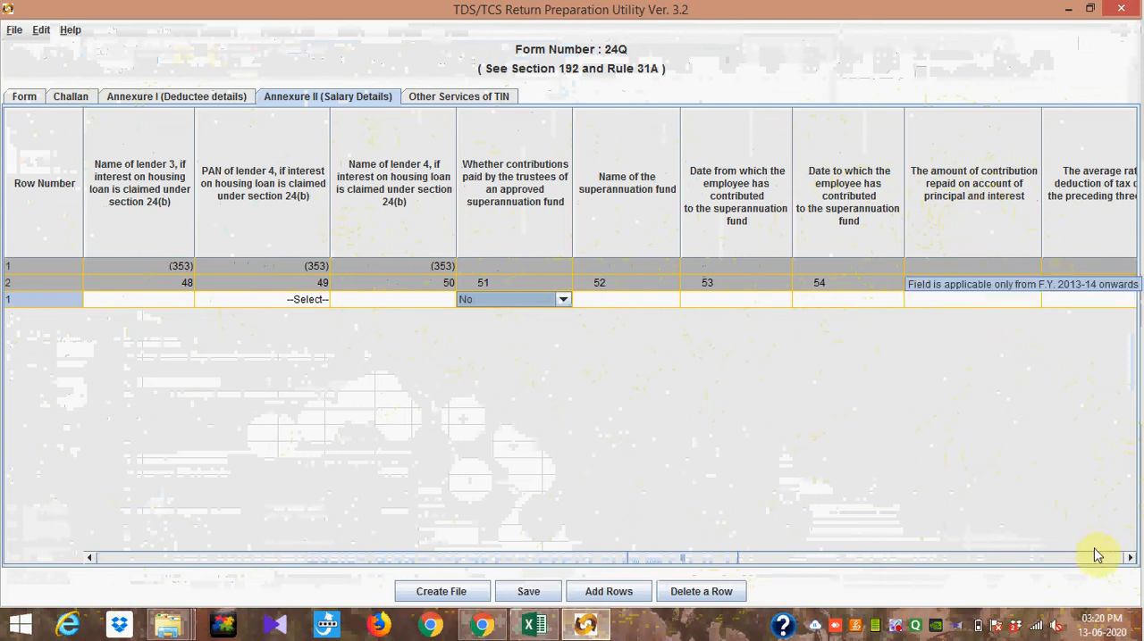
left_click(1128, 561)
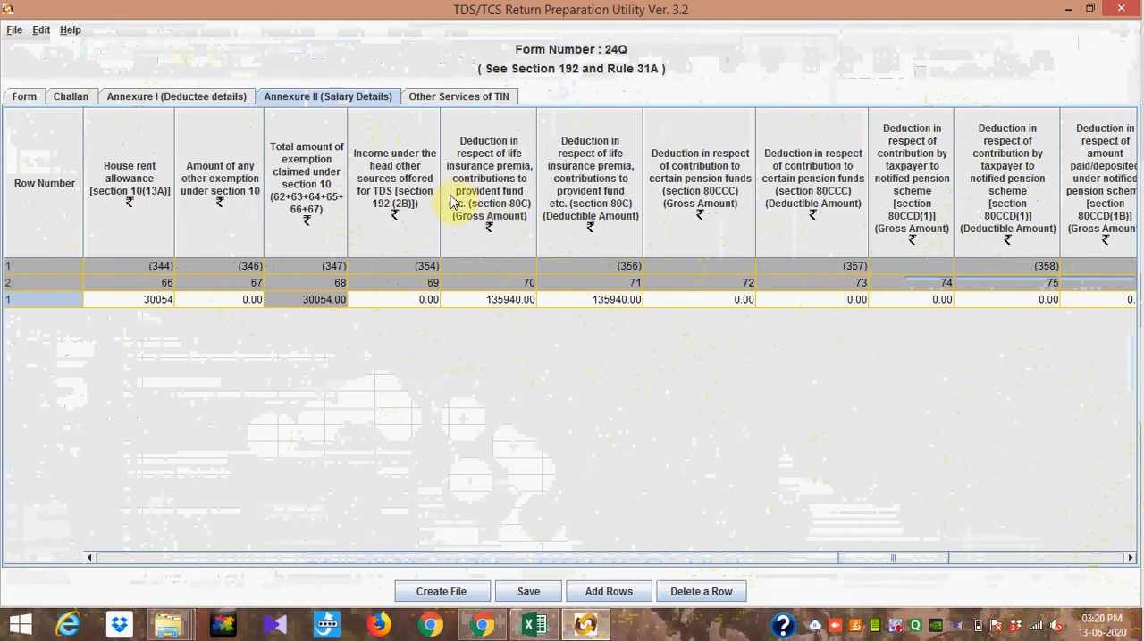
left_click(90, 560)
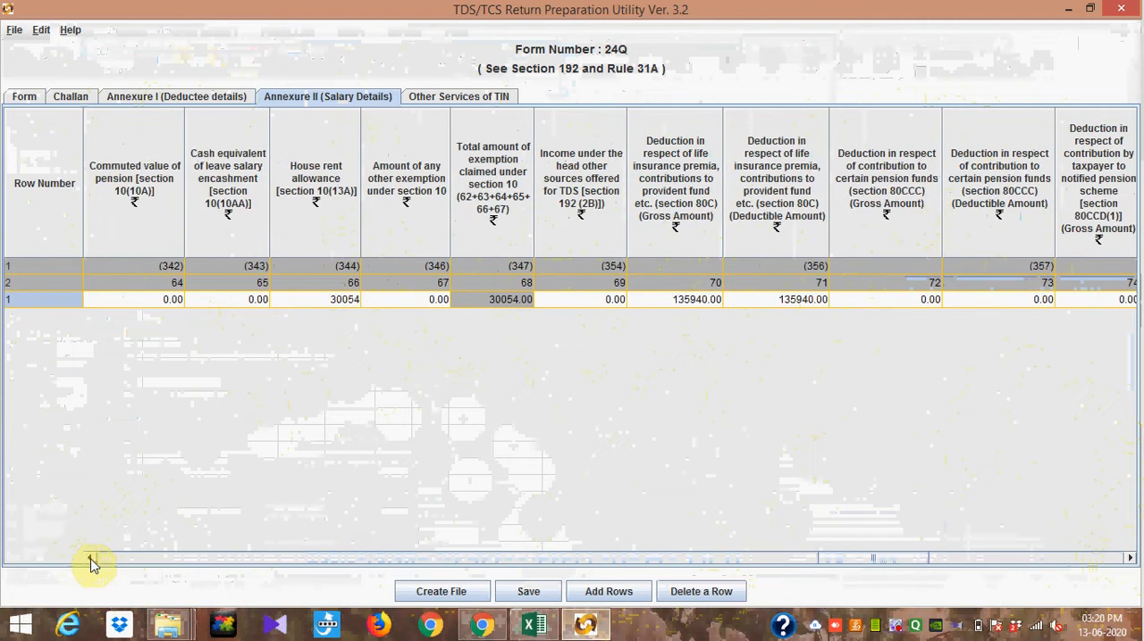
left_click(90, 560)
left_click(90, 560)
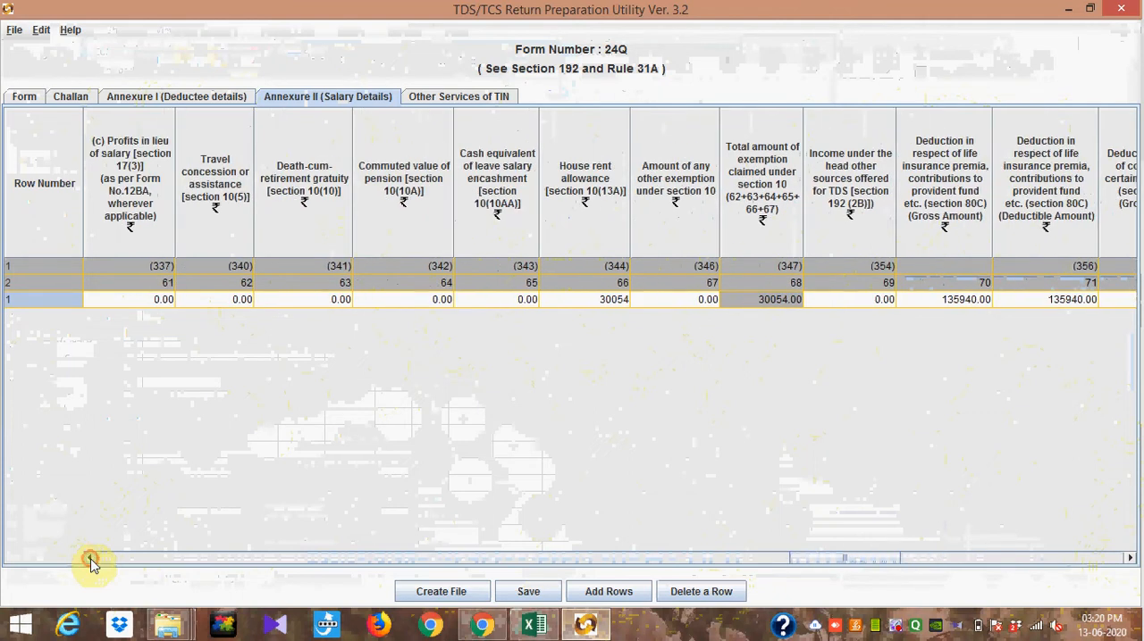
left_click(89, 560)
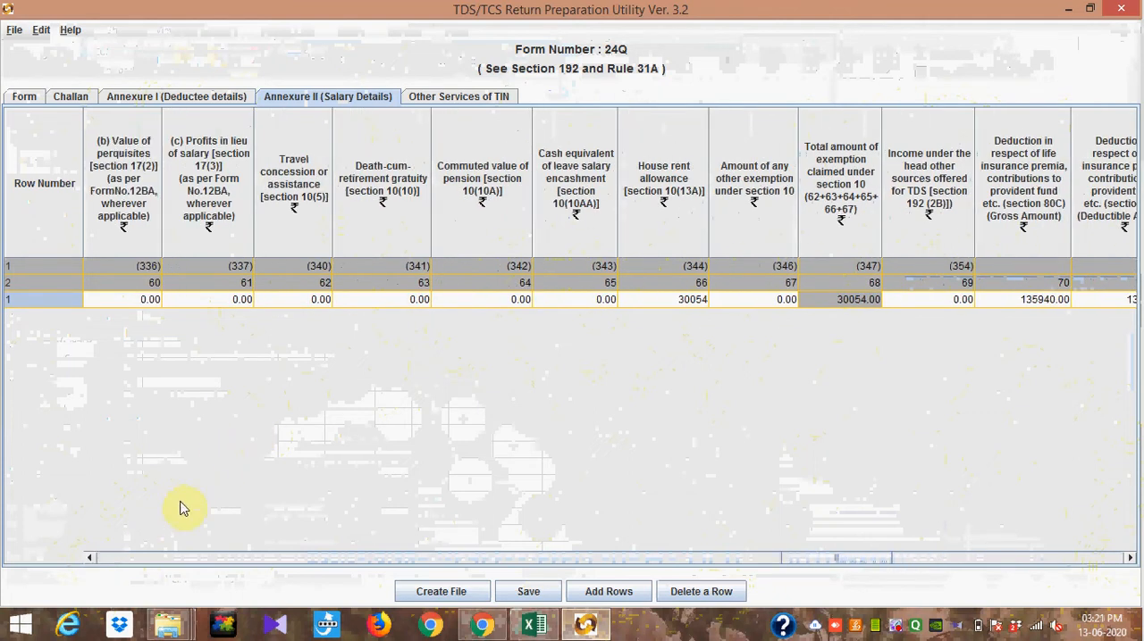
left_click(90, 560)
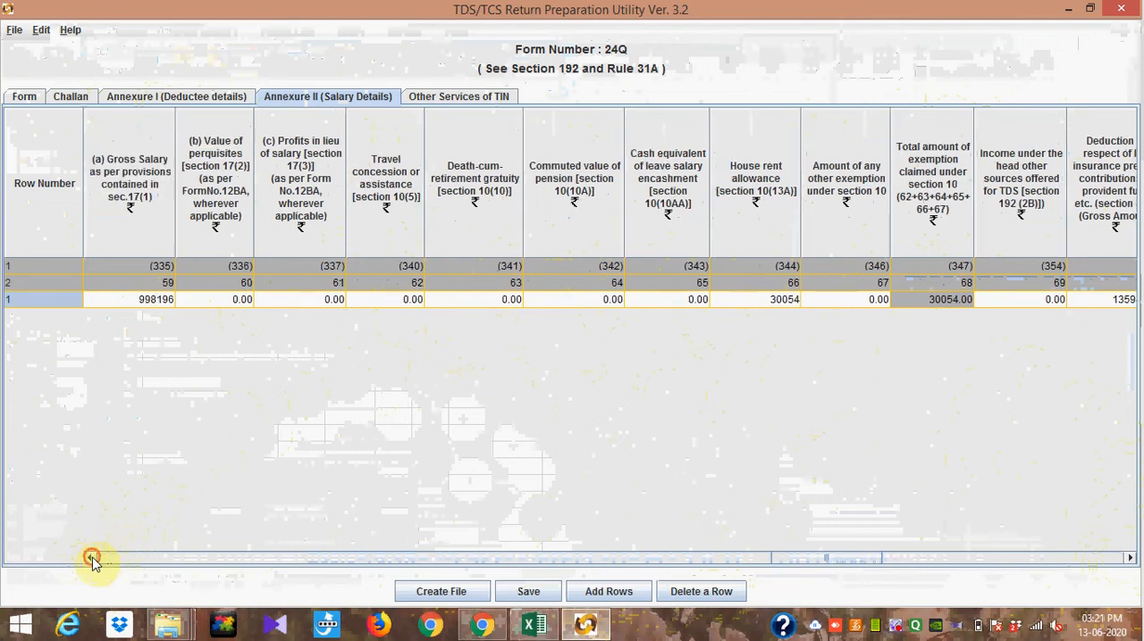
left_click(89, 559)
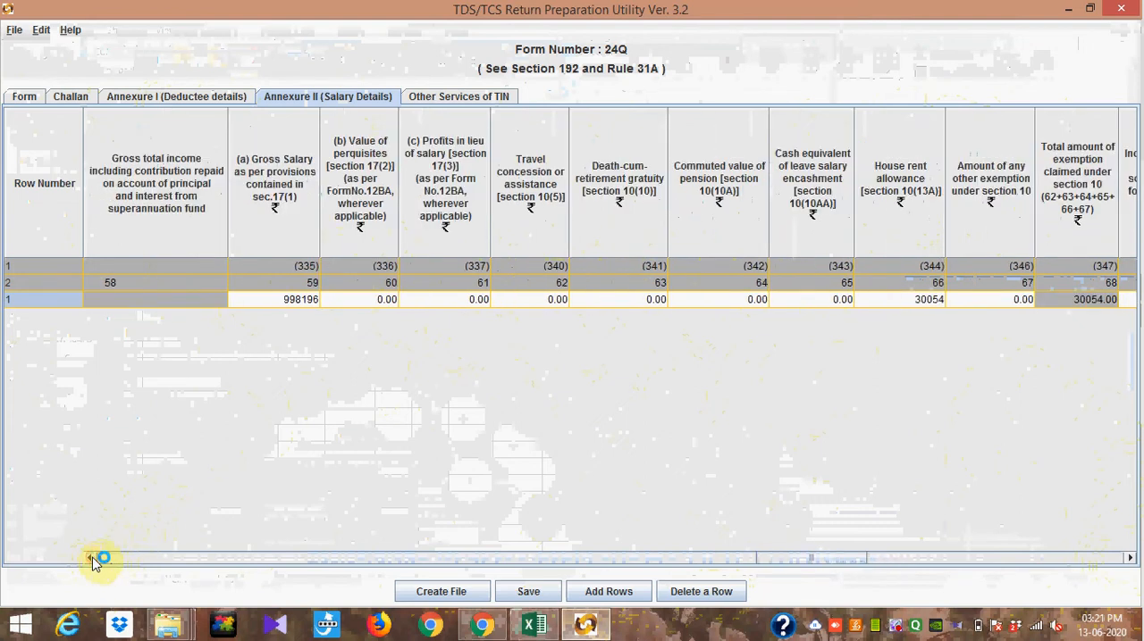
left_click(90, 559)
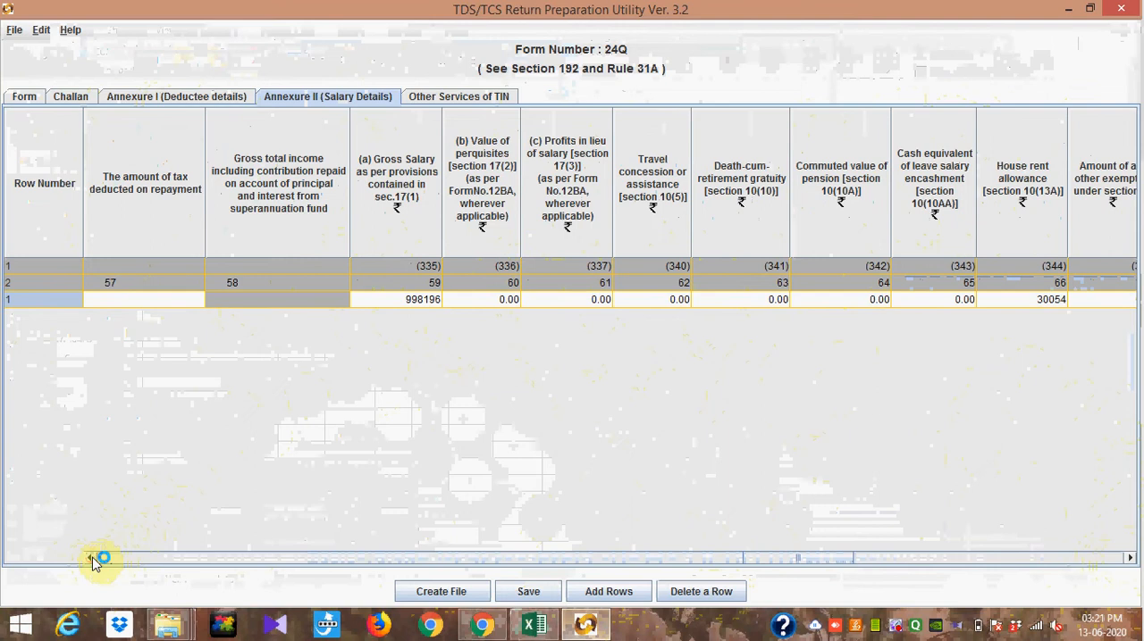
left_click(89, 559)
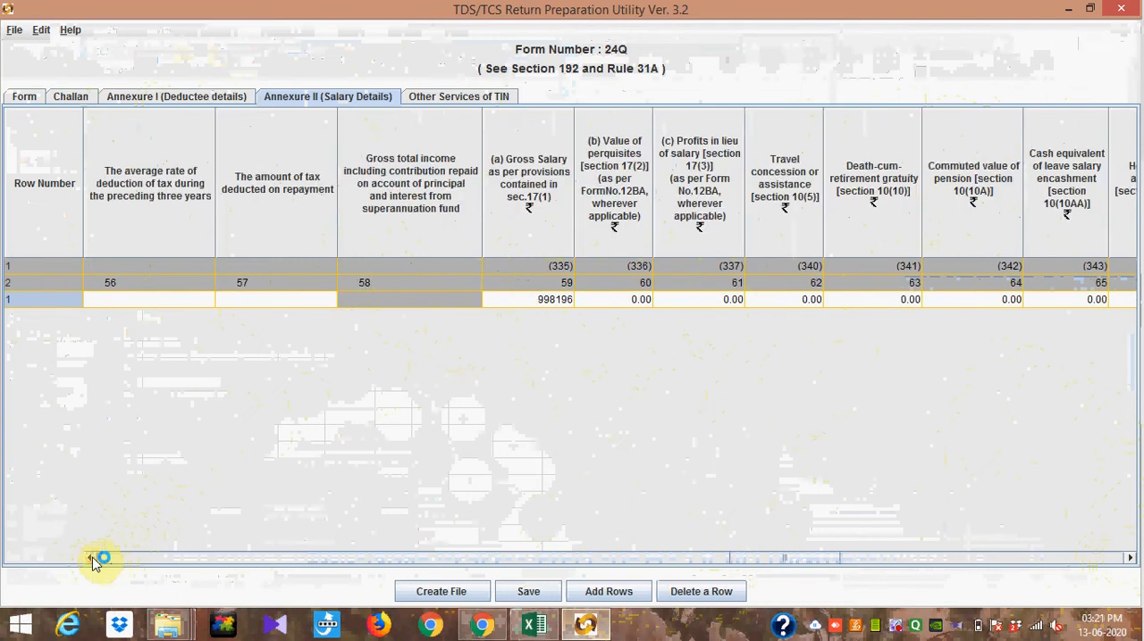
left_click(89, 560)
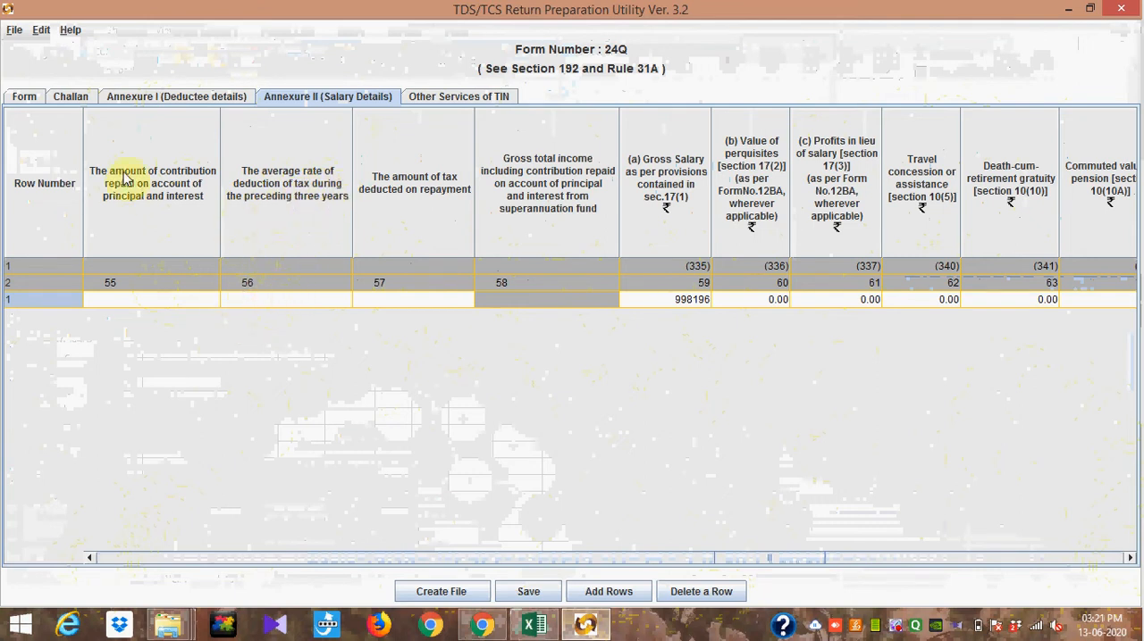
left_click(91, 558)
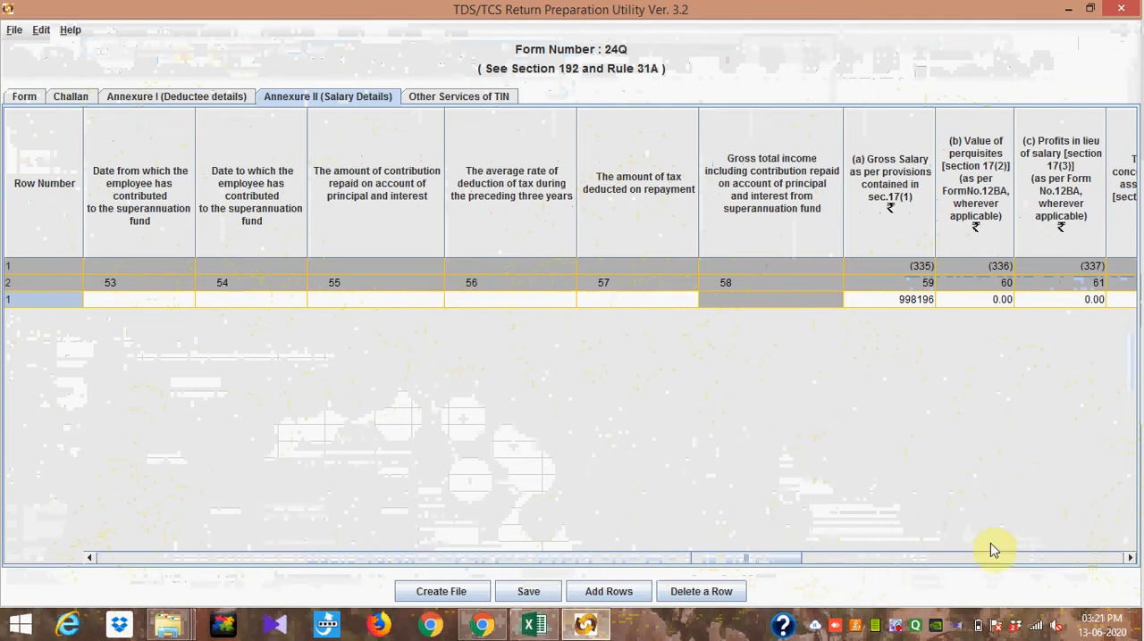
Step: Review the gross salary, perquisites, profits in lieu of salary and section 10 exemption columns in Annexure II
left_click(1129, 558)
left_click(1129, 558)
left_click(1130, 558)
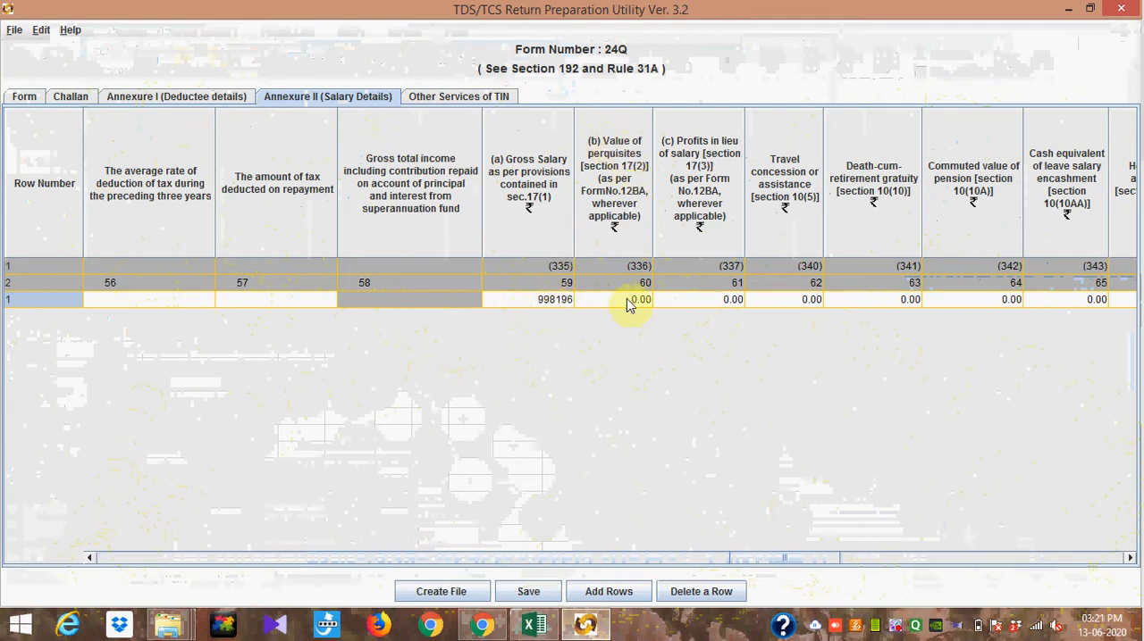
mouse_move(627, 302)
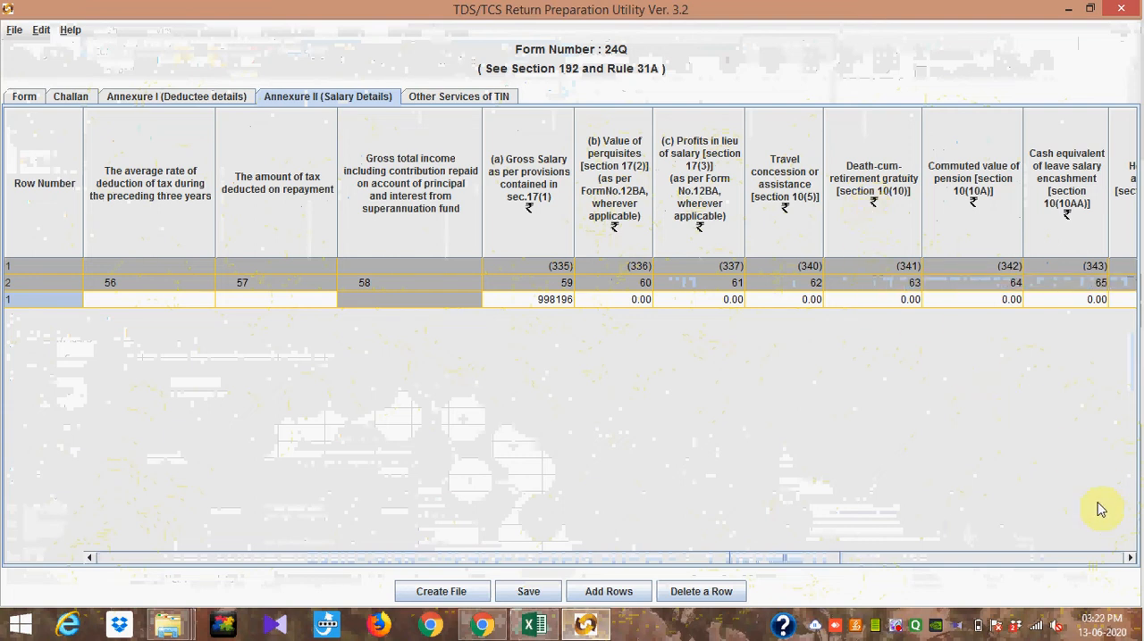
left_click(1131, 558)
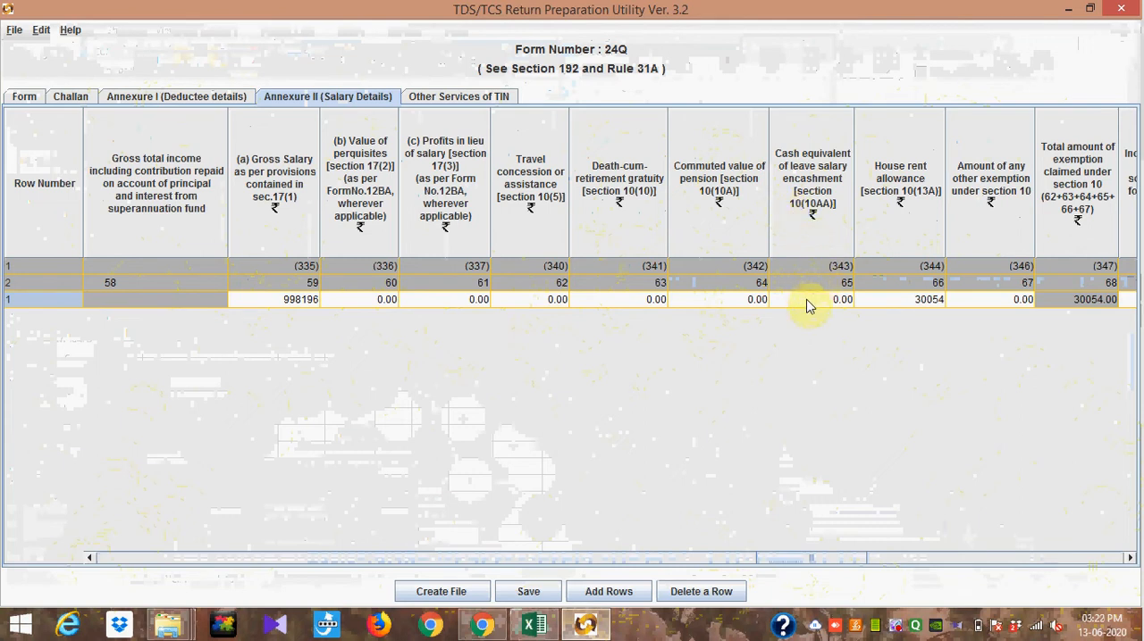
mouse_move(806, 307)
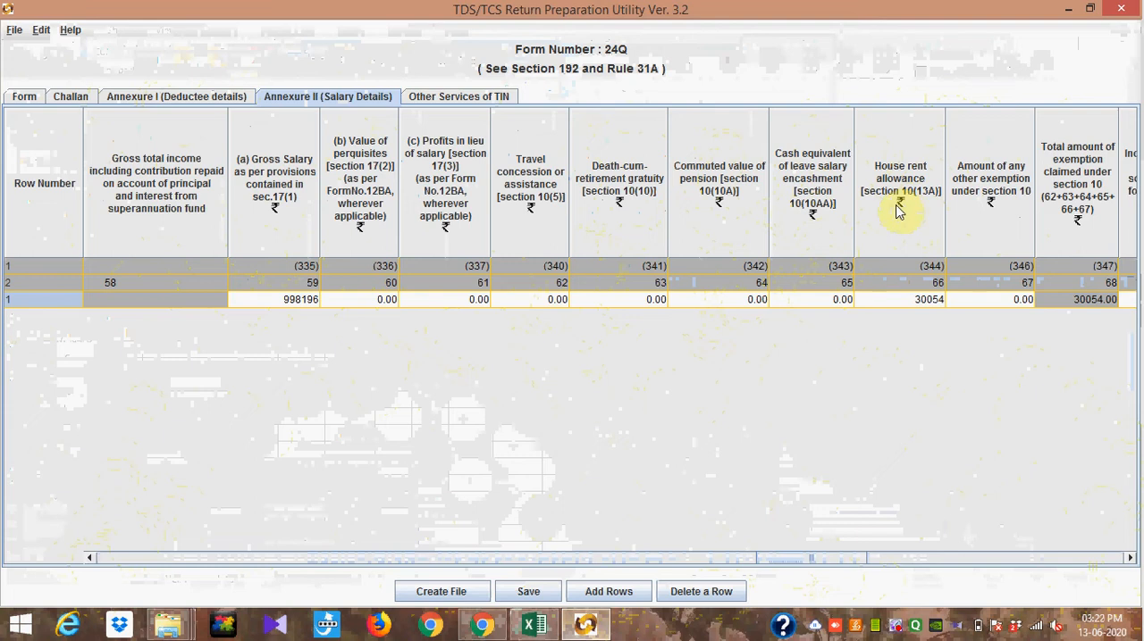
Step: Inspect the employee's house rent allowance exemption under section 10(13A) in the salary details row
mouse_move(897, 270)
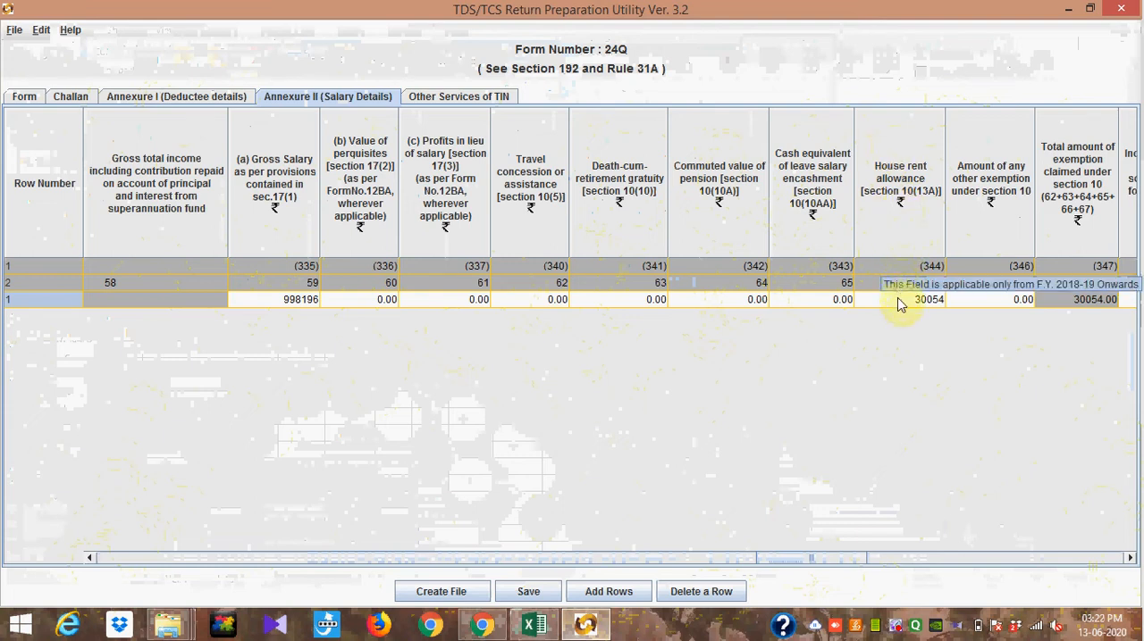
left_click(898, 300)
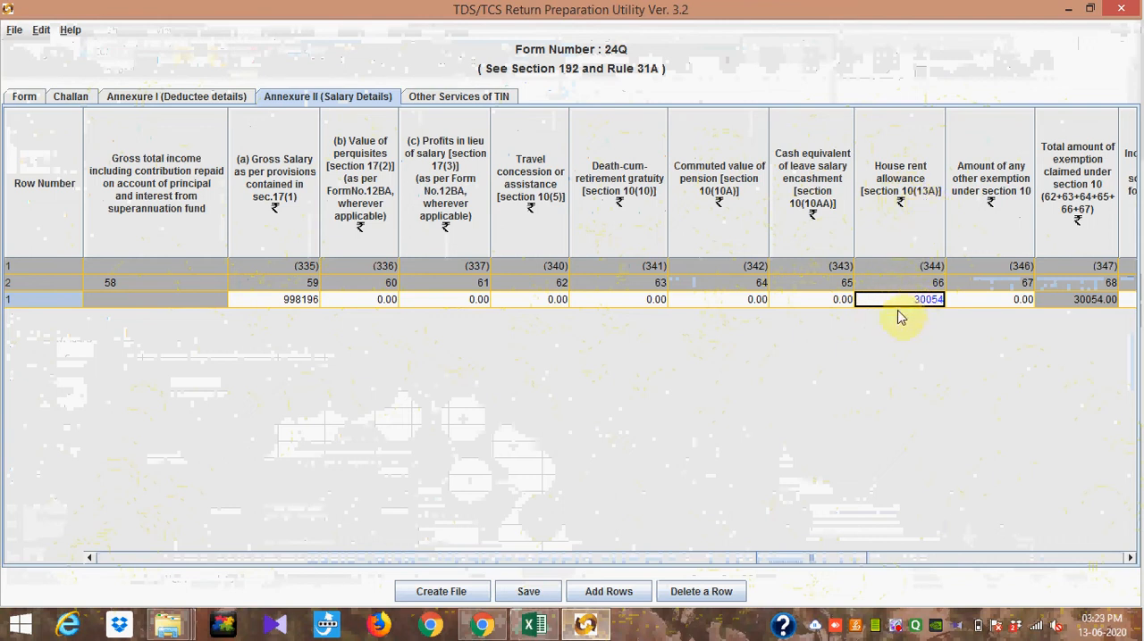
left_click(1128, 558)
left_click(1129, 559)
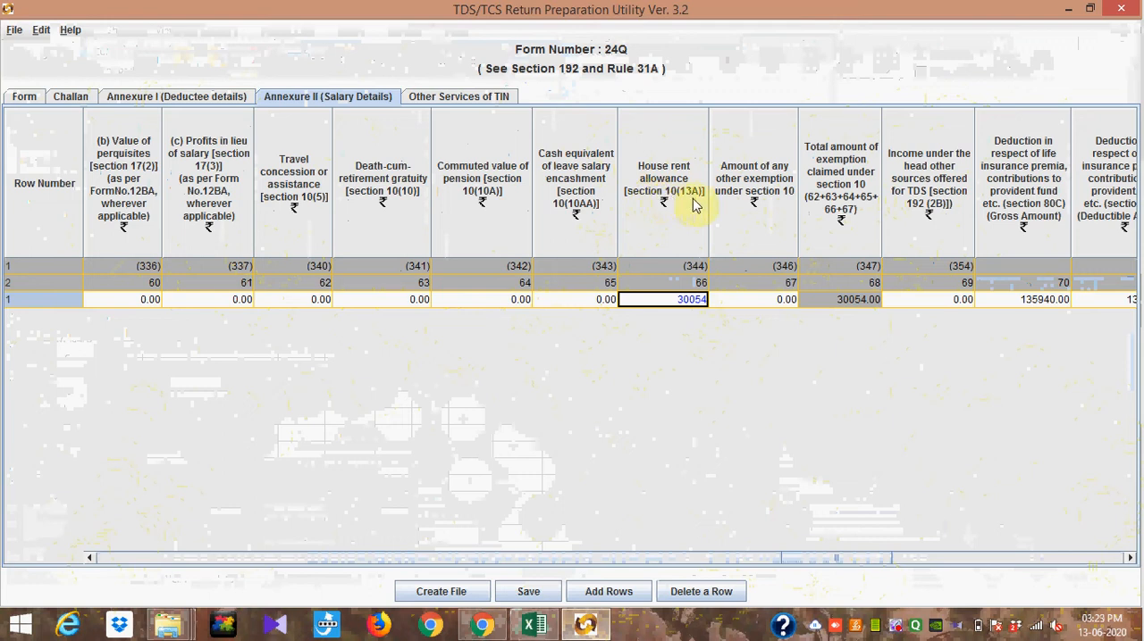
double_click(689, 301)
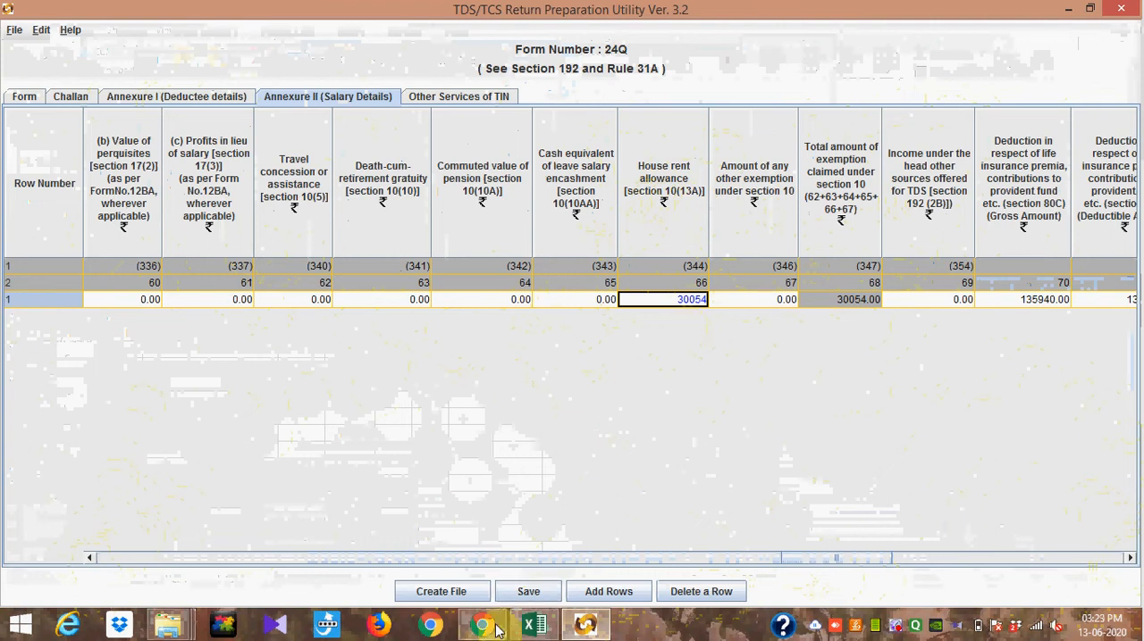
Step: Switch to the staff tax calculation workbook in Excel and examine the HRA rebate calculation under section 10(13A)
left_click(534, 624)
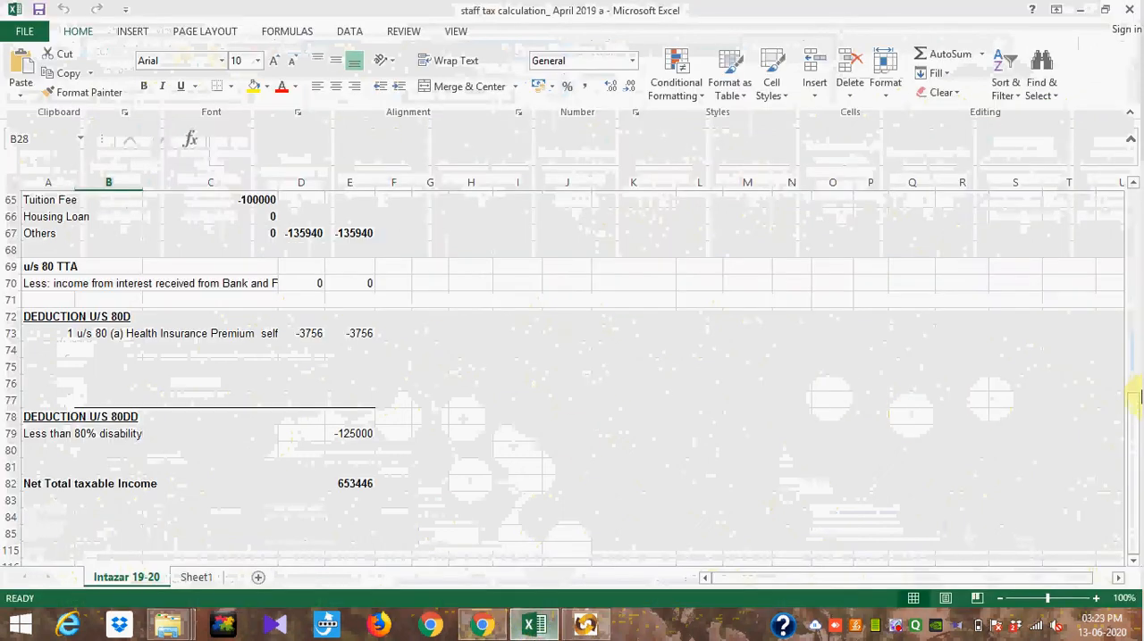
left_click_drag(1130, 410, 1131, 332)
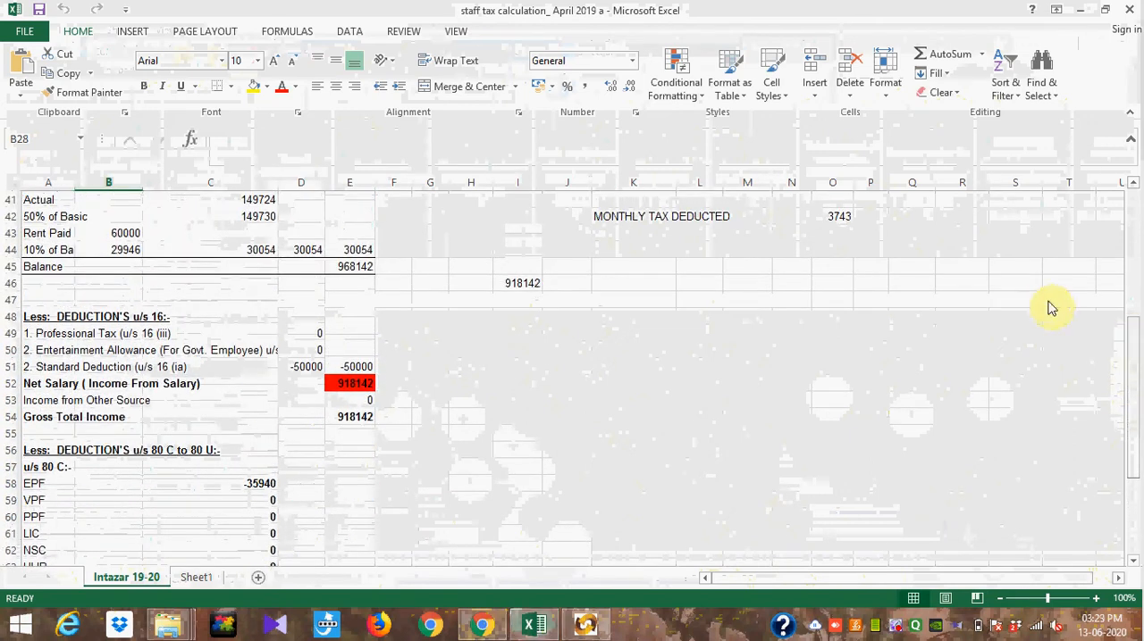
left_click(792, 403)
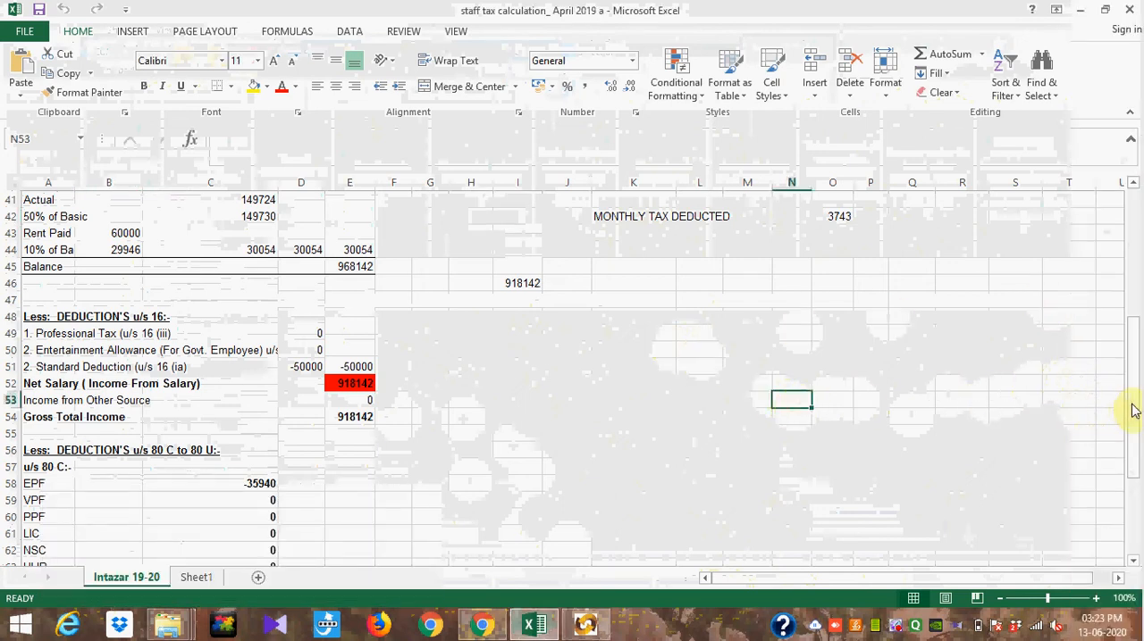
left_click_drag(1133, 411, 1133, 391)
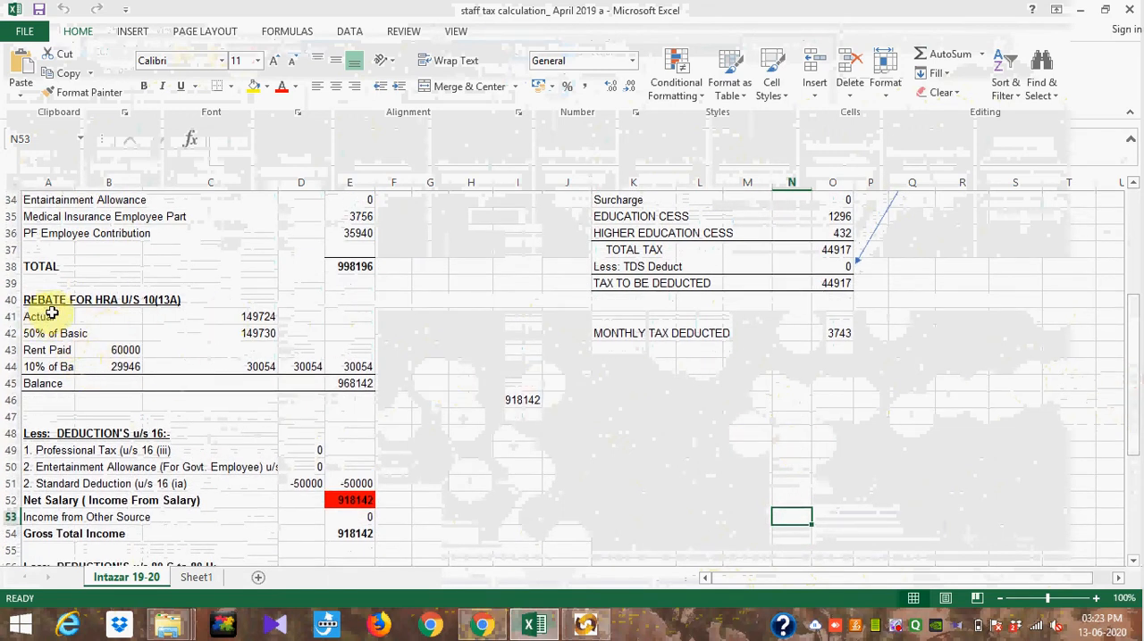
left_click(266, 313)
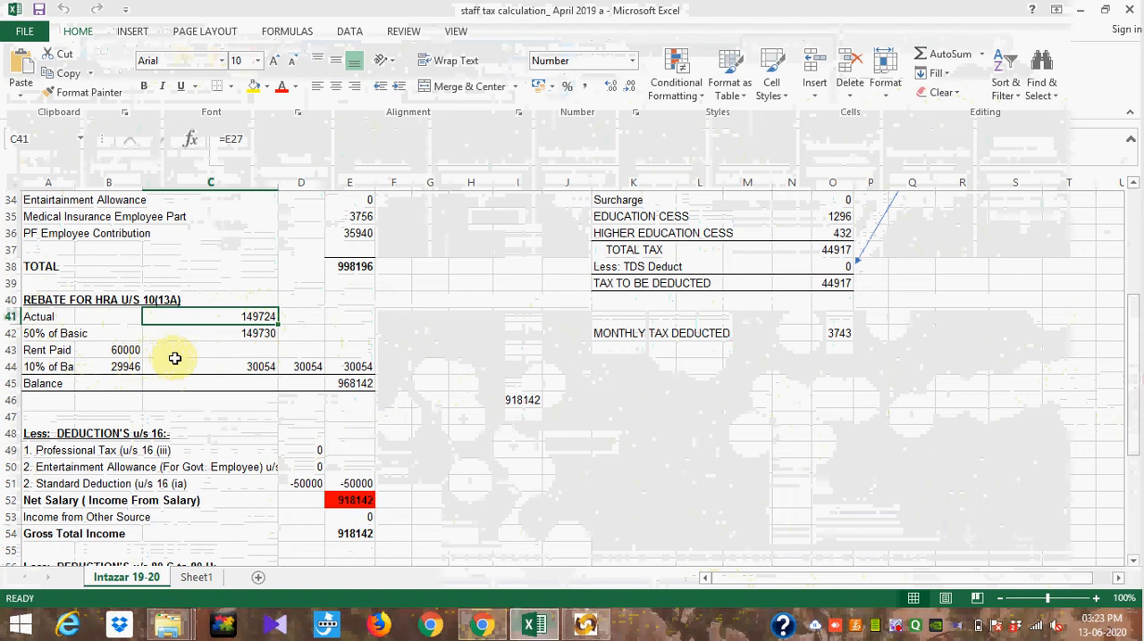
left_click(307, 367)
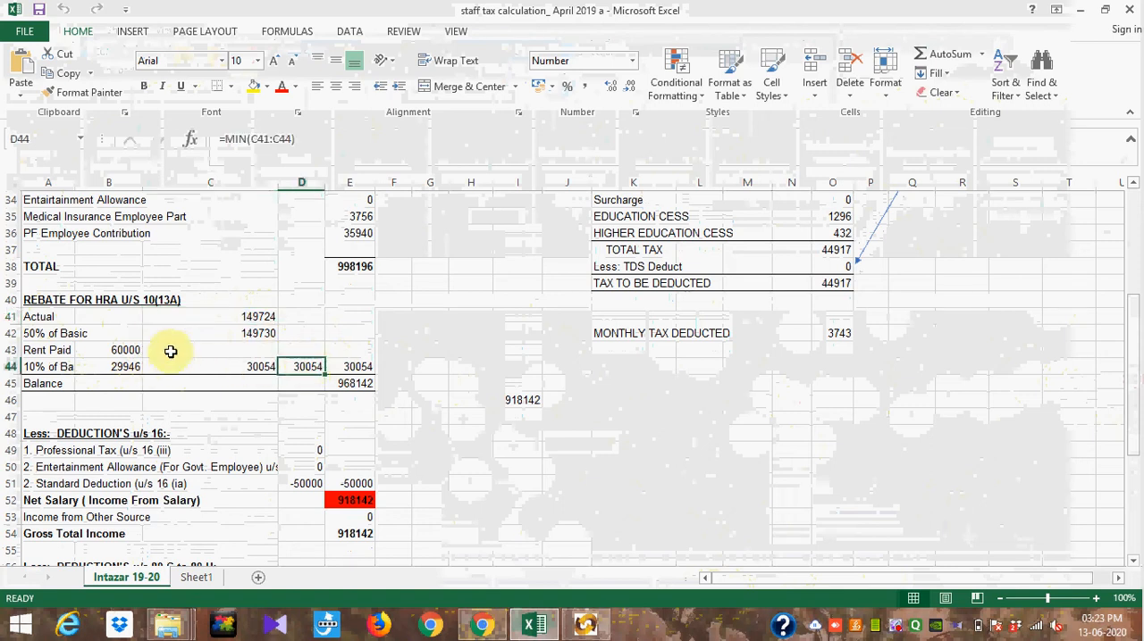
Step: Switch back to the TDS/TCS Return Preparation Utility and review the section 10 exemption total and the income from other sources column
left_click(588, 628)
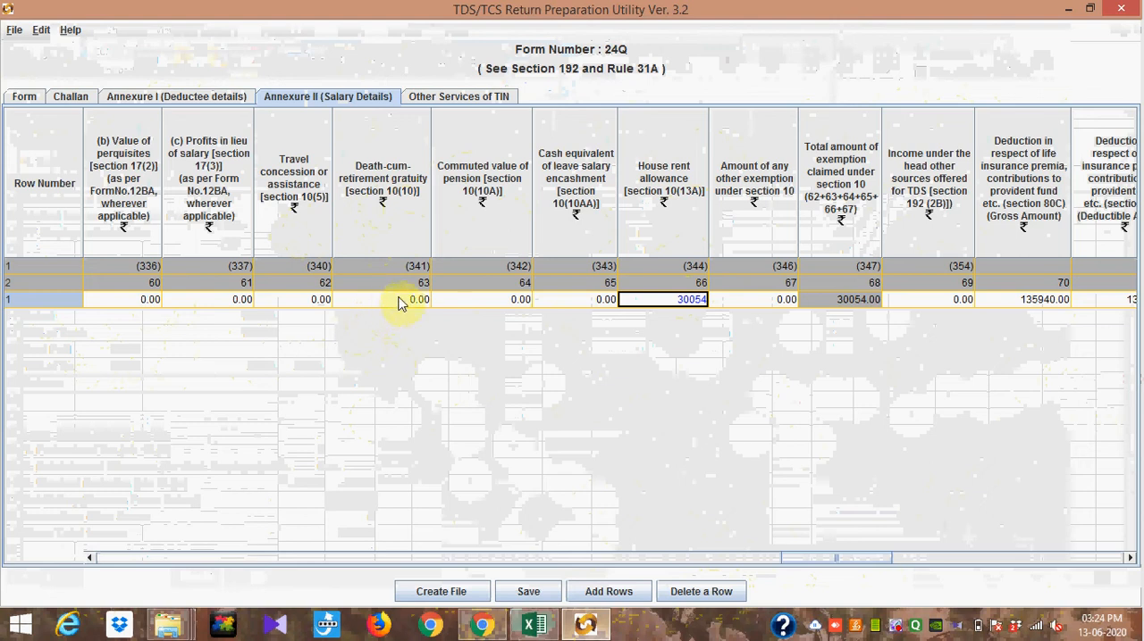
mouse_move(426, 306)
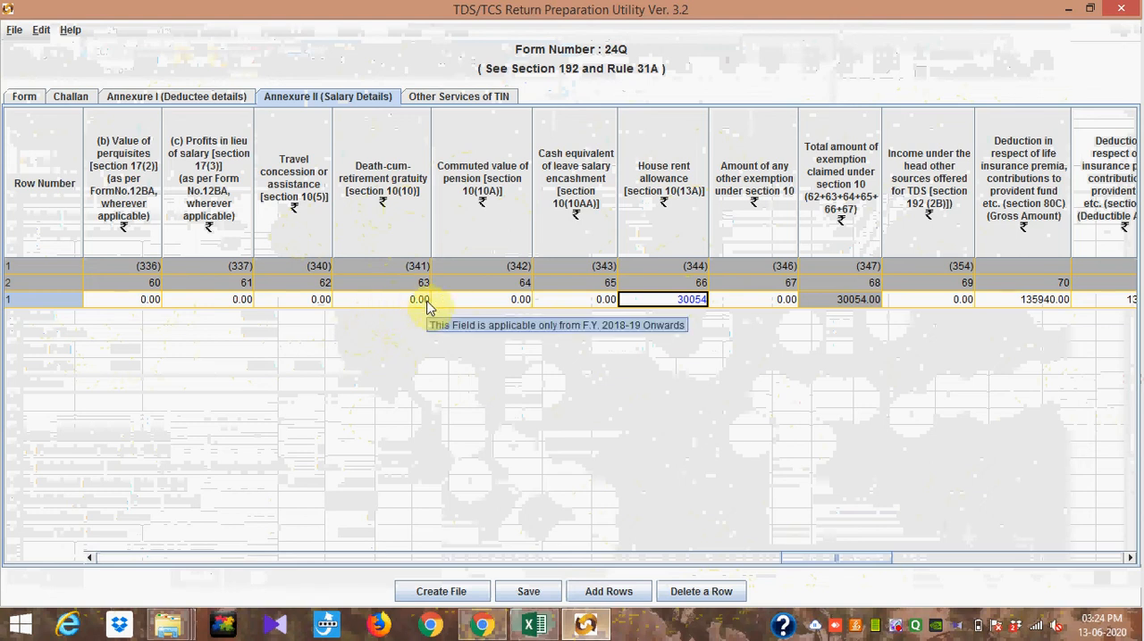
left_click(92, 560)
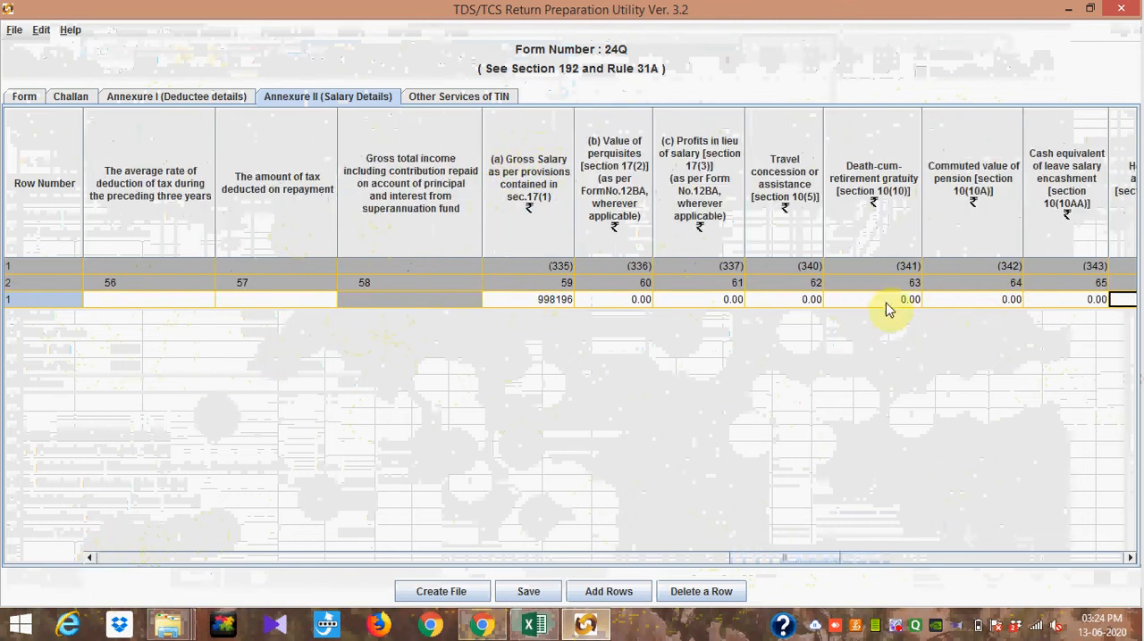
left_click(1129, 560)
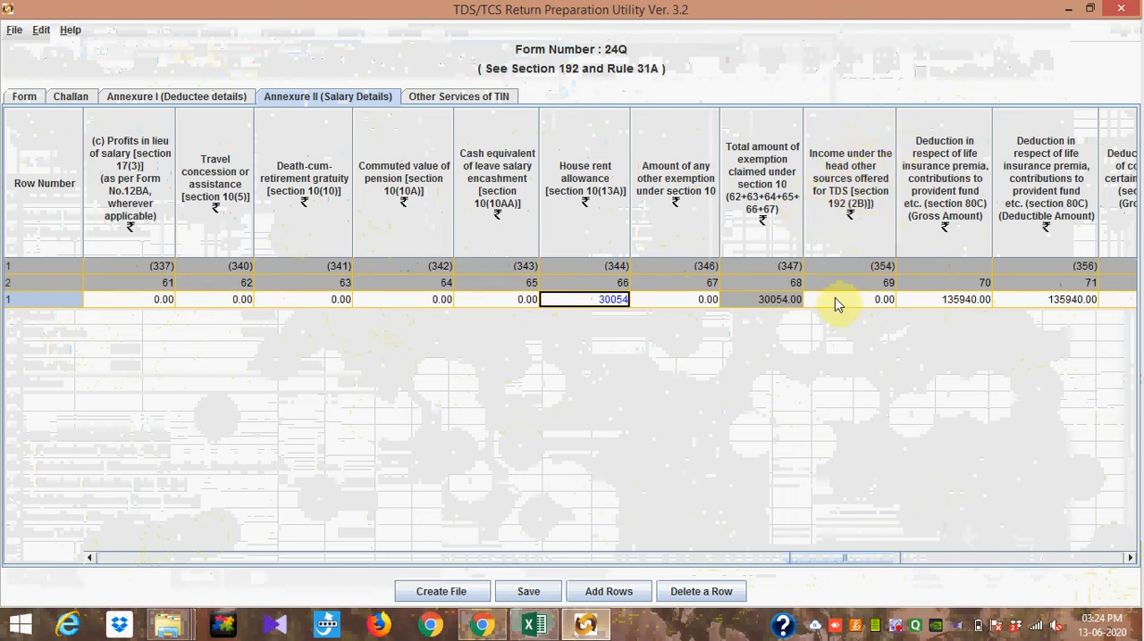
mouse_move(834, 304)
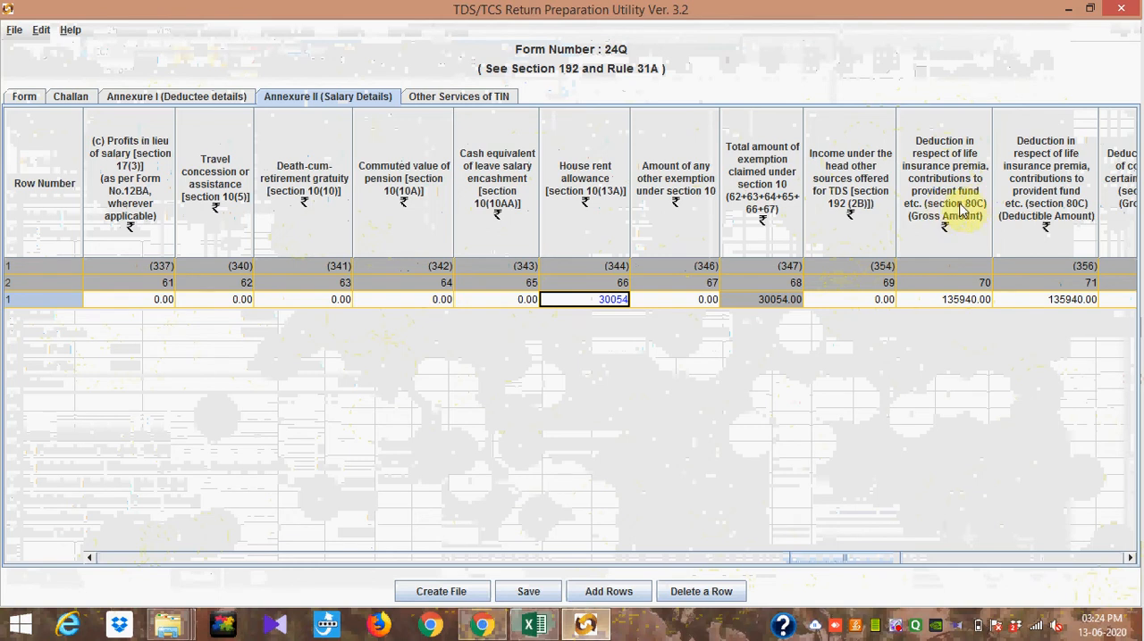
Step: Check the gross and deductible amounts of the section 80C deduction for life insurance premia and provident fund
mouse_move(974, 284)
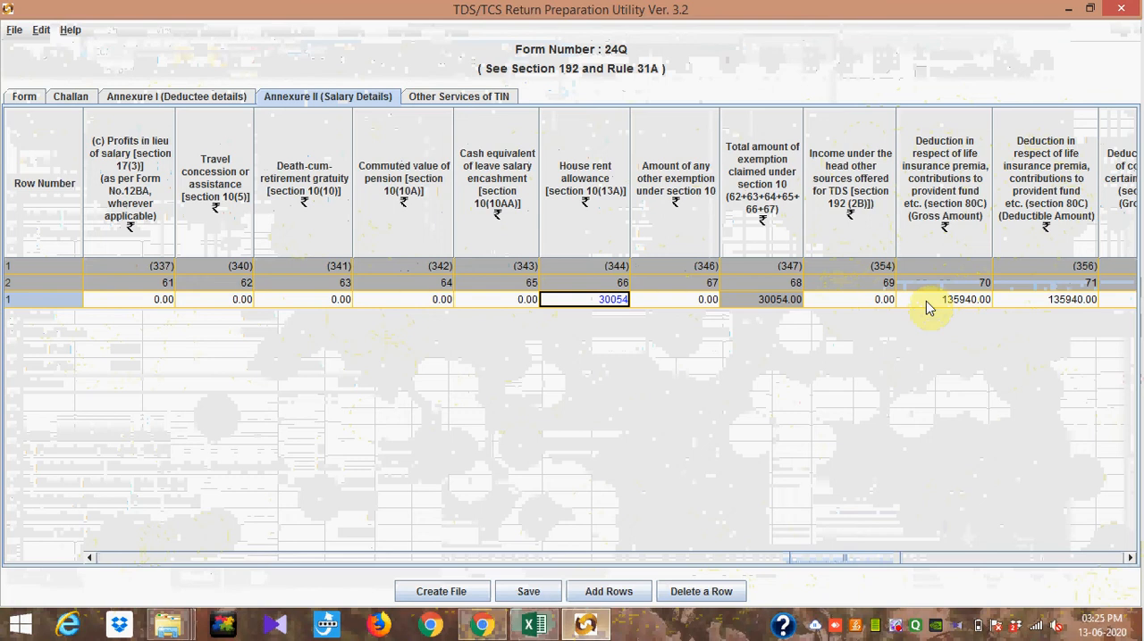
key("super+c")
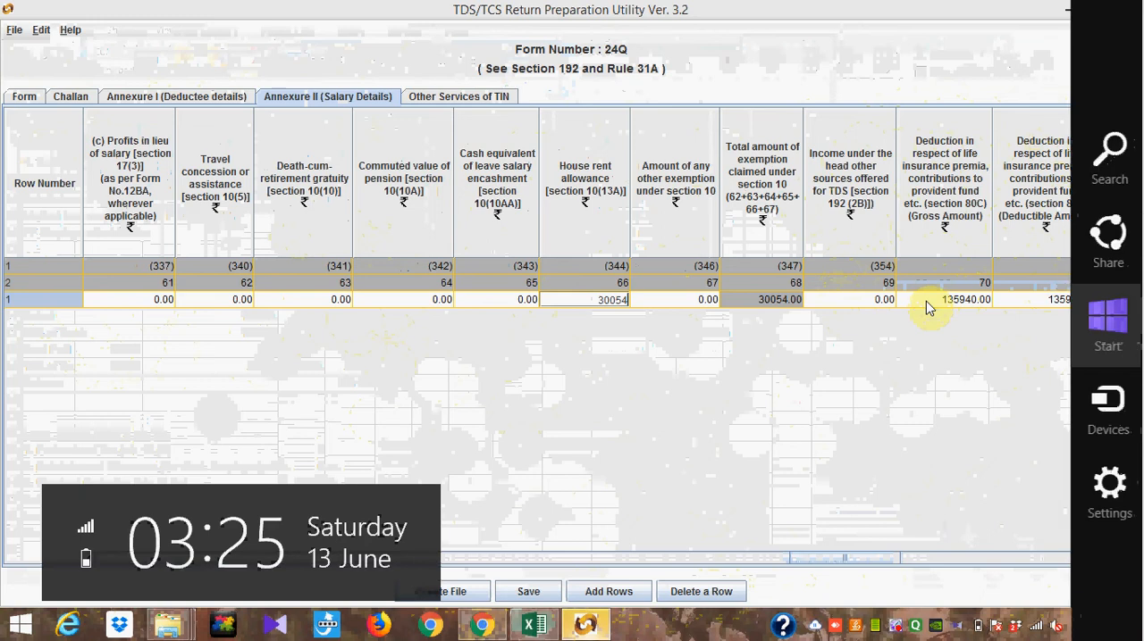
left_click(933, 370)
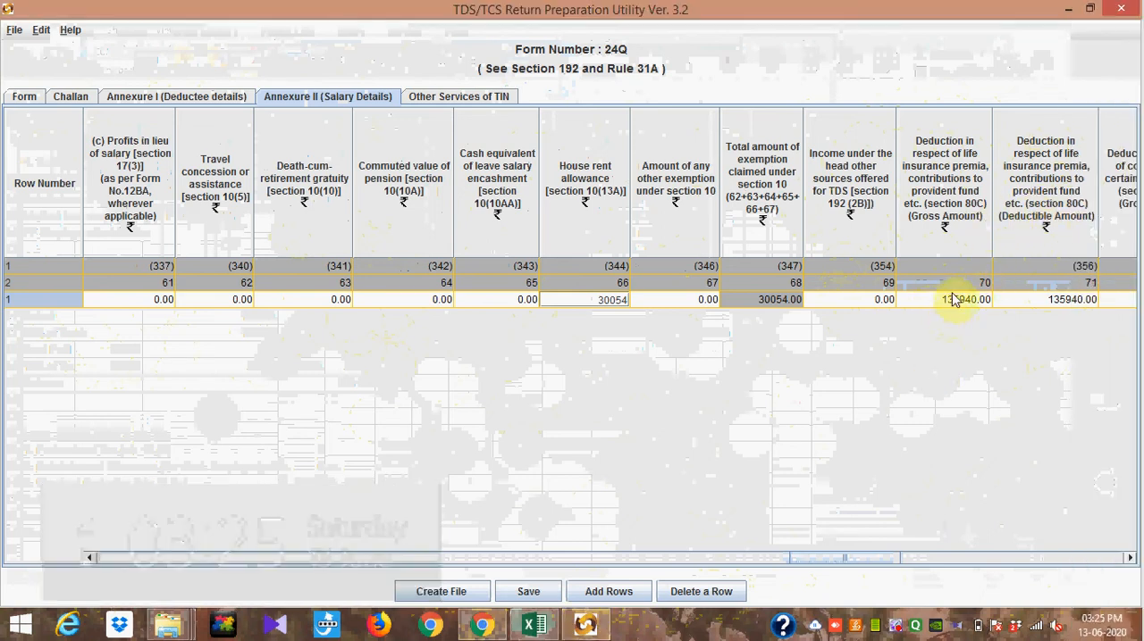
mouse_move(951, 307)
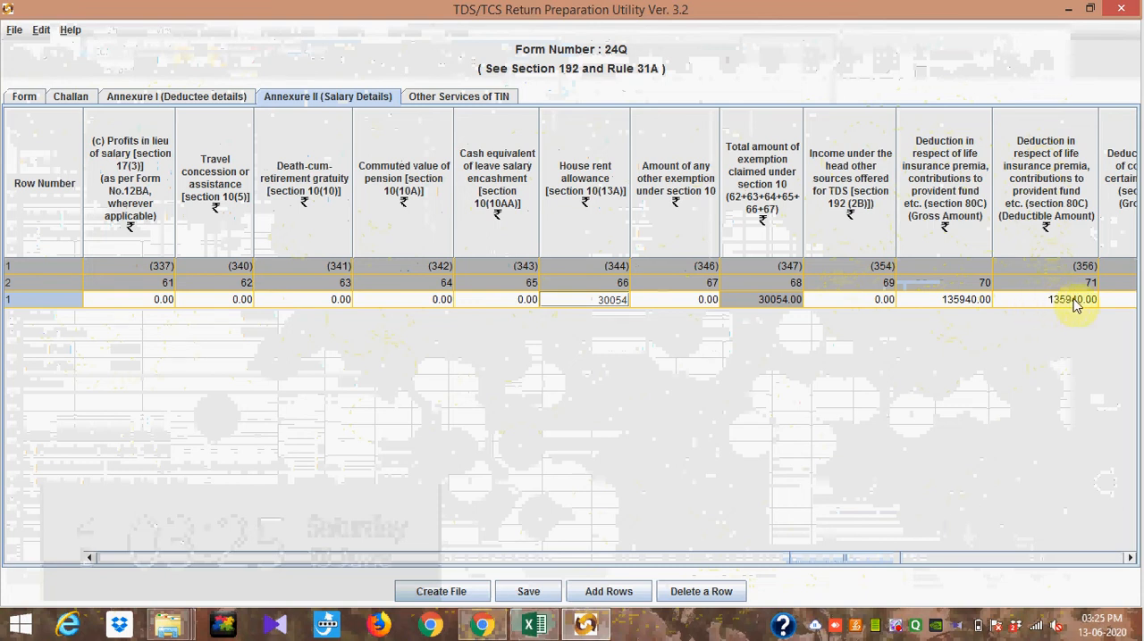
mouse_move(1062, 306)
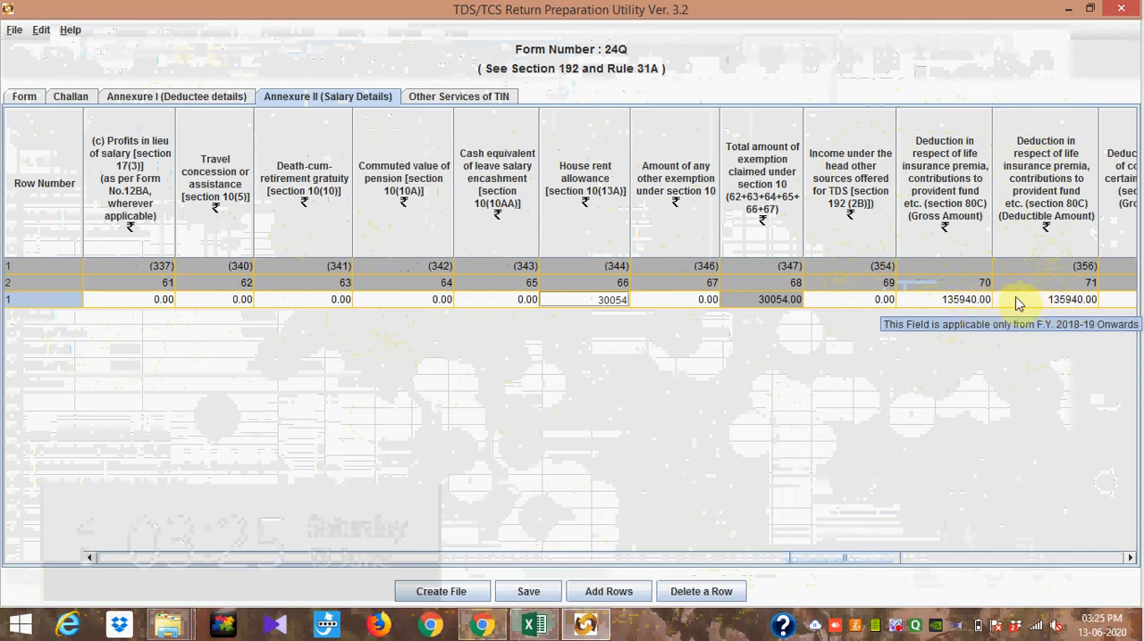
Step: Review the gross and deductible amount columns for pension deductions under sections 80CCC, 80CCD(1) and 80CCD(1B)
left_click(1129, 558)
left_click(1129, 558)
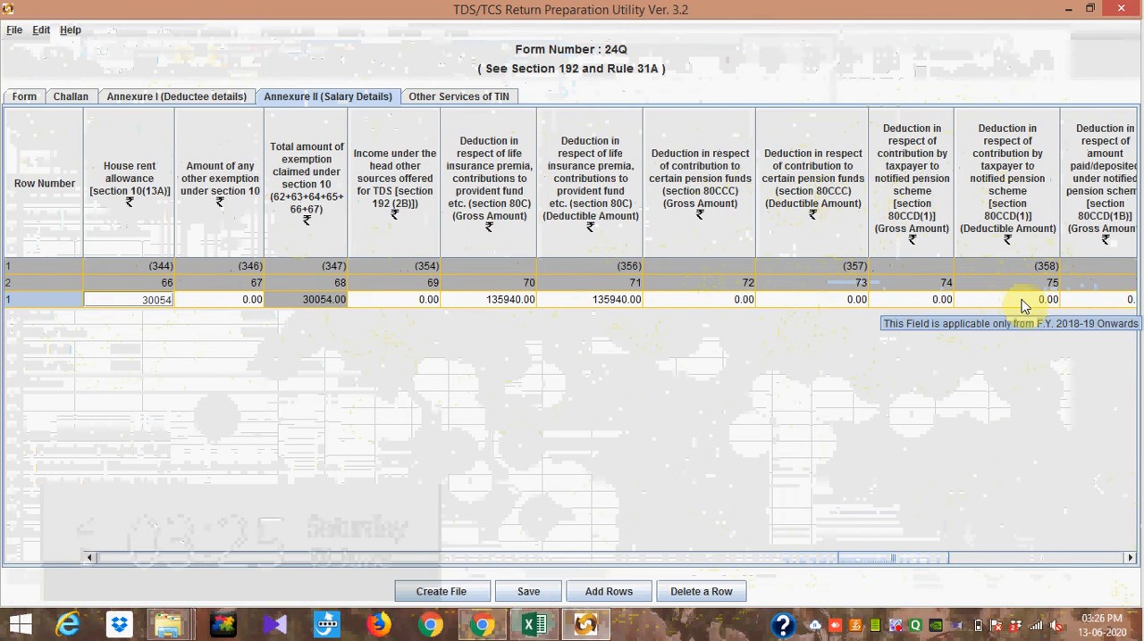
left_click(937, 425)
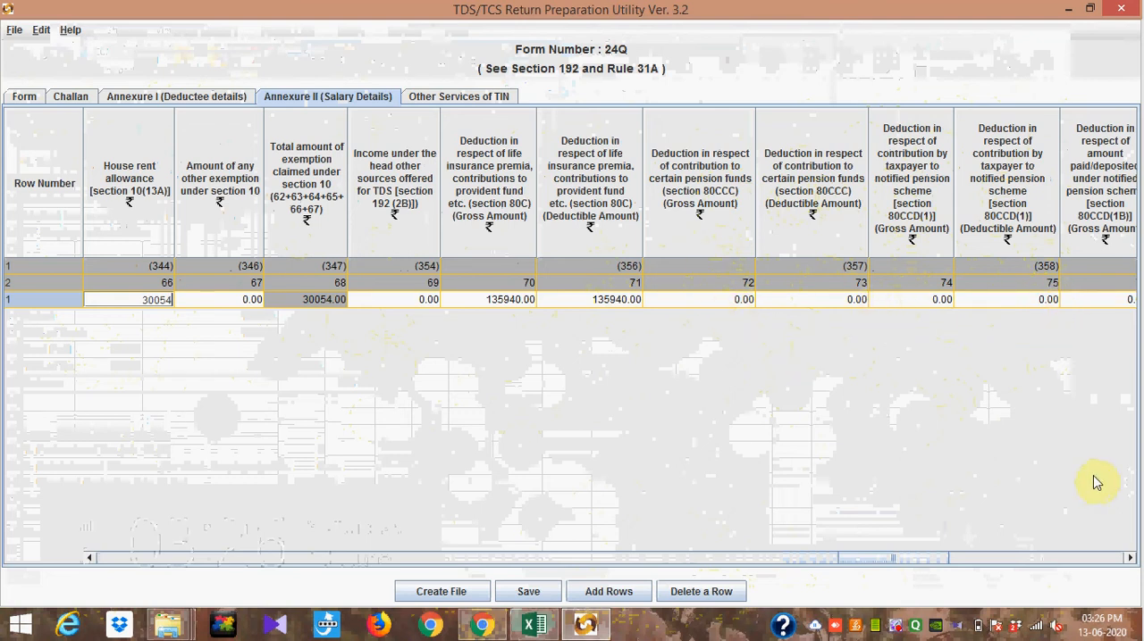
left_click(1129, 558)
left_click(1129, 558)
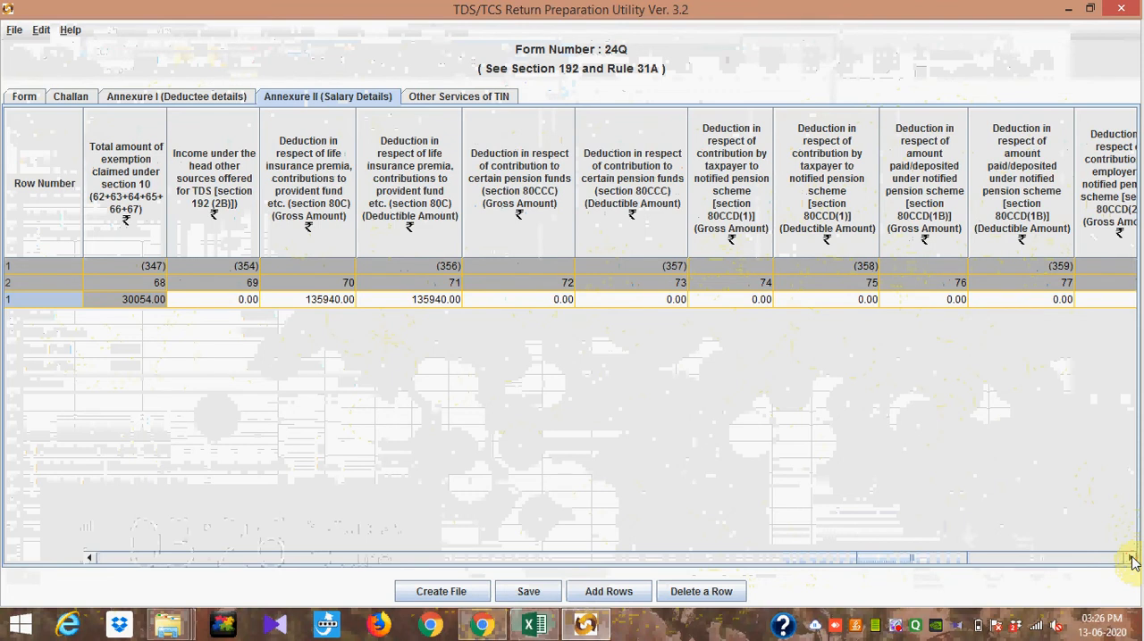
left_click(1129, 558)
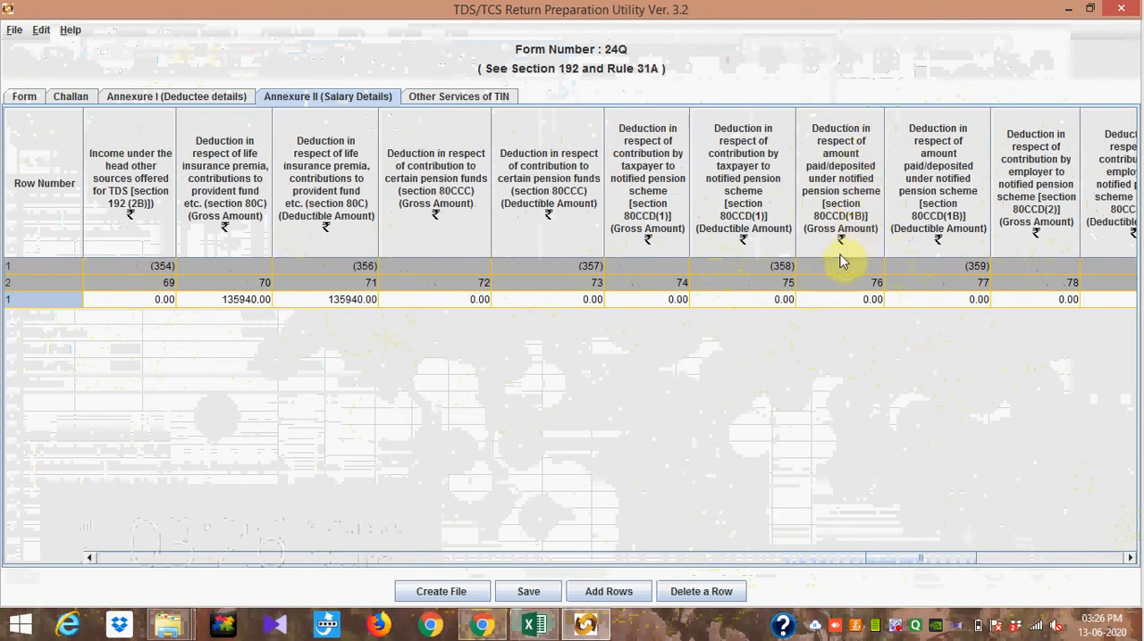
mouse_move(850, 265)
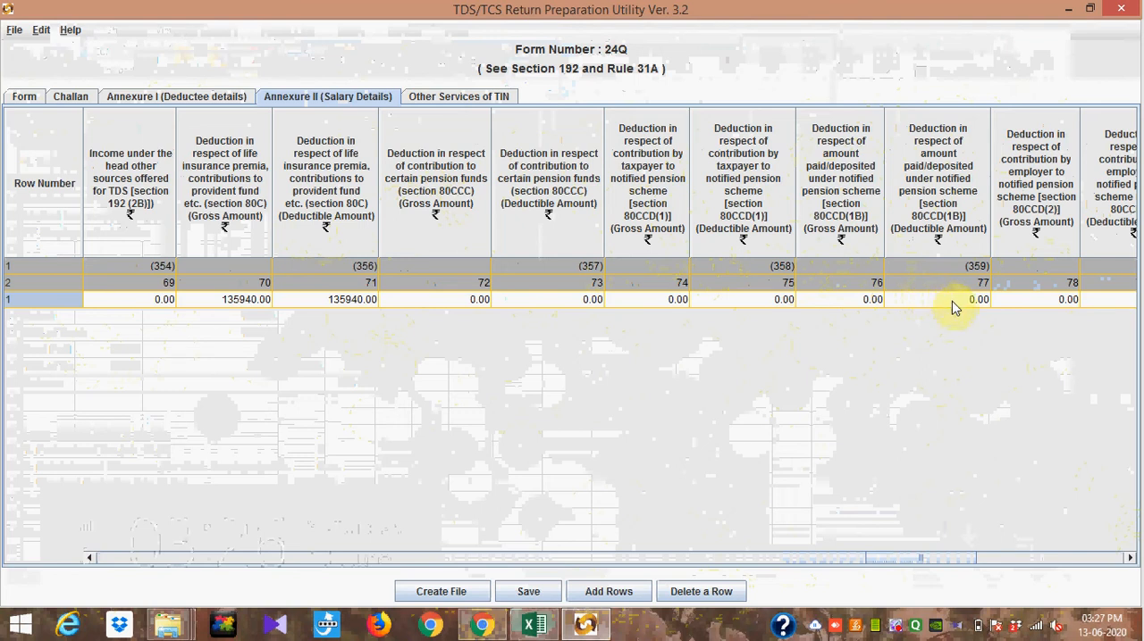
Step: Review the employer pension contribution columns under section 80CCD(2) and the health insurance premia columns under section 80D
left_click(1130, 559)
left_click(1130, 559)
left_click(1130, 560)
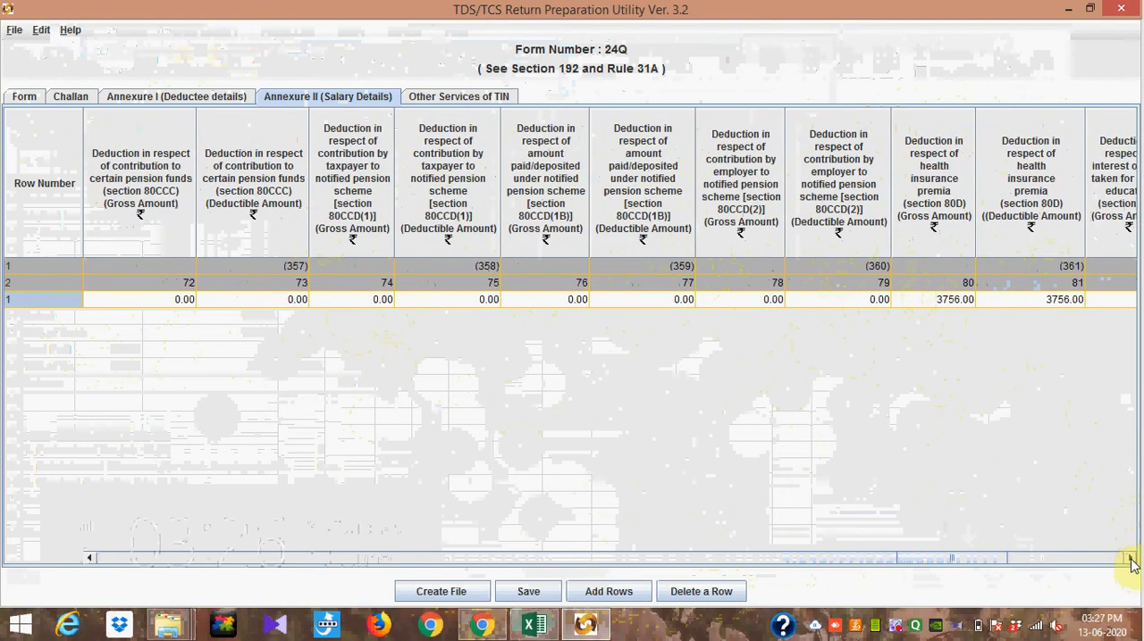
left_click(1130, 559)
left_click(1130, 559)
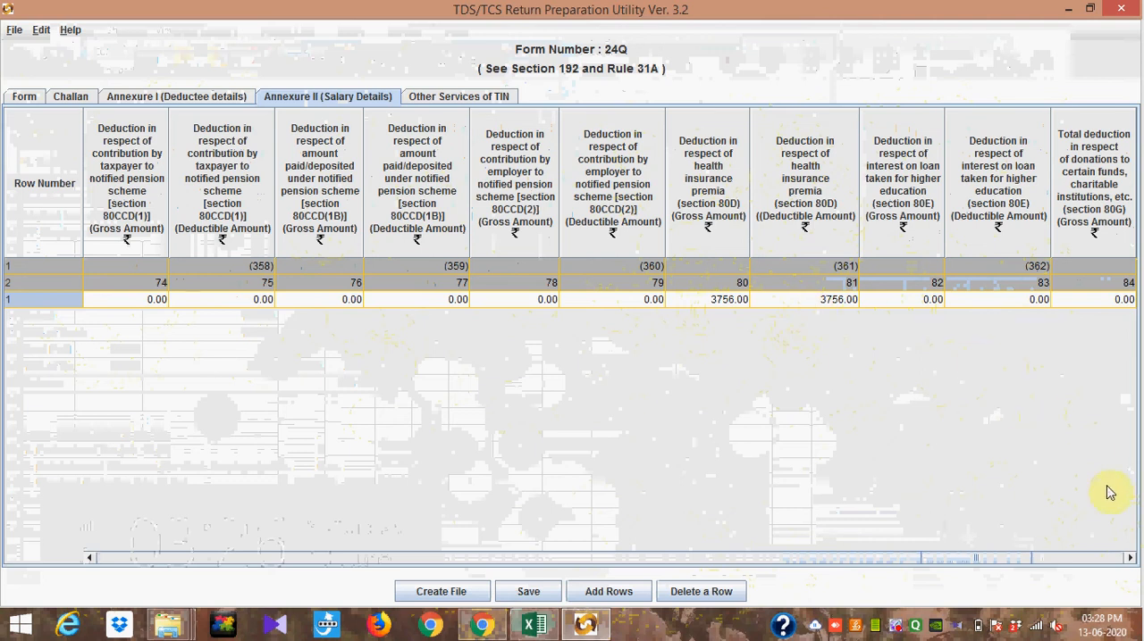
Step: Review the deduction columns for education loan interest (80E), donations (80G) and savings account interest (80TTA)
left_click(1128, 558)
left_click(1128, 558)
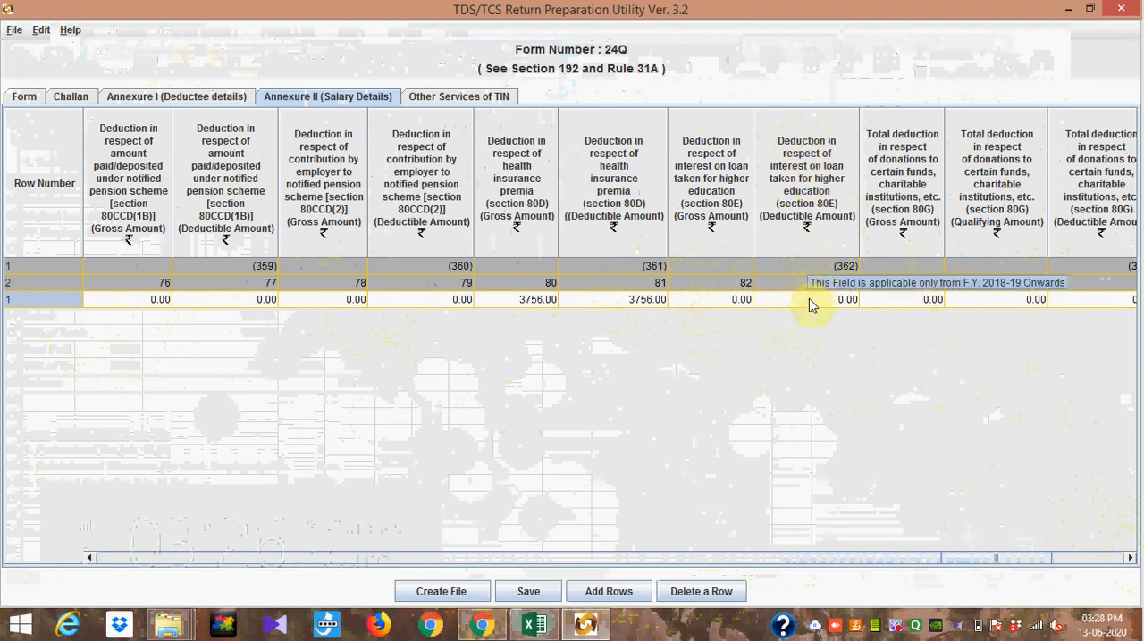
left_click(1129, 559)
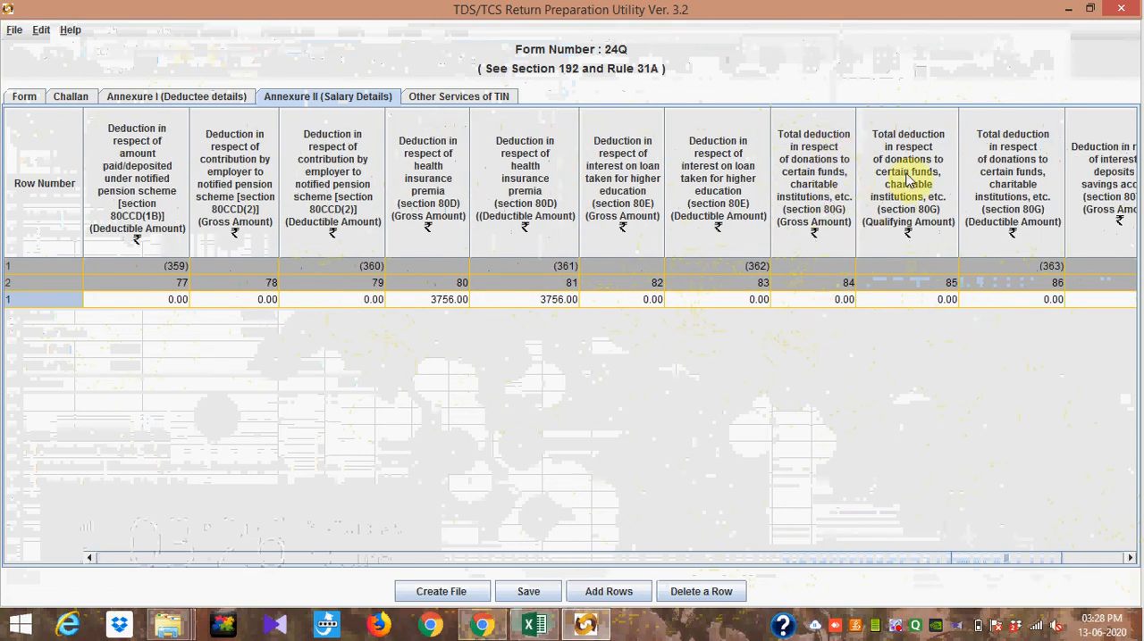
left_click(1129, 560)
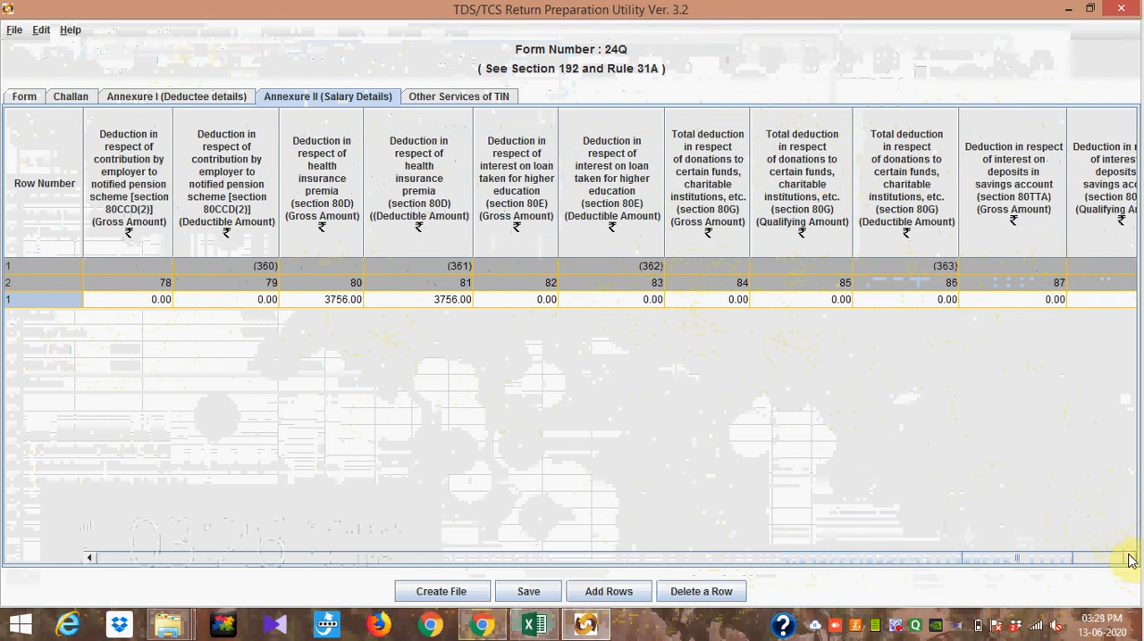
left_click(1129, 559)
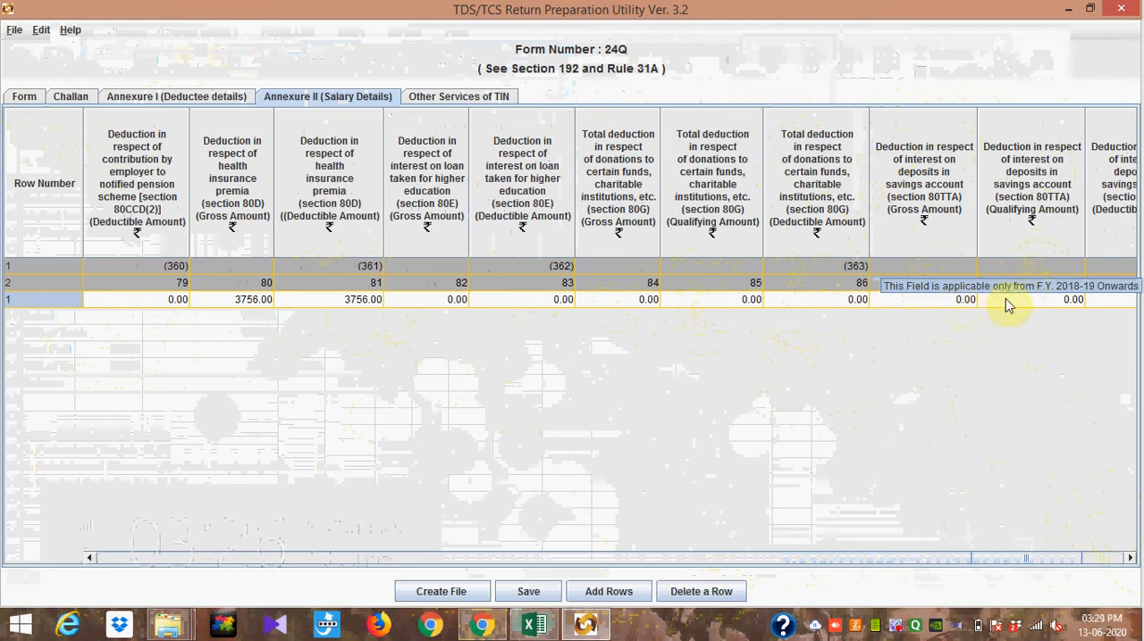
Step: Review the section 80TTA, section 87A rebate and other Chapter VI-A deduction columns of the salary details
left_click(1130, 558)
left_click(1130, 558)
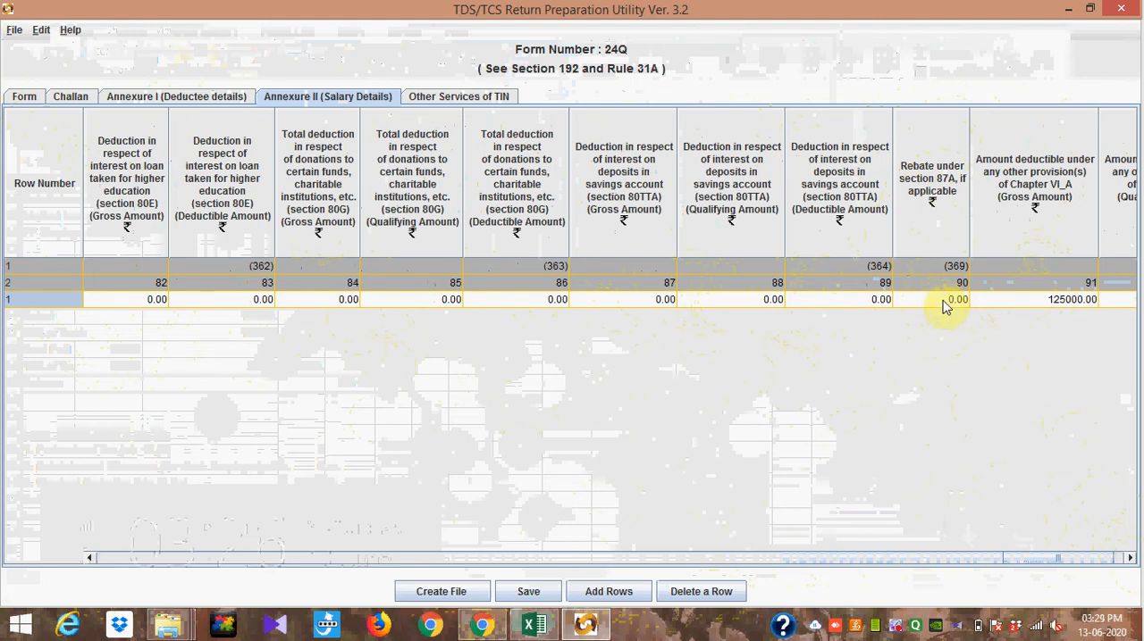
mouse_move(945, 307)
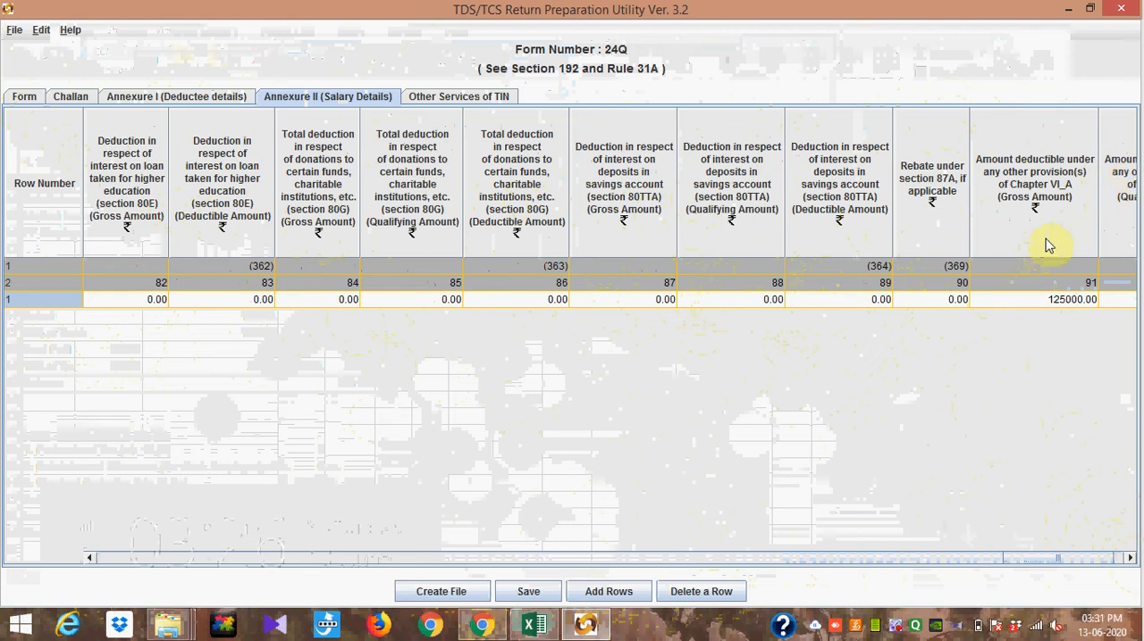
left_click(1130, 557)
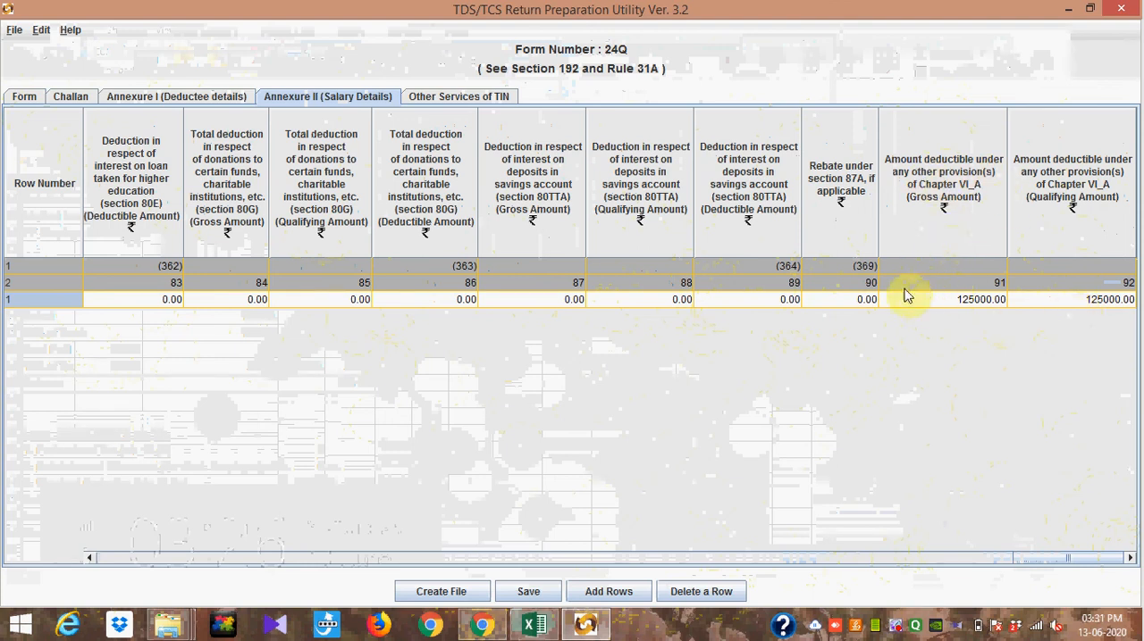
mouse_move(956, 308)
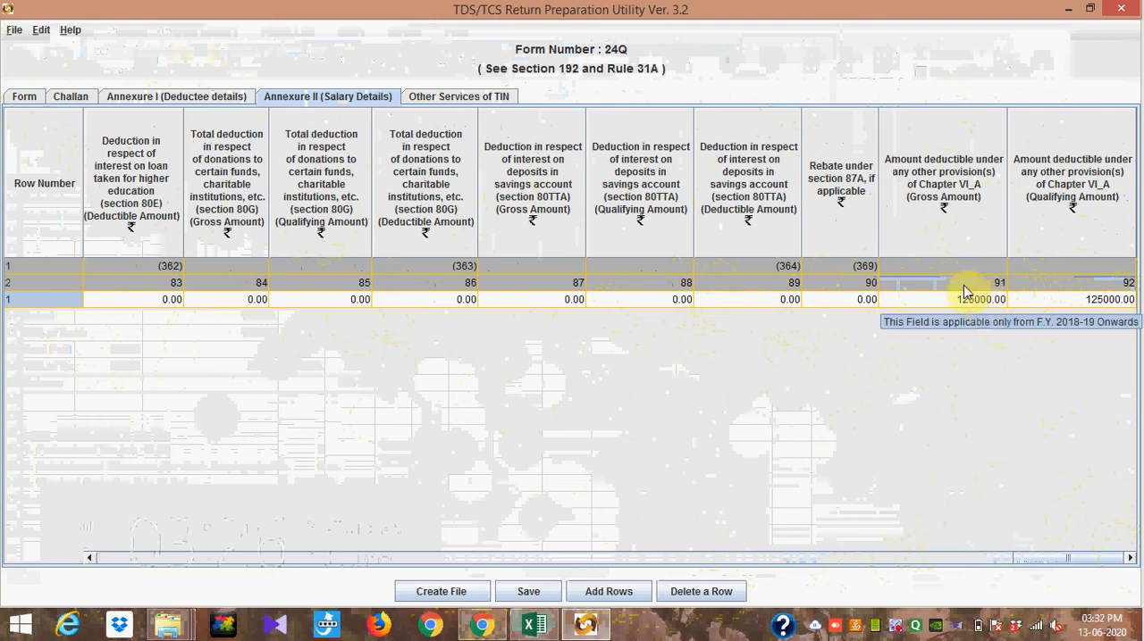
Step: Look at the Other Services of TIN page and return to the section 80C and pension deduction columns in Annexure II
left_click(496, 101)
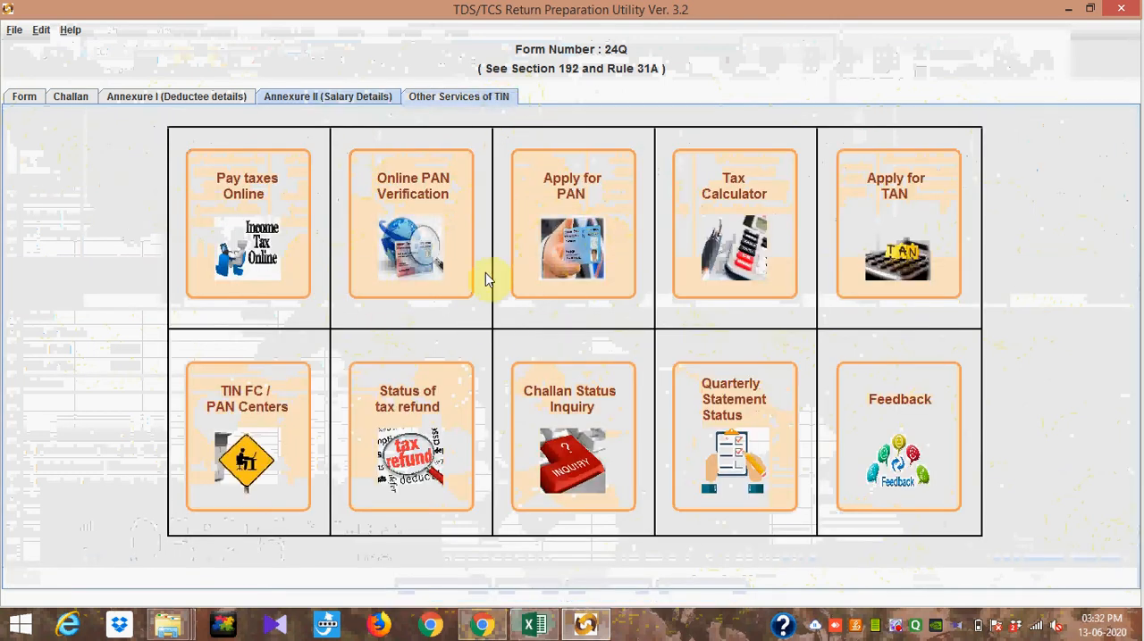
left_click(292, 99)
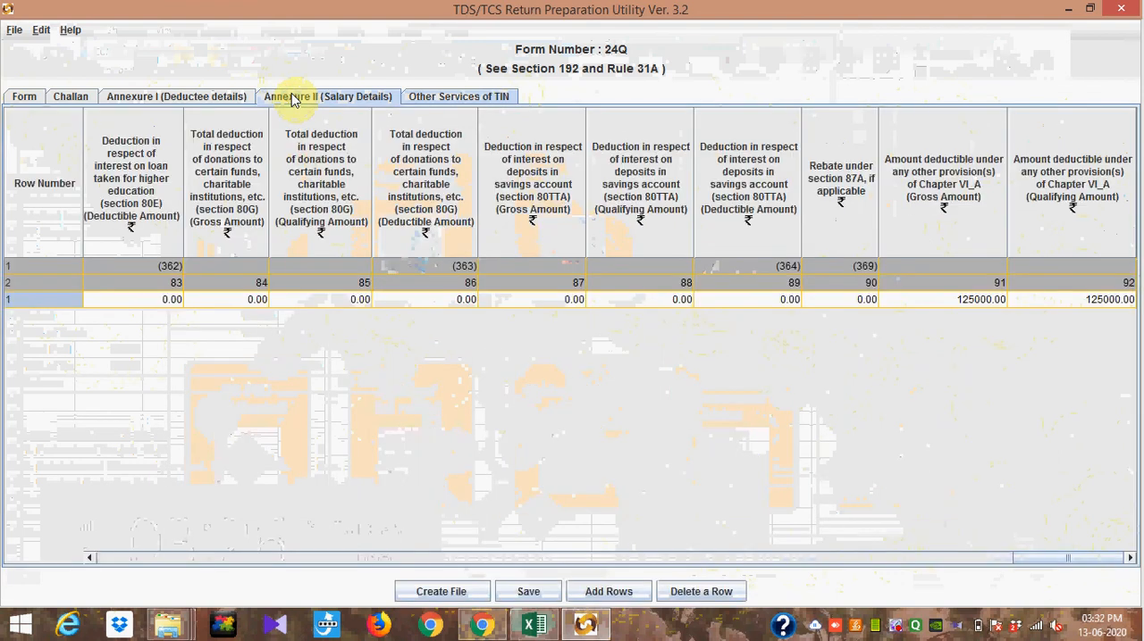
left_click(470, 95)
left_click(314, 98)
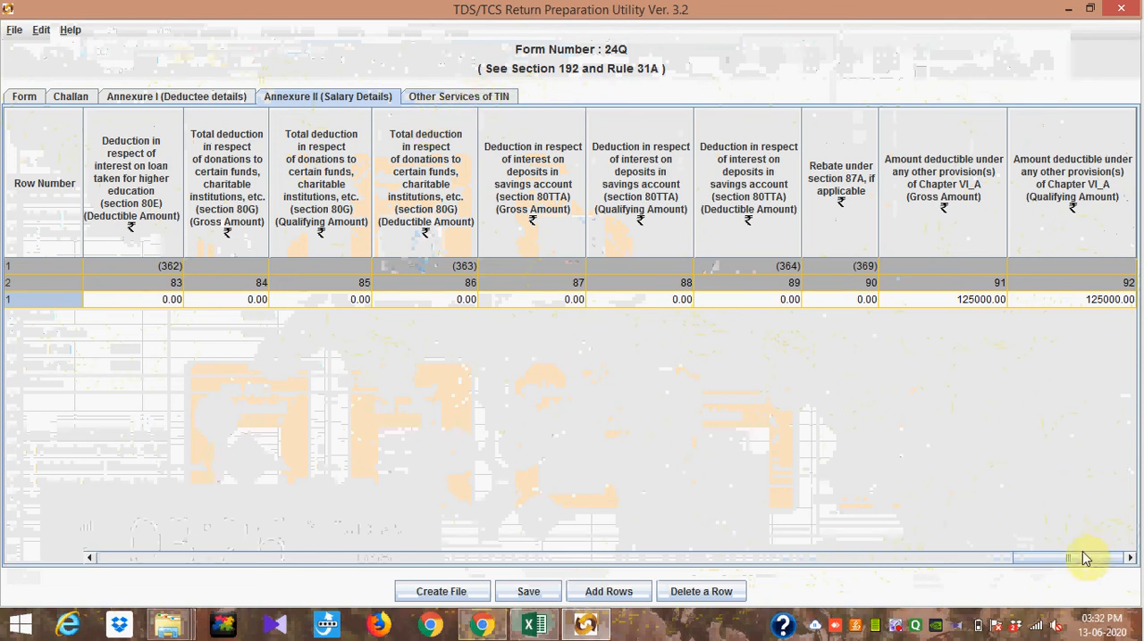
left_click_drag(1082, 558, 924, 533)
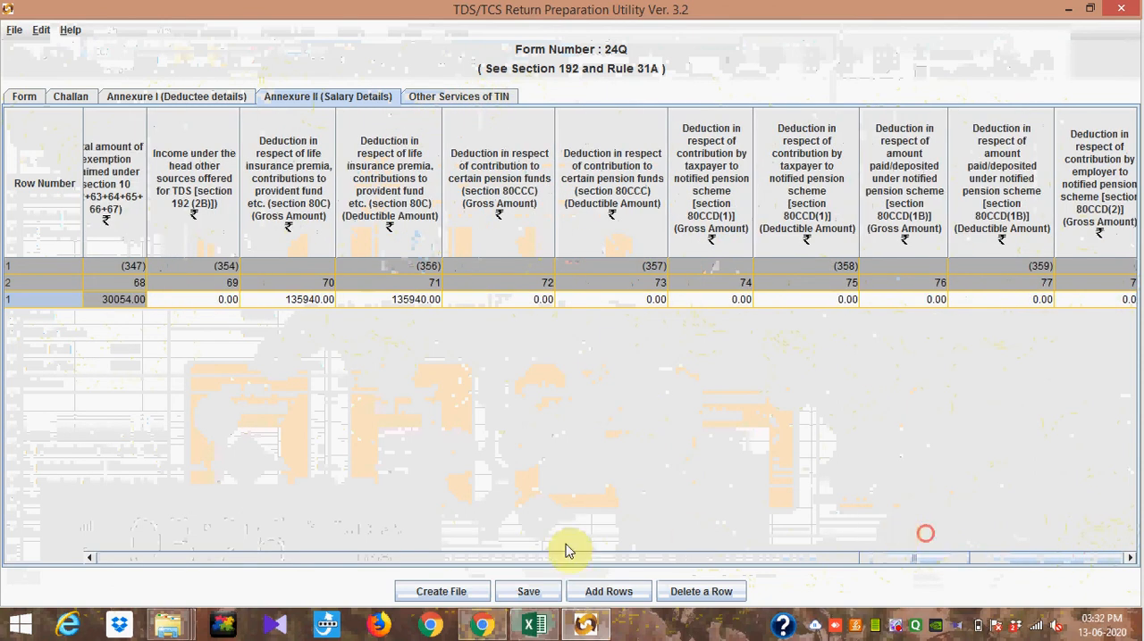
Step: Save the return in the Desktop folder "tds return 24Q", using the name of the existing 24Q Q4 file for 2019-20
left_click(528, 593)
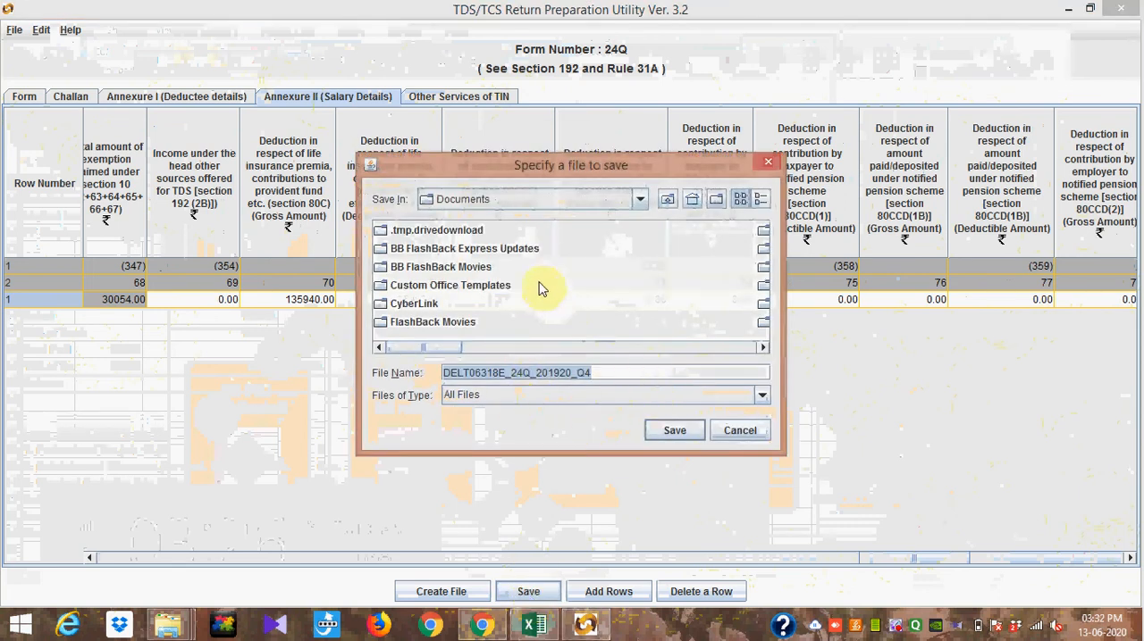
left_click(641, 203)
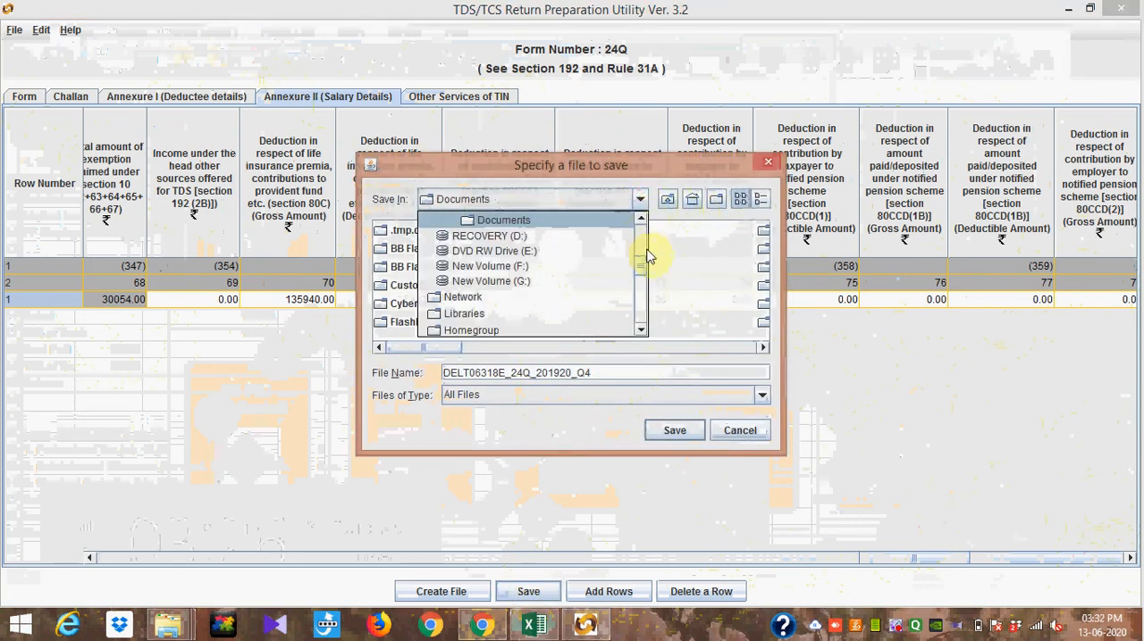
left_click_drag(643, 266, 645, 226)
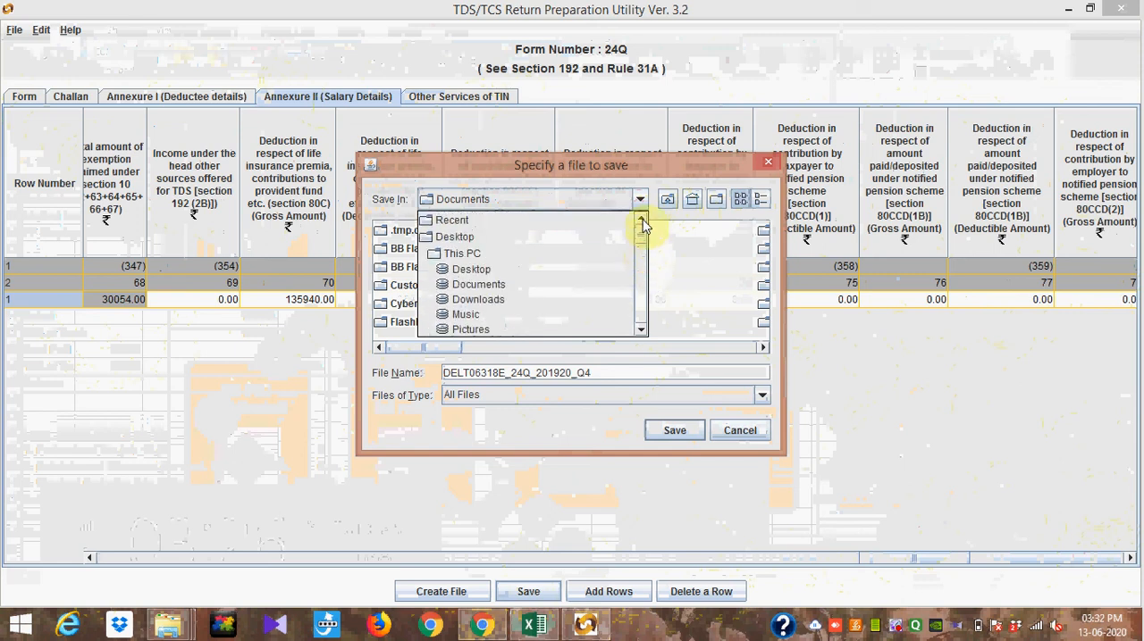
left_click(527, 238)
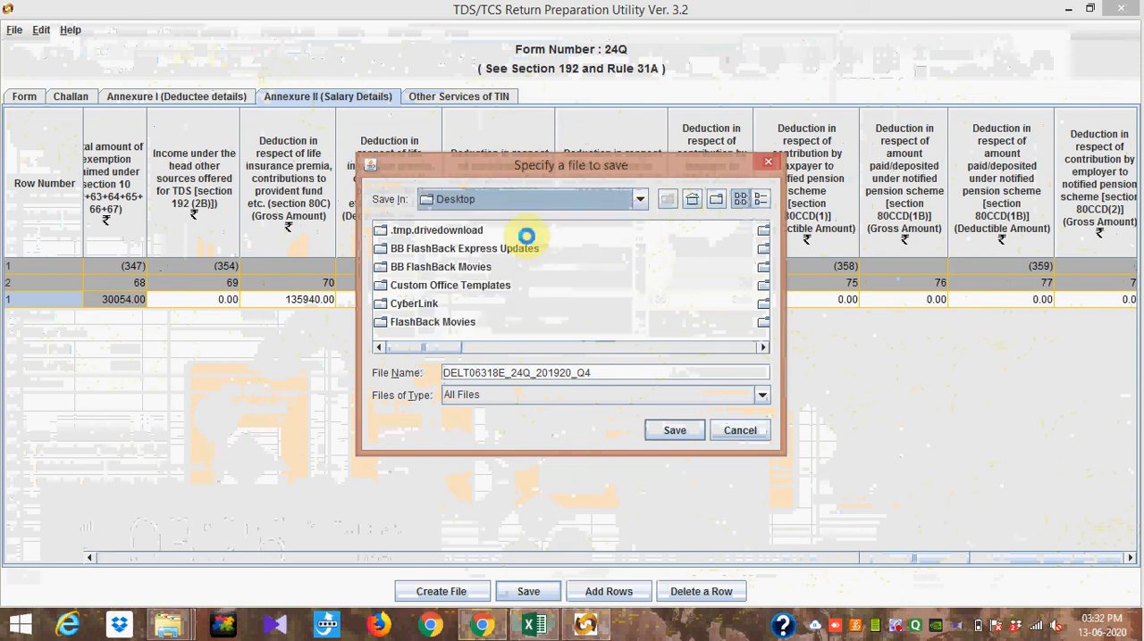
left_click(762, 349)
left_click(764, 348)
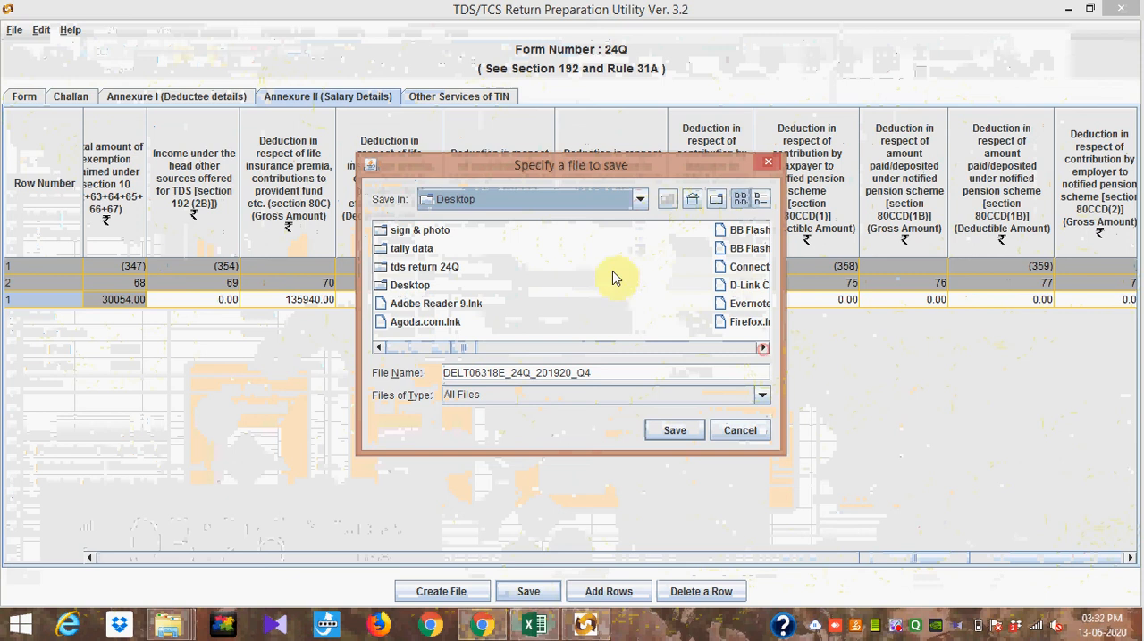
left_click(451, 268)
double_click(451, 268)
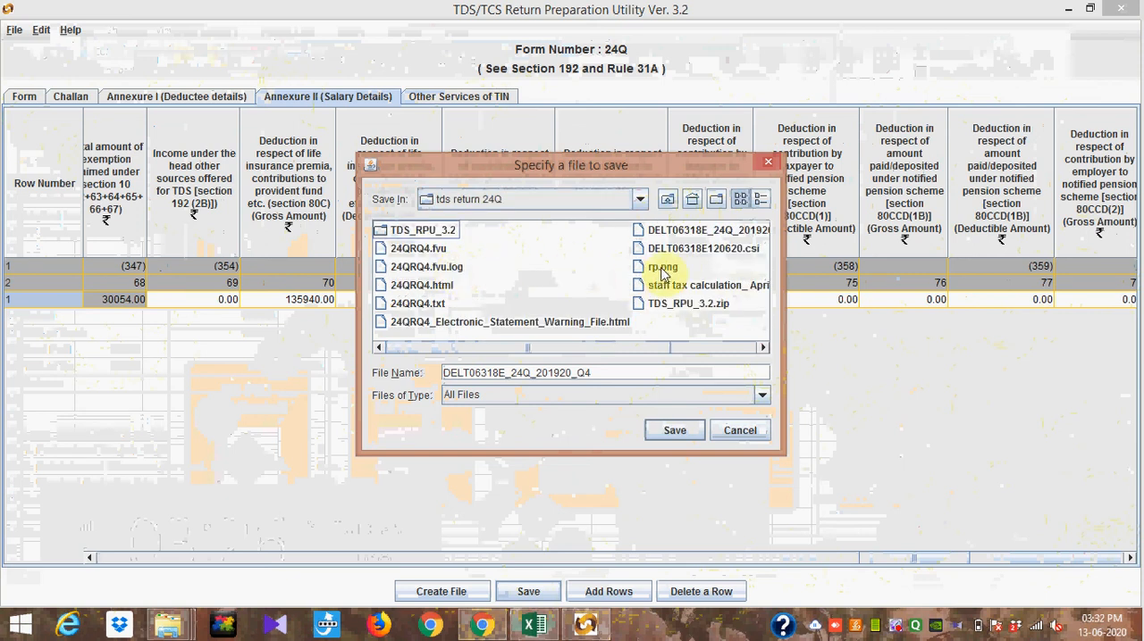
left_click(690, 234)
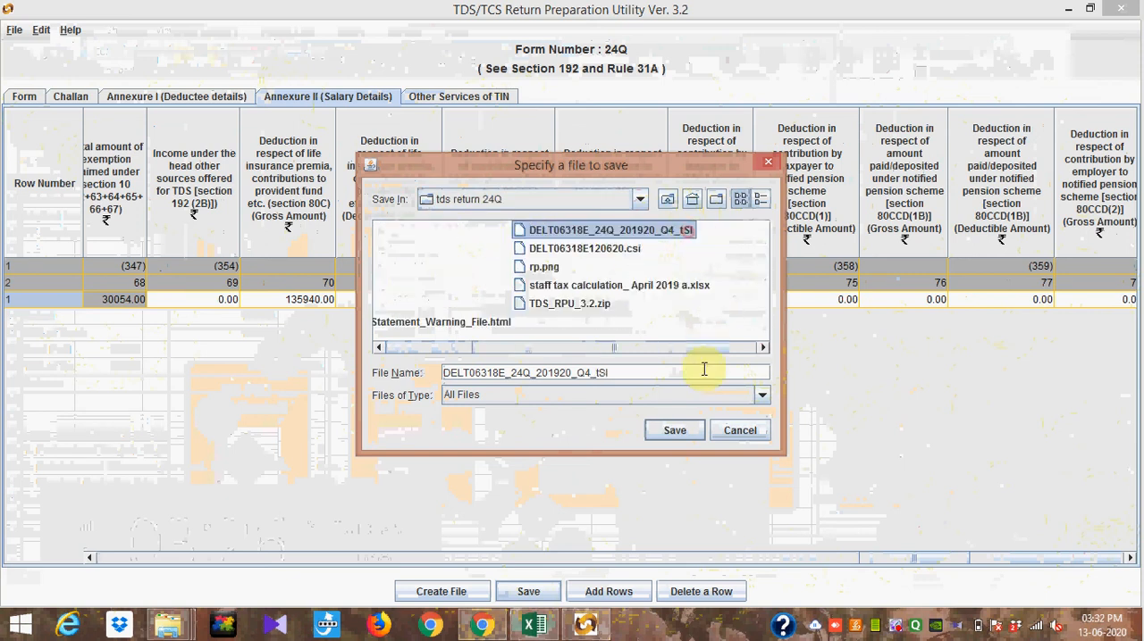
left_click(676, 430)
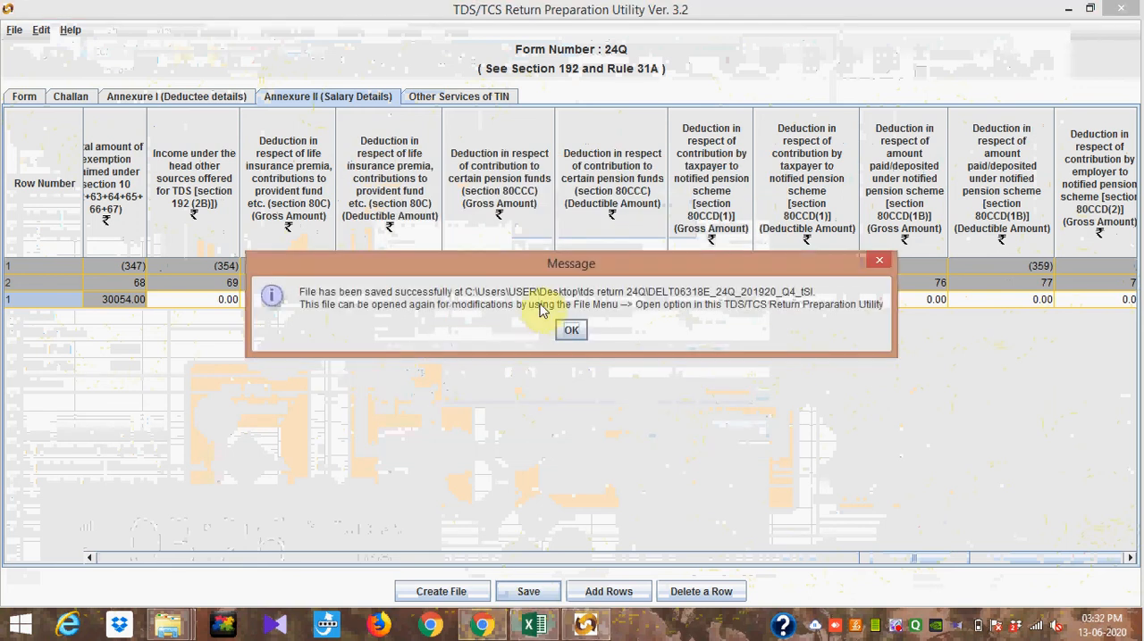
left_click(570, 332)
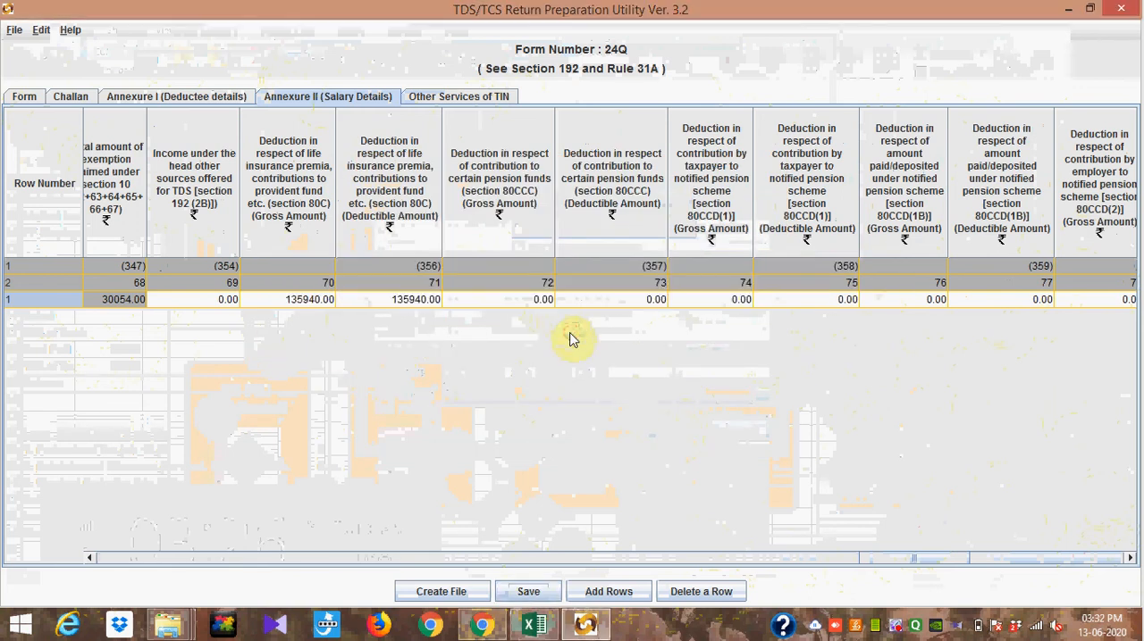
Step: Open the path form for creating the Text/FVU file, and switch to Chrome to search the web for "csi file download"
left_click(443, 596)
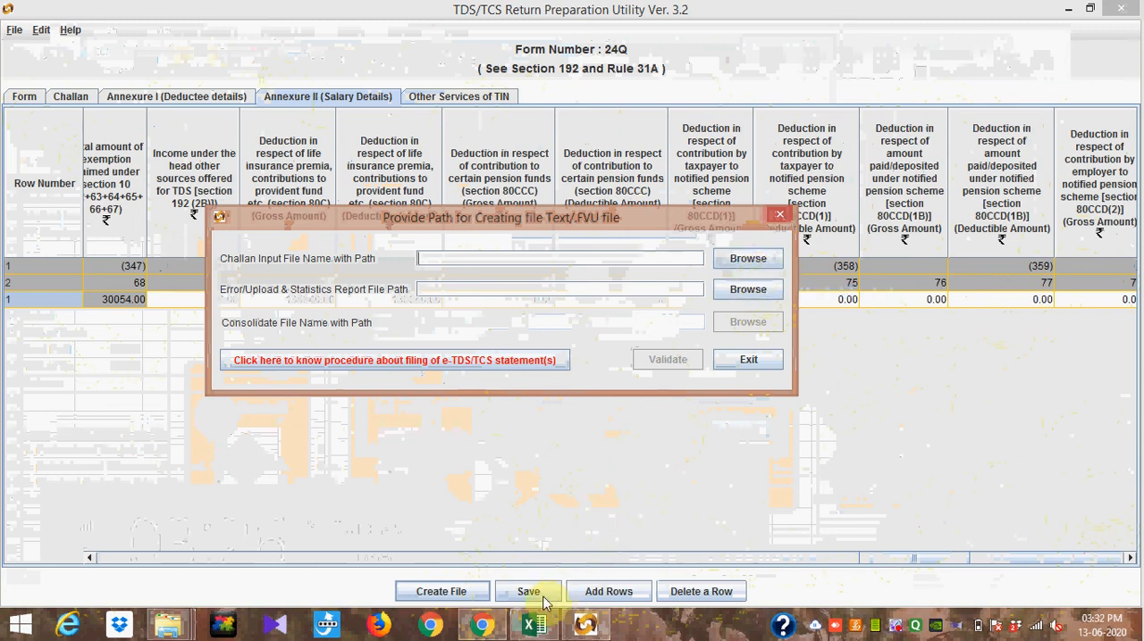
left_click(484, 630)
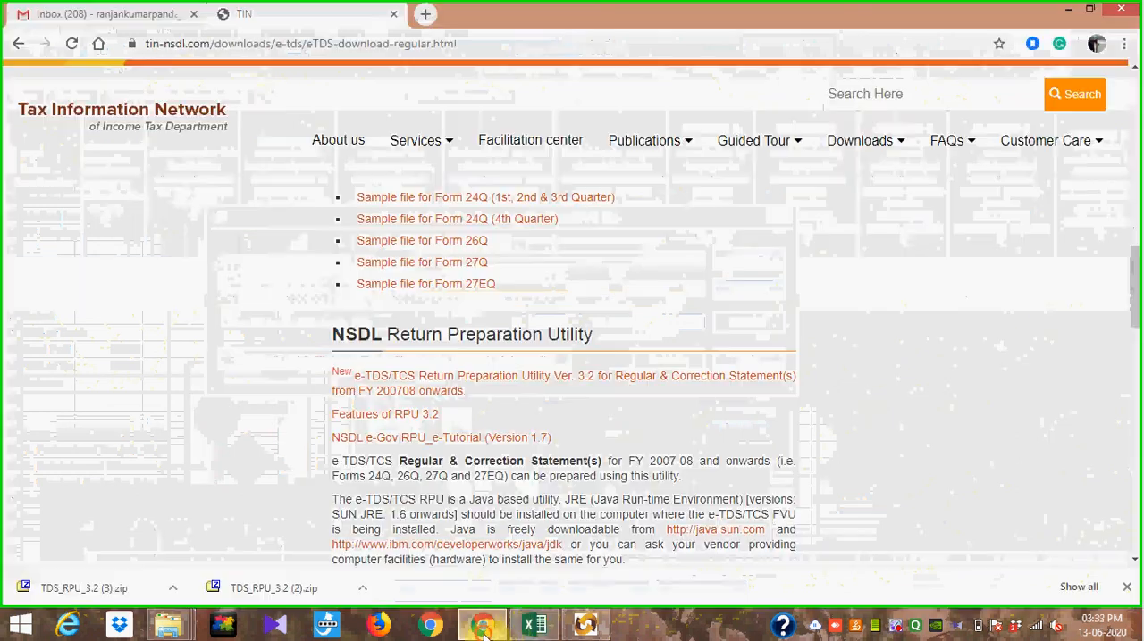
left_click(481, 50)
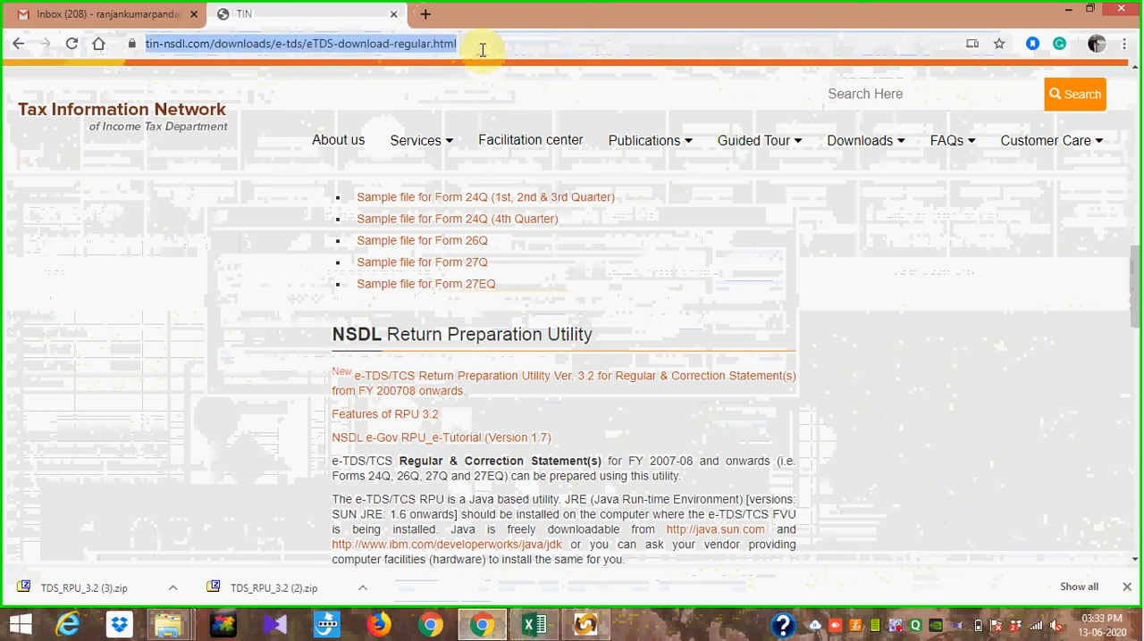
type("CSI")
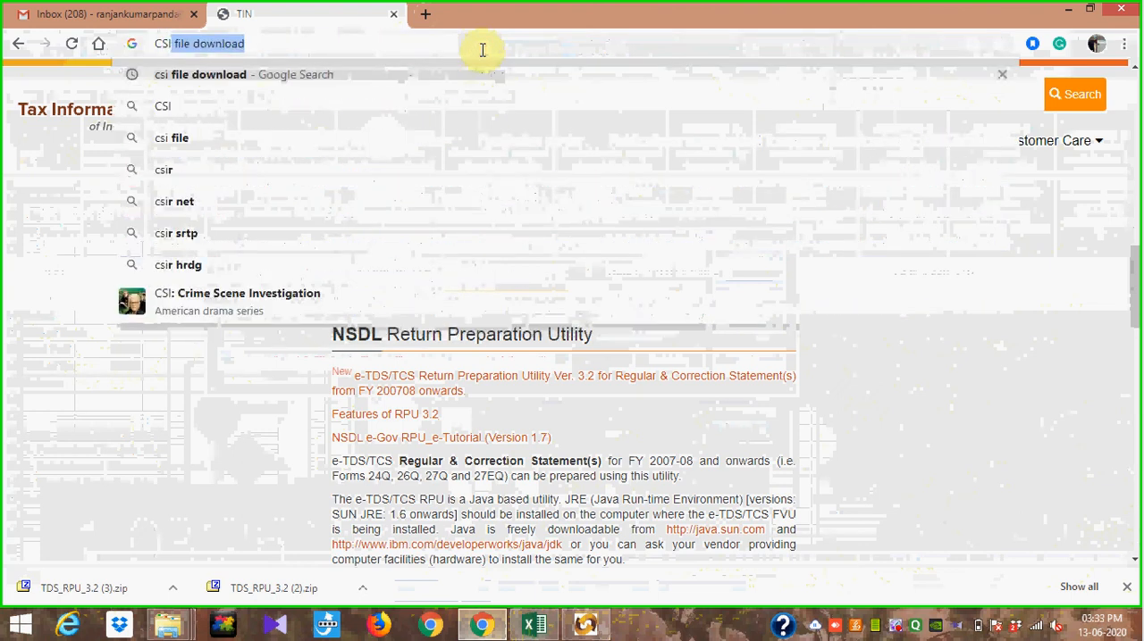
key("Return")
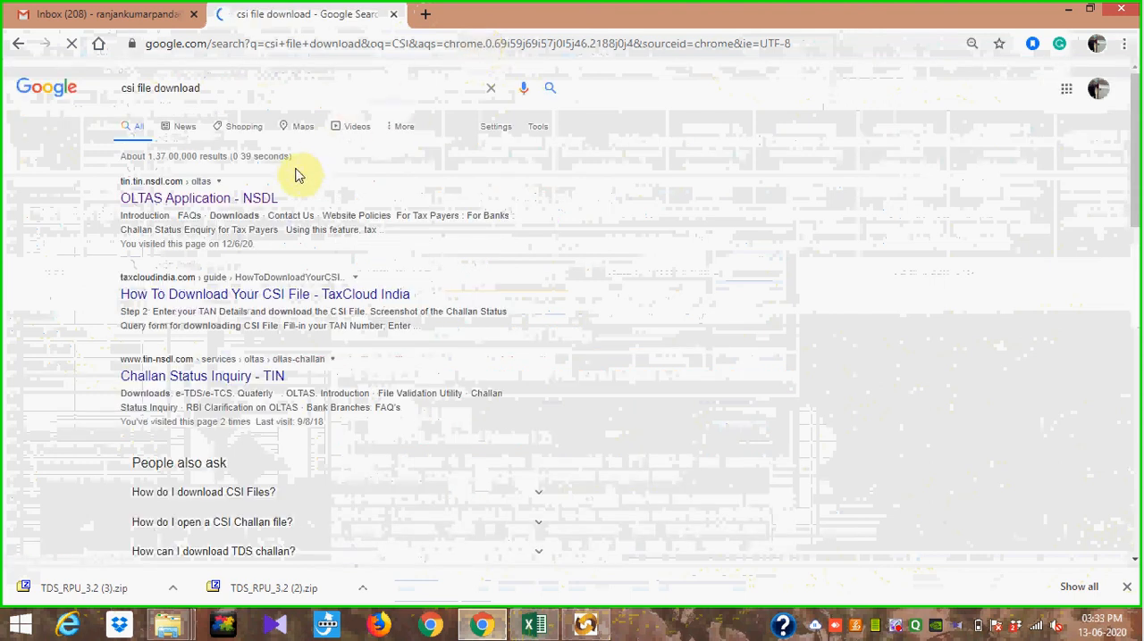
Step: Open NSDL's OLTAS Application search result and go to the TAN field of its TAN-based challan query
left_click(188, 206)
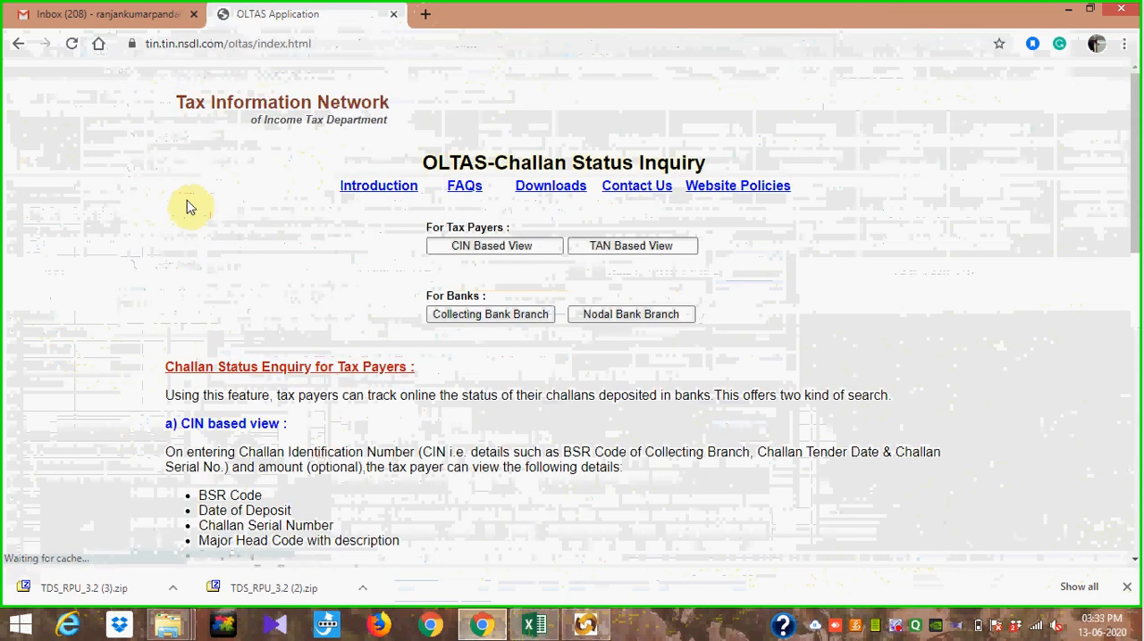
left_click(614, 247)
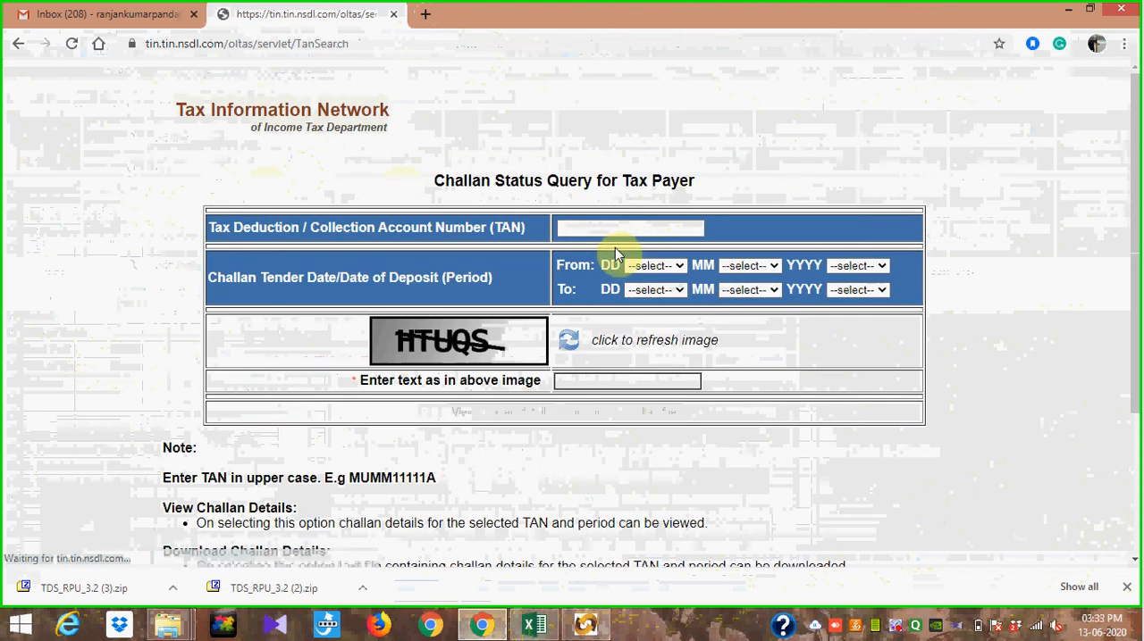
left_click(583, 226)
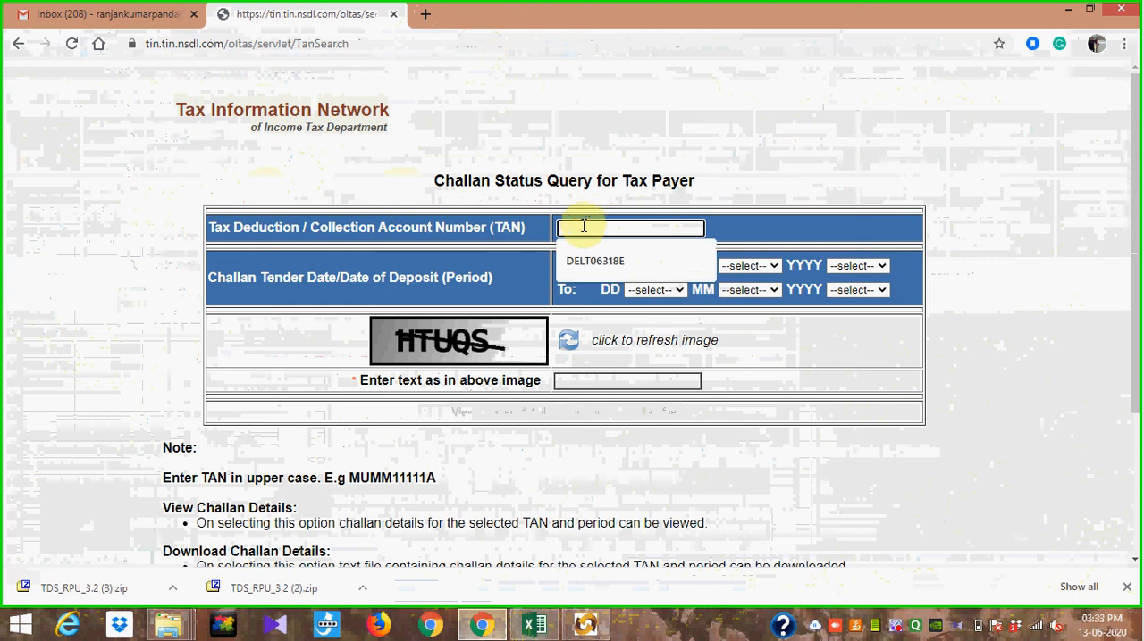
left_click(583, 226)
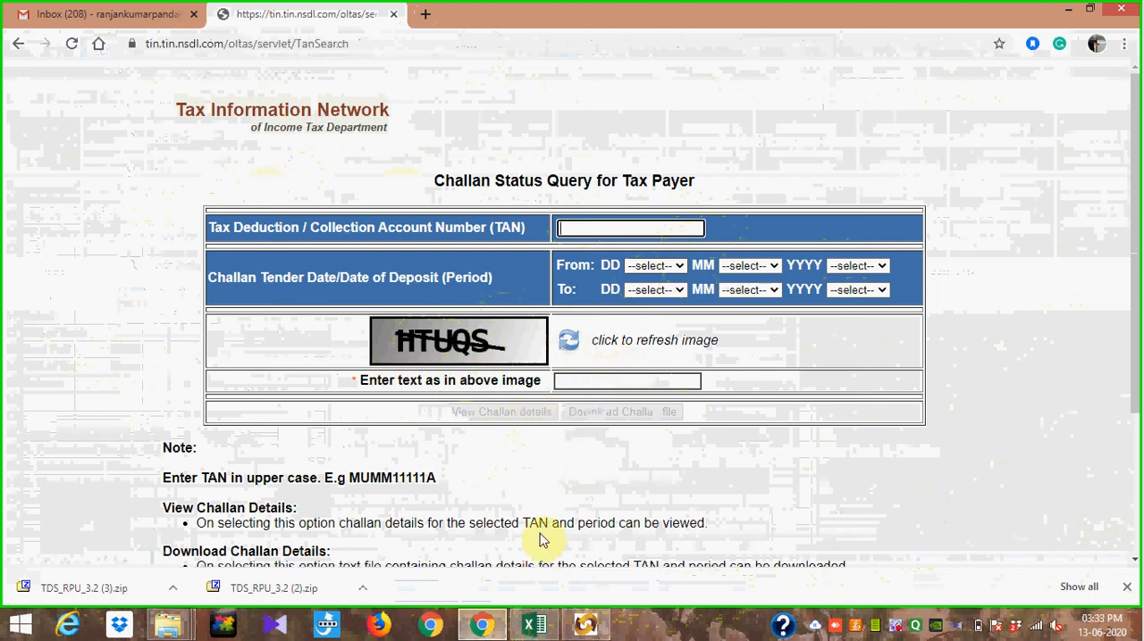
Step: Copy the deductor's TAN from the Form 24Q statement particulars in the Return Preparation Utility into the challan query in Chrome
left_click(571, 628)
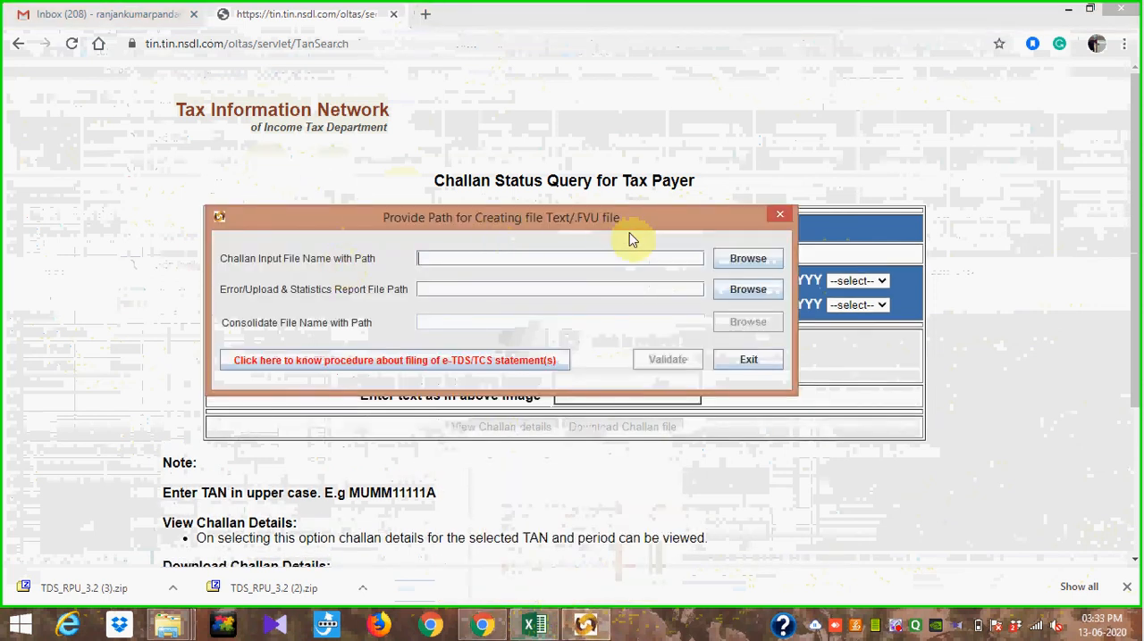
left_click(779, 216)
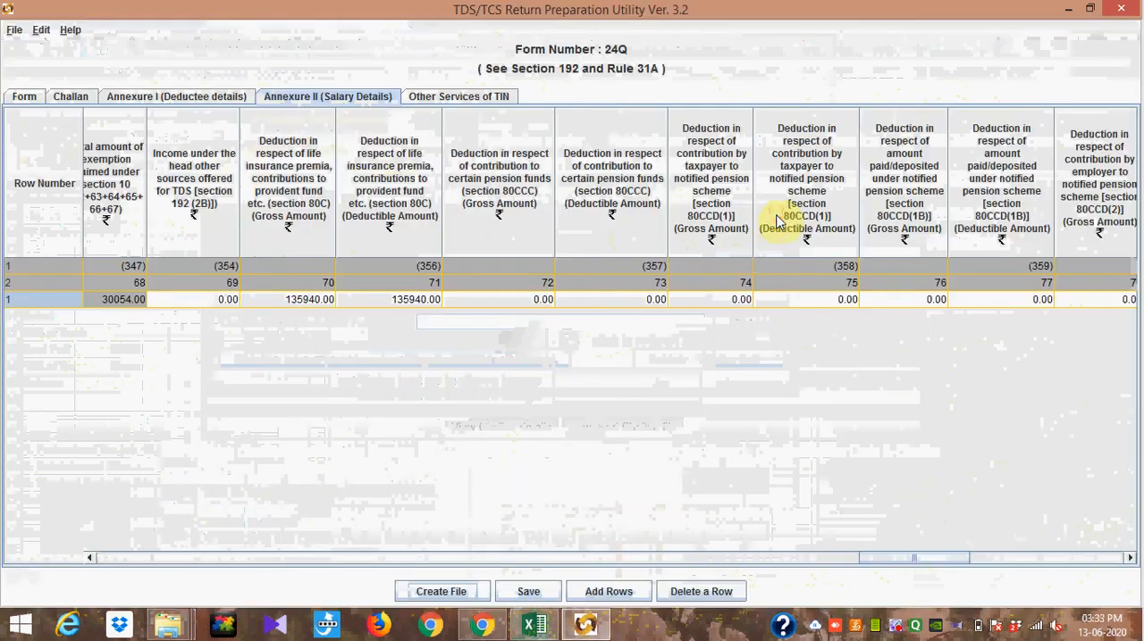
left_click(25, 96)
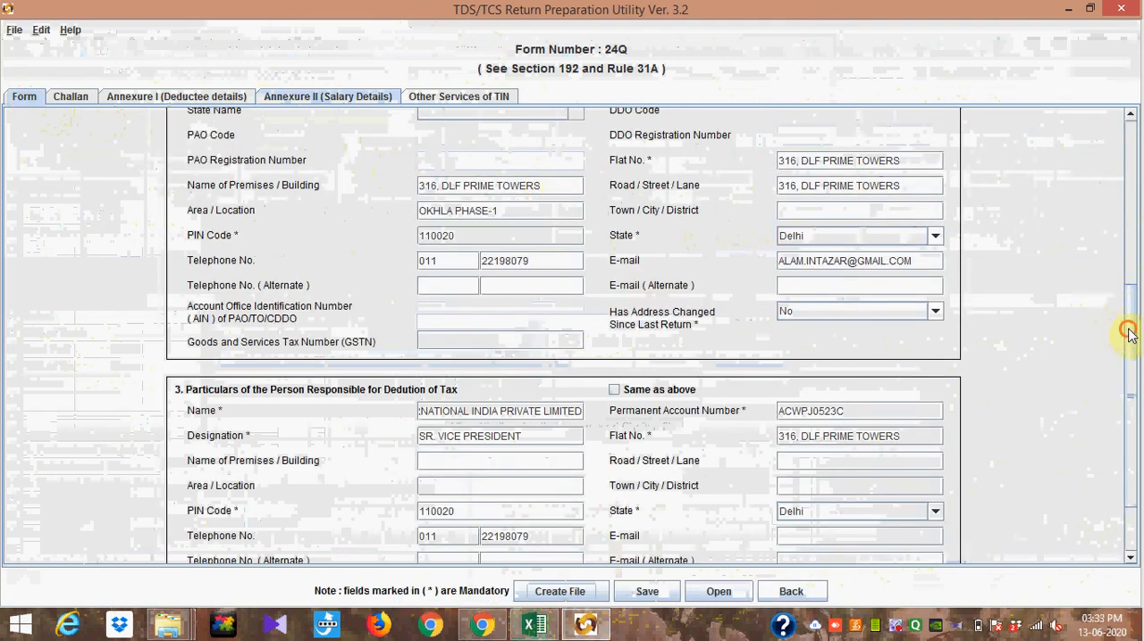
left_click_drag(1126, 326, 1105, 112)
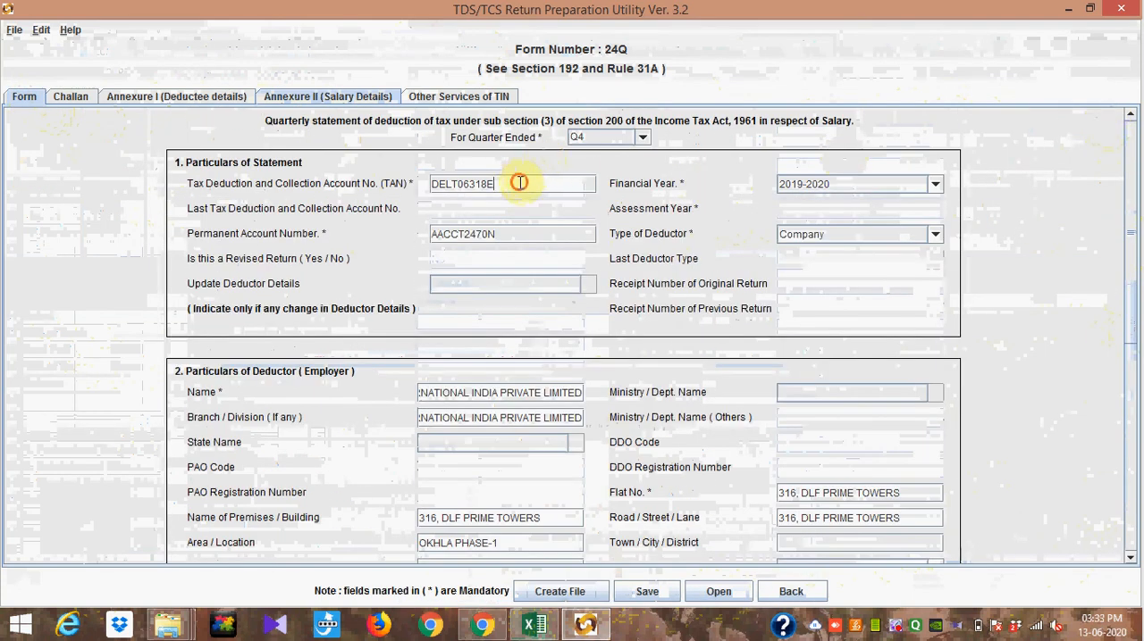
left_click_drag(520, 182, 438, 178)
key("ctrl+c")
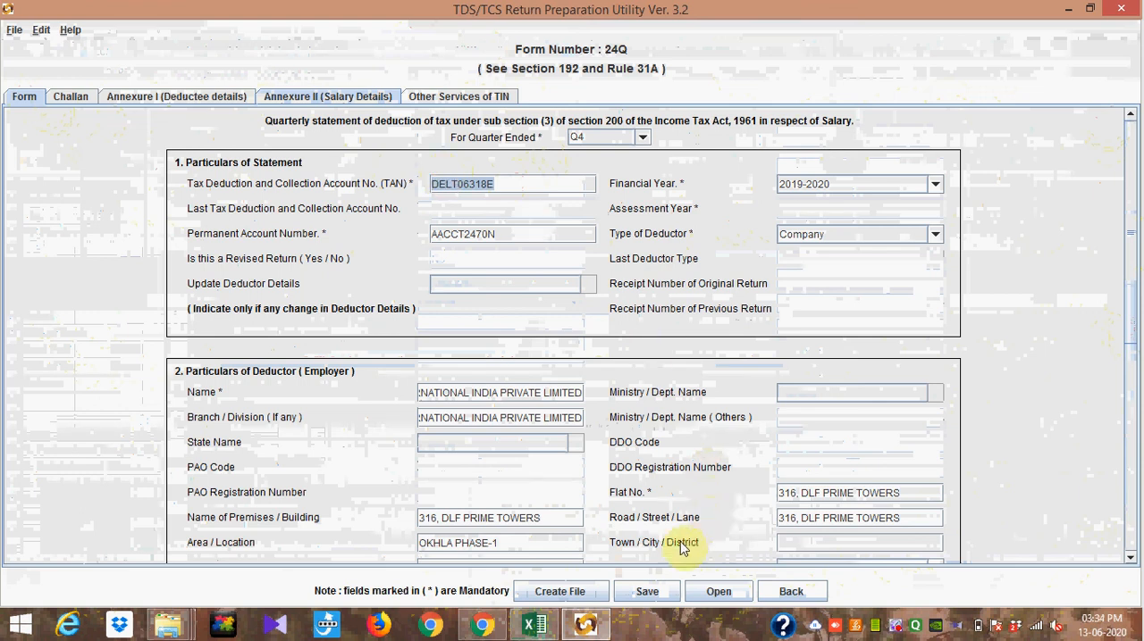
left_click(482, 624)
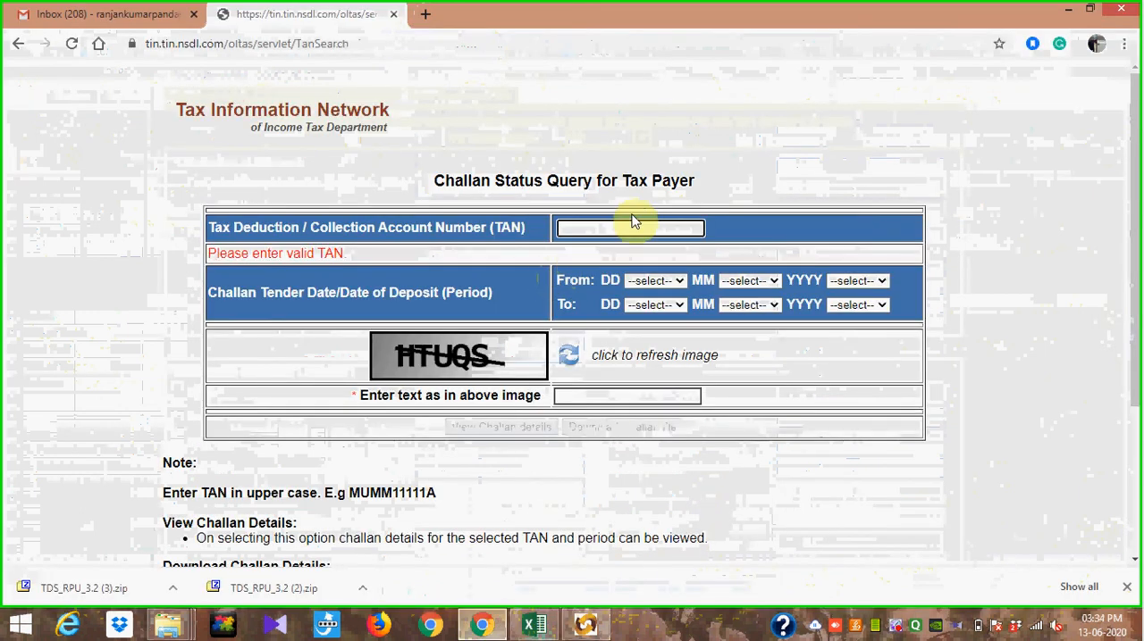
key("ctrl+v")
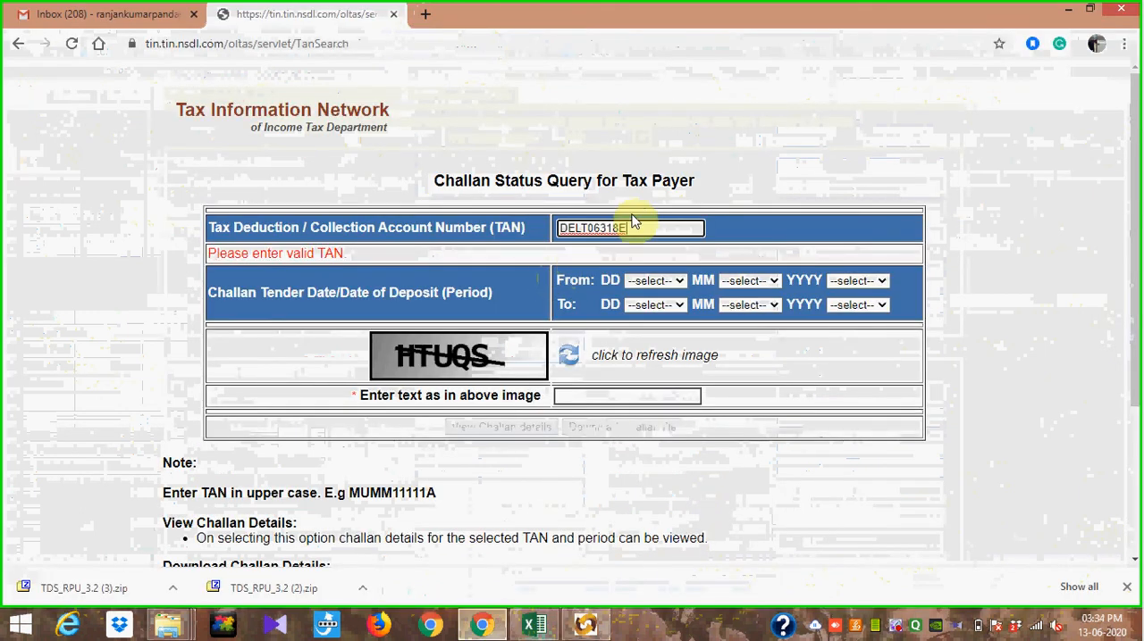
Step: Set the start of the challan deposit period to 01 APR 2019
left_click(680, 280)
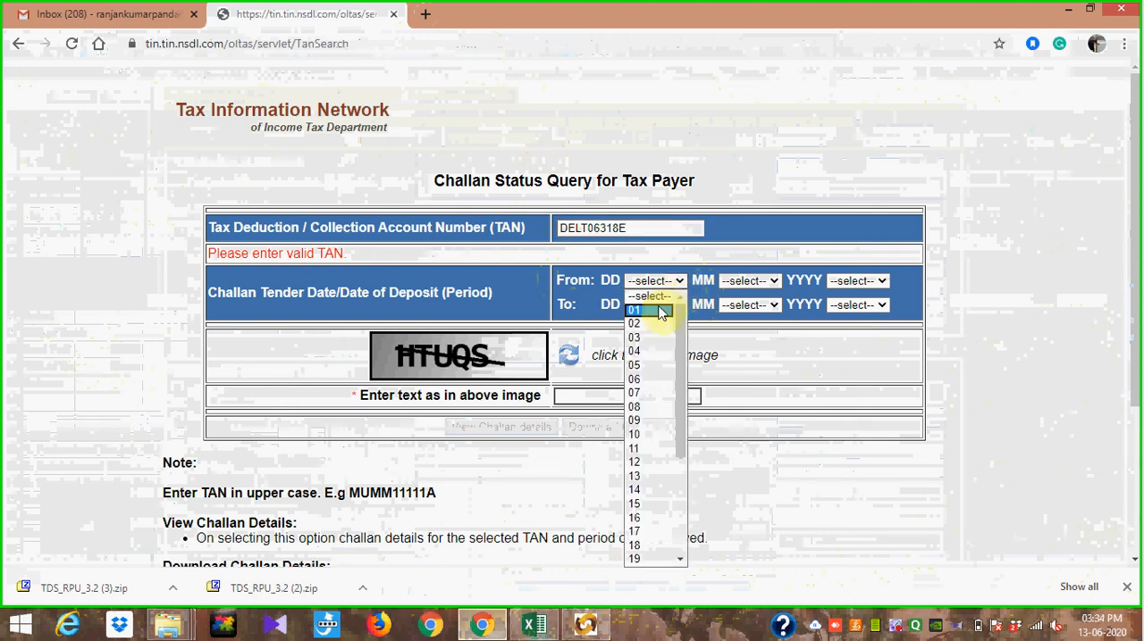
left_click(661, 312)
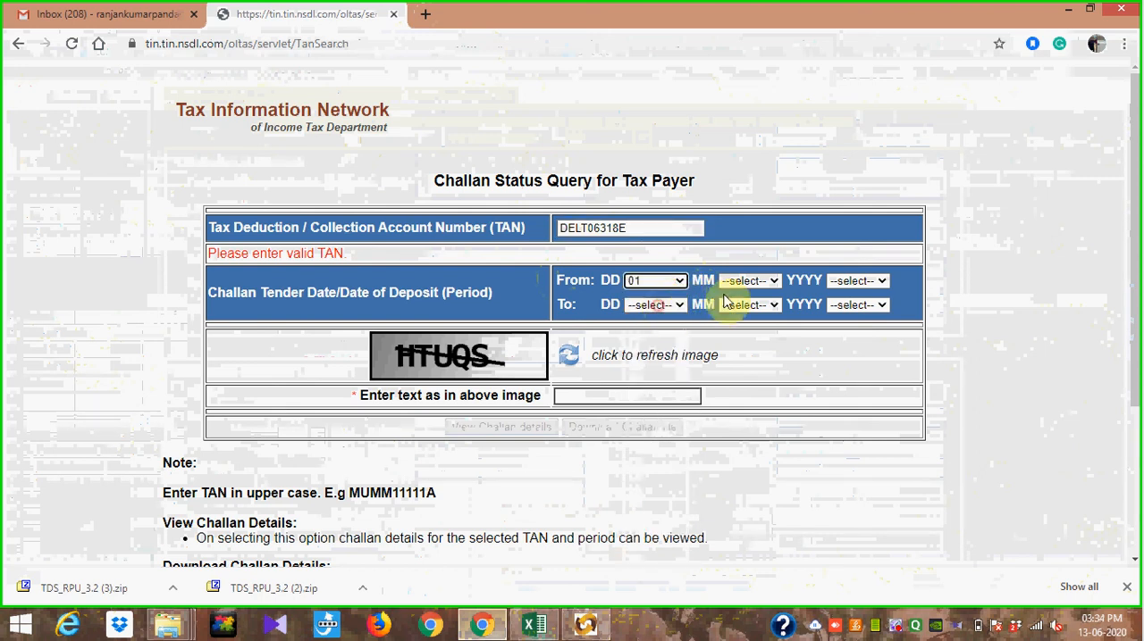
left_click(774, 282)
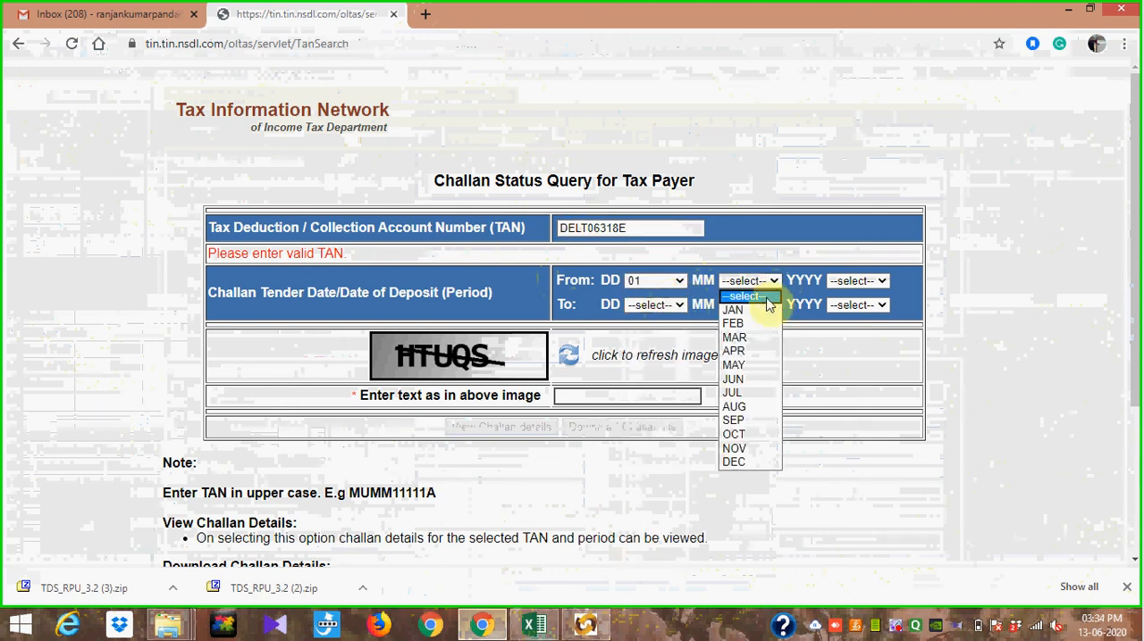
left_click(744, 355)
left_click(880, 283)
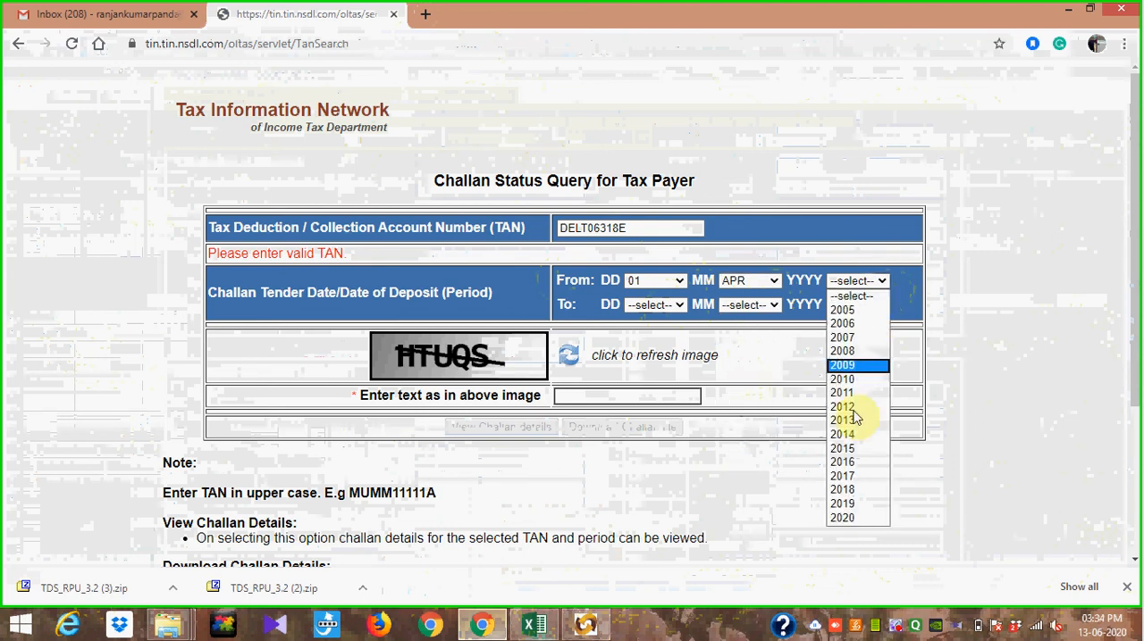
left_click(859, 506)
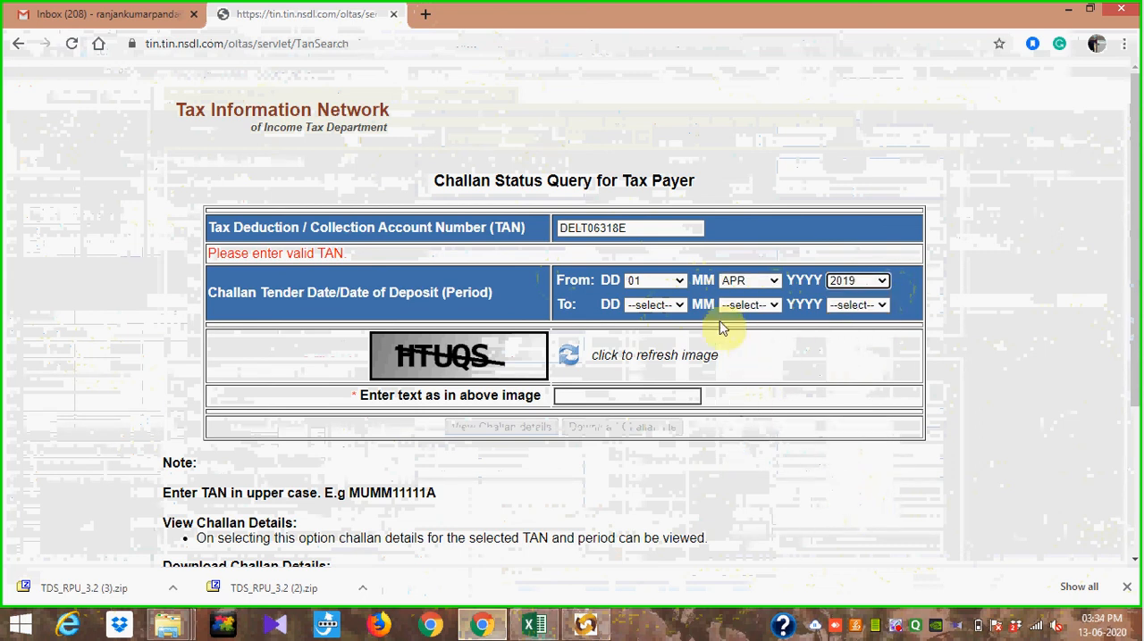
Step: Set the end of the challan deposit period to 31 MAR 2020
left_click(676, 305)
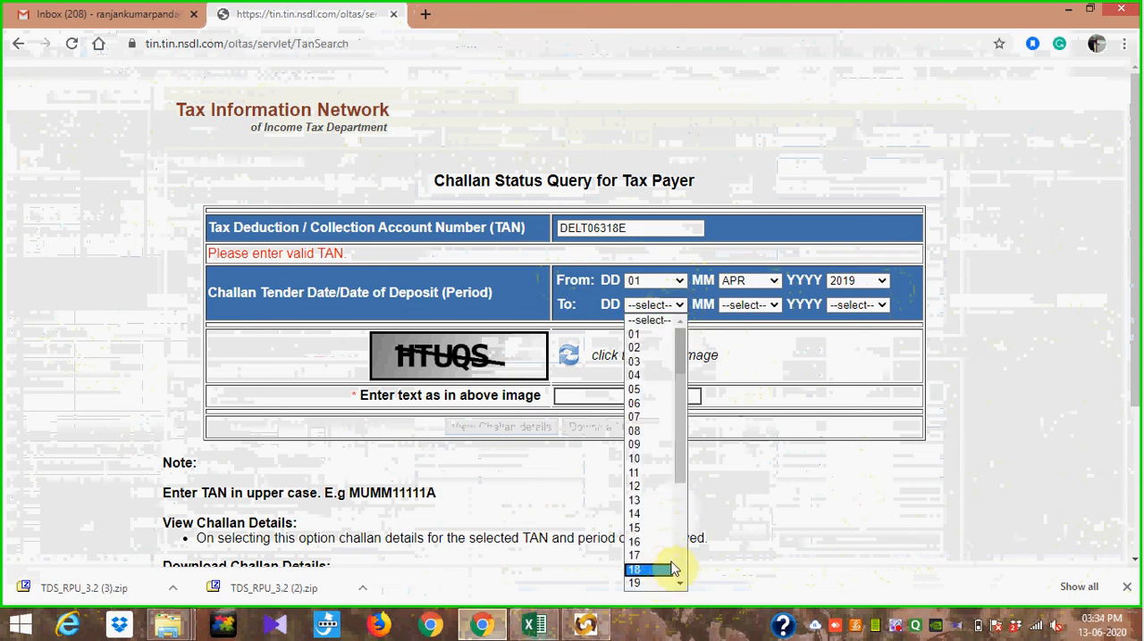
left_click_drag(685, 454, 688, 558)
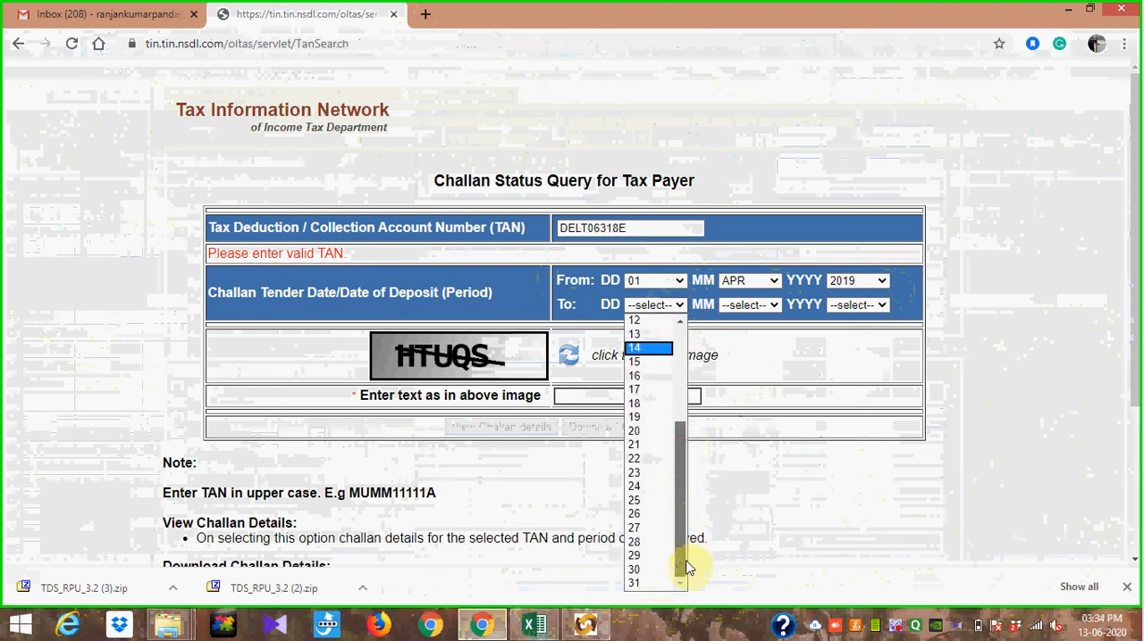
left_click(650, 583)
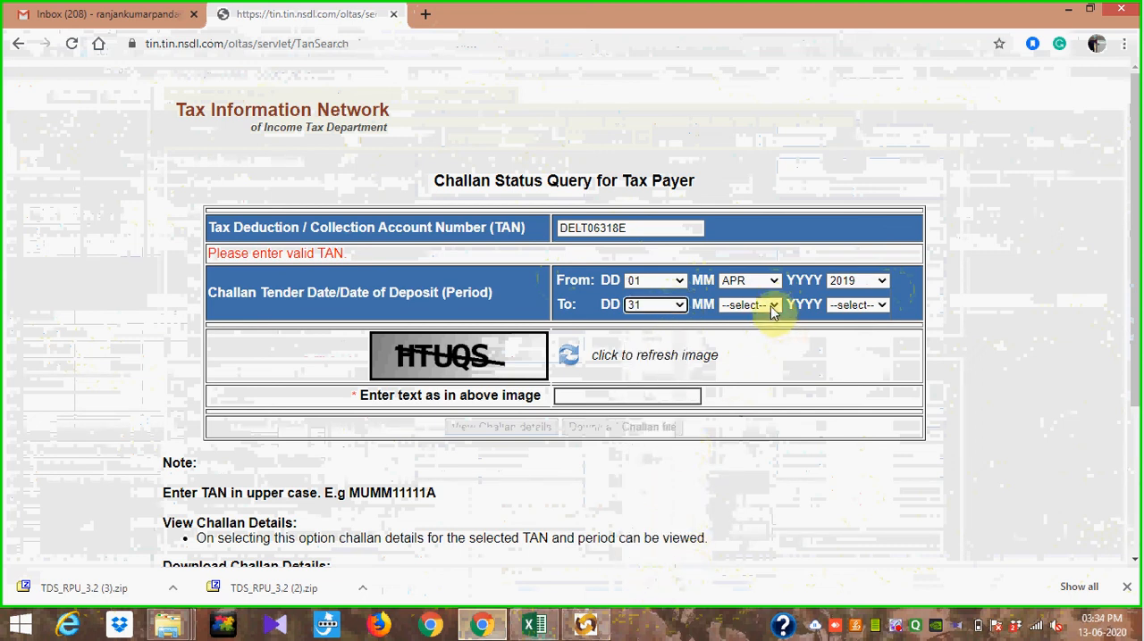
left_click(772, 306)
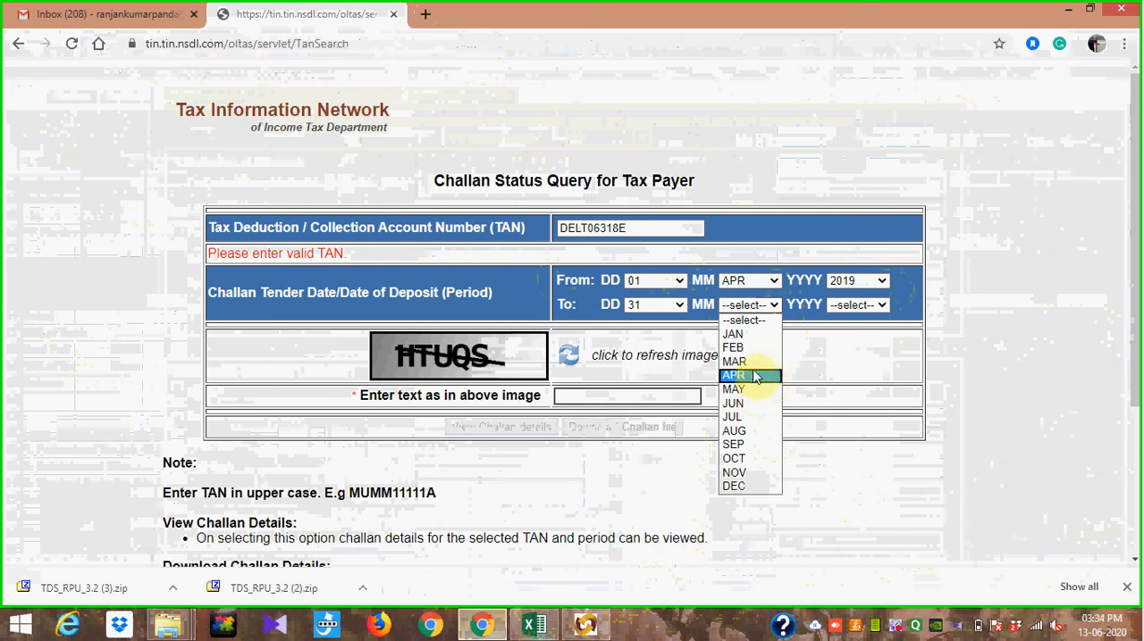
left_click(759, 362)
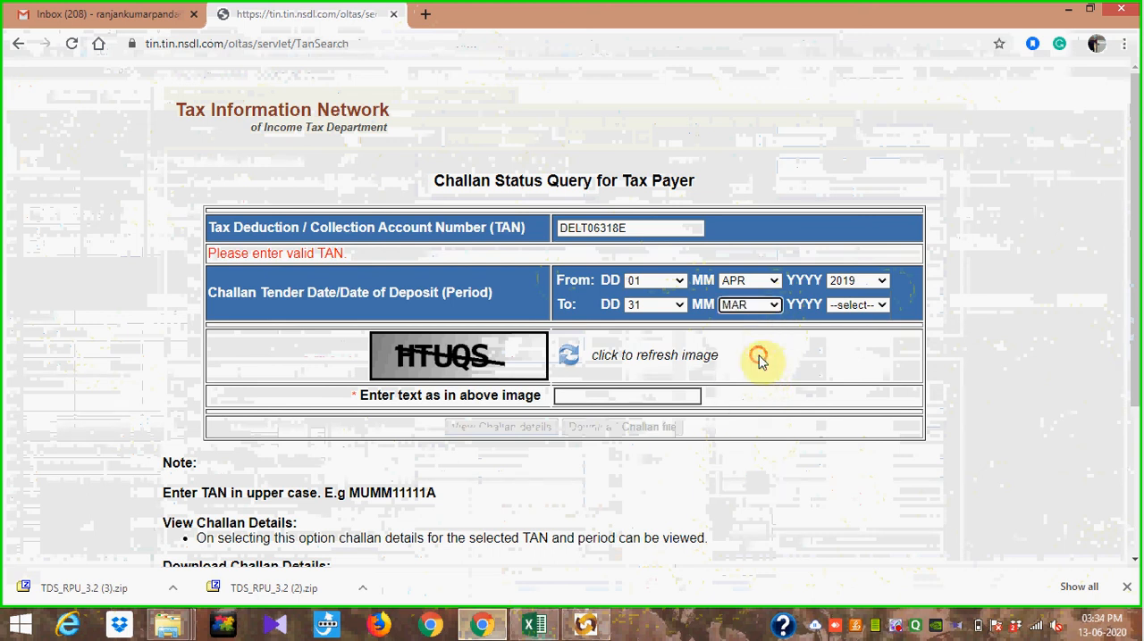
left_click(867, 311)
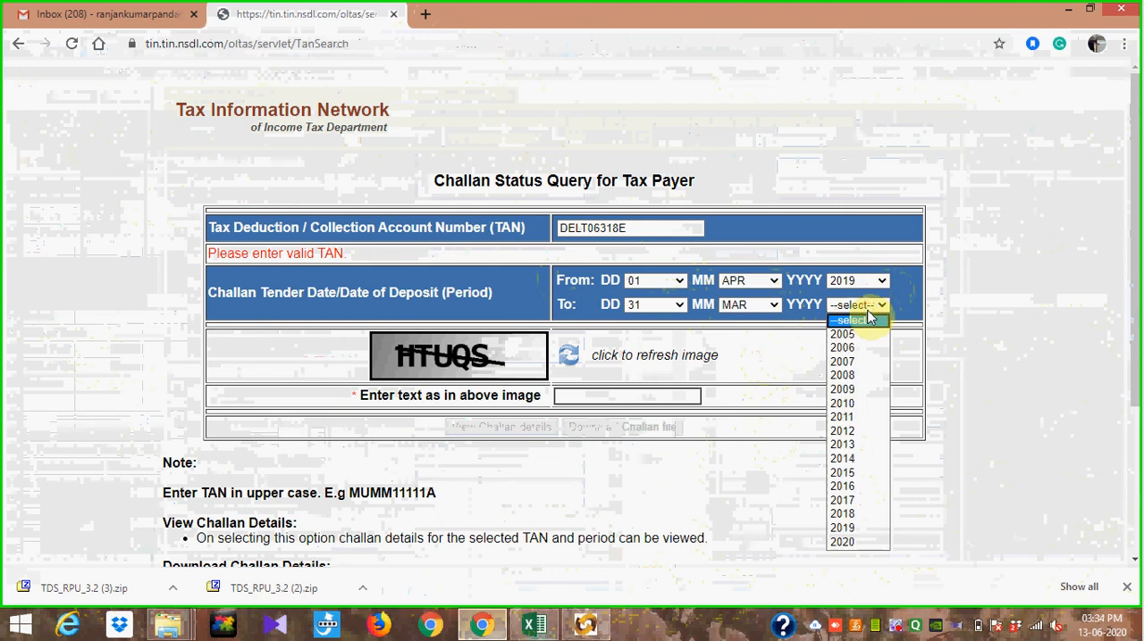
left_click(865, 543)
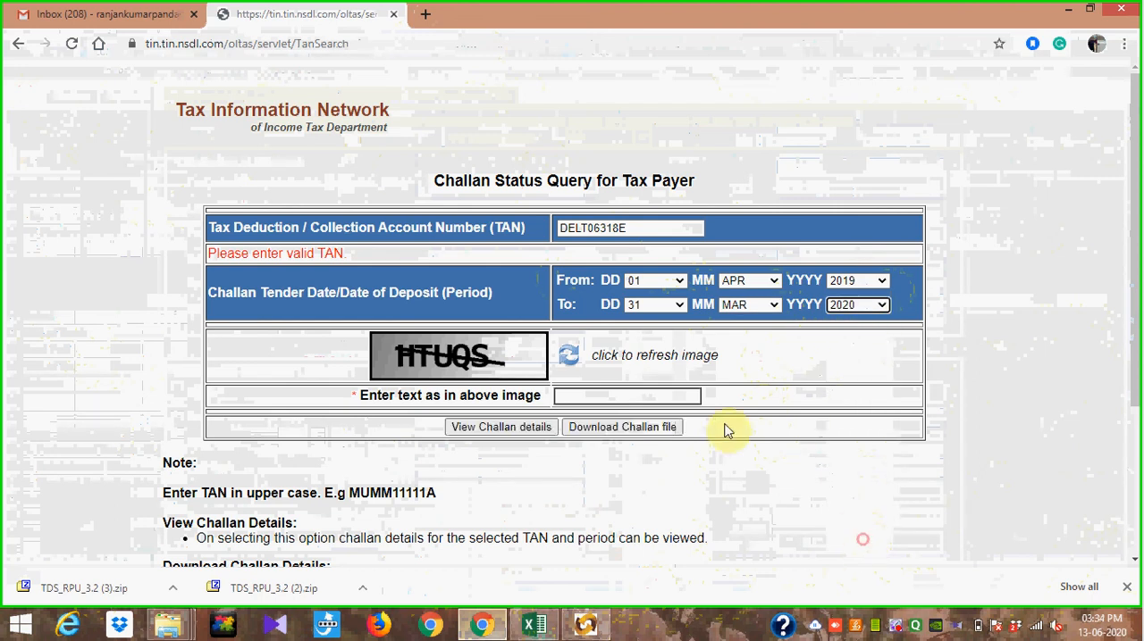
Step: Enter the captcha text, view the challan details for the period, and download the challan file from the end of the list
left_click(607, 394)
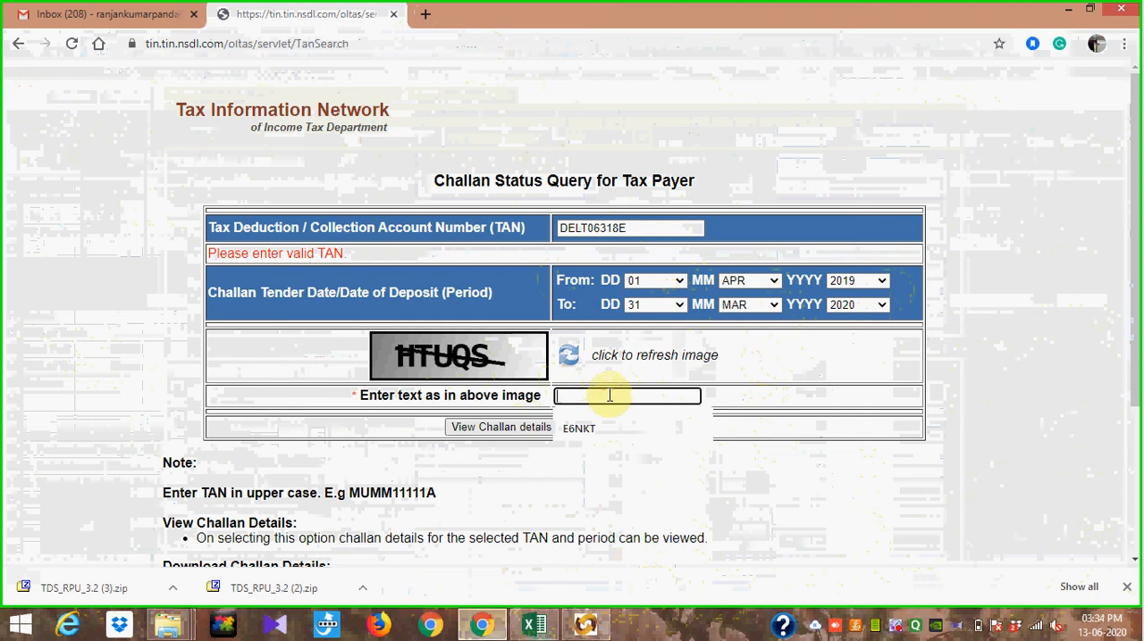
type("HTUQS")
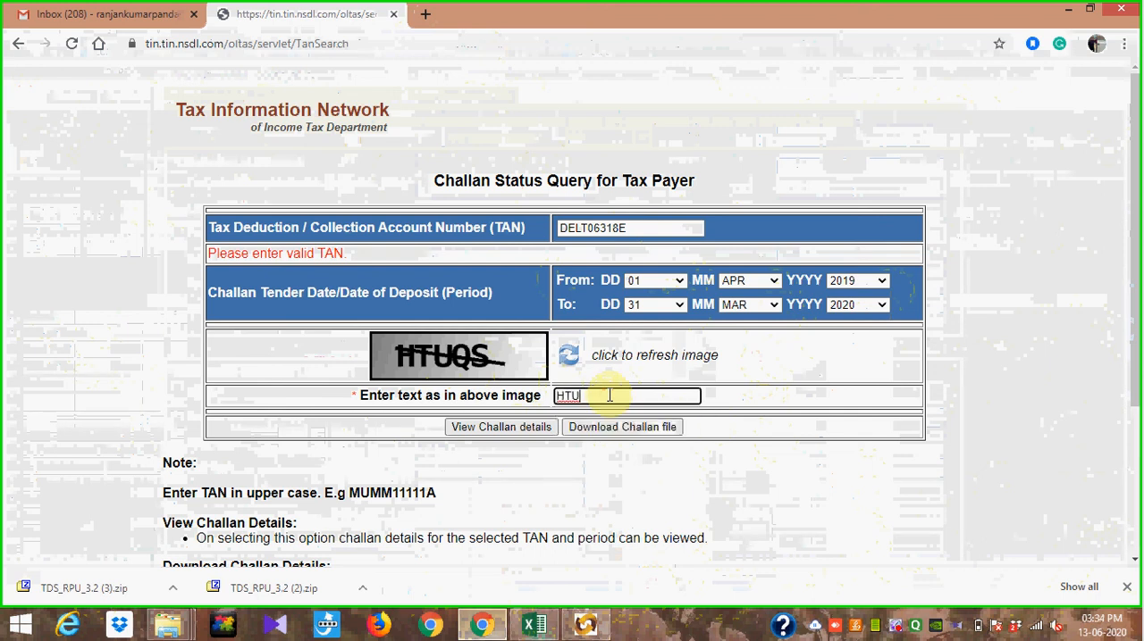
left_click(511, 429)
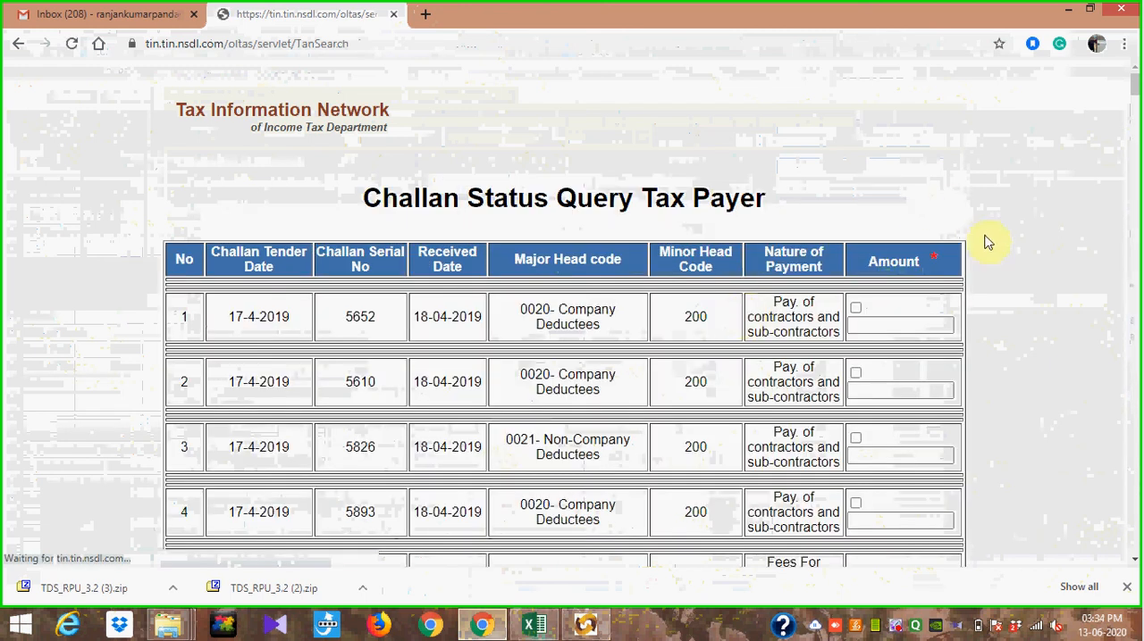
left_click_drag(1135, 85, 1136, 587)
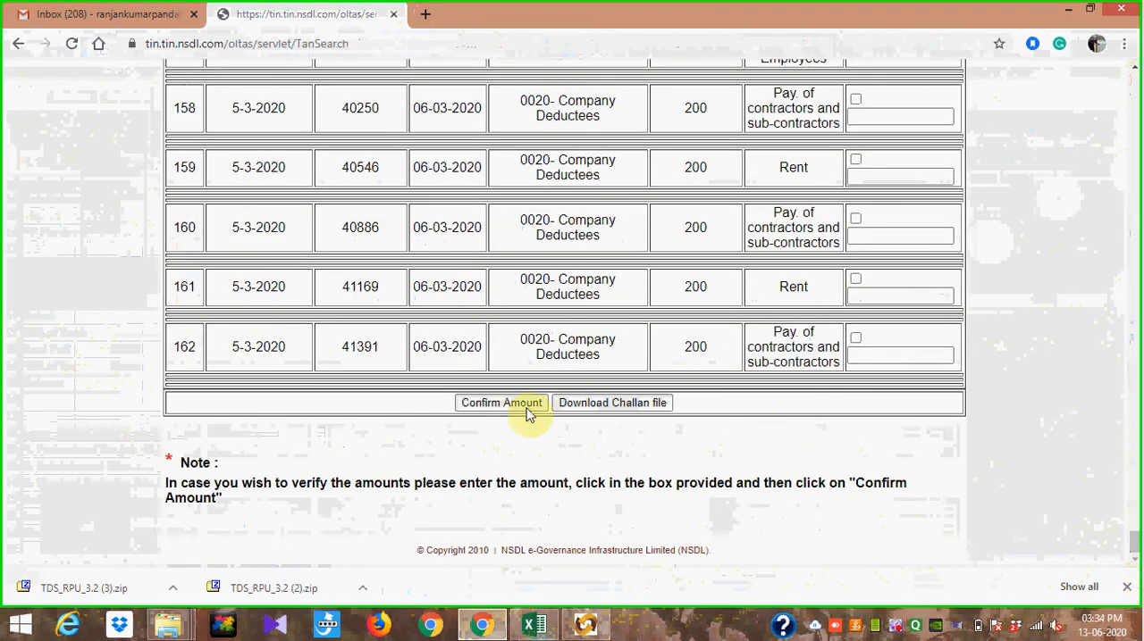
left_click(621, 404)
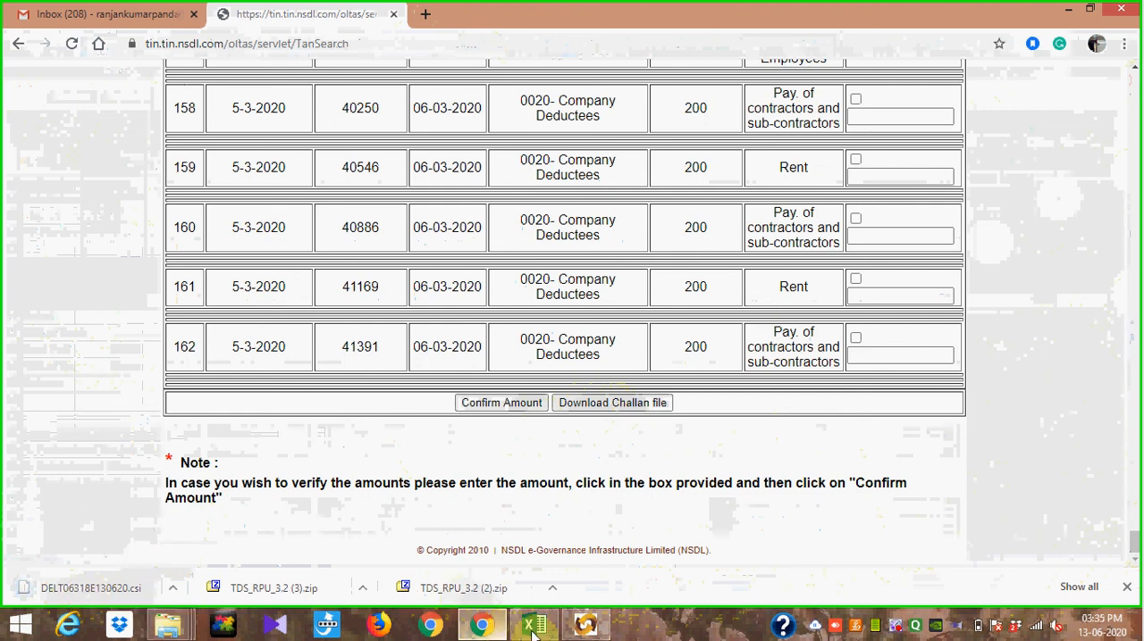
Step: Switch to the Return Preparation Utility, start creating the file, and choose the CSI file in "tds return 24Q" as challan input
left_click(583, 625)
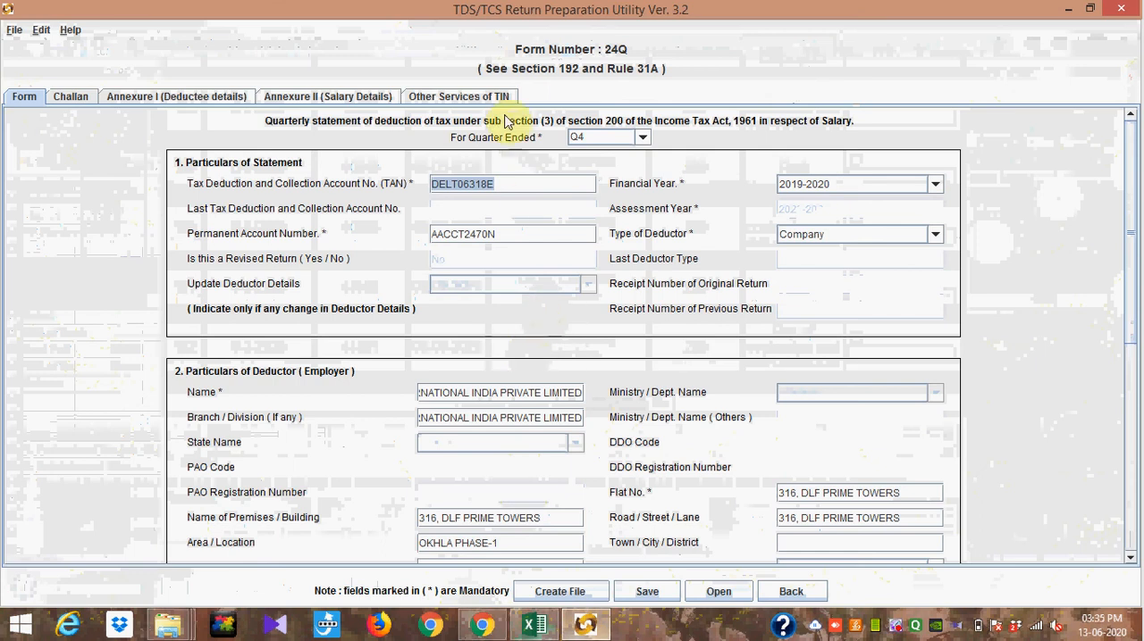
left_click(561, 593)
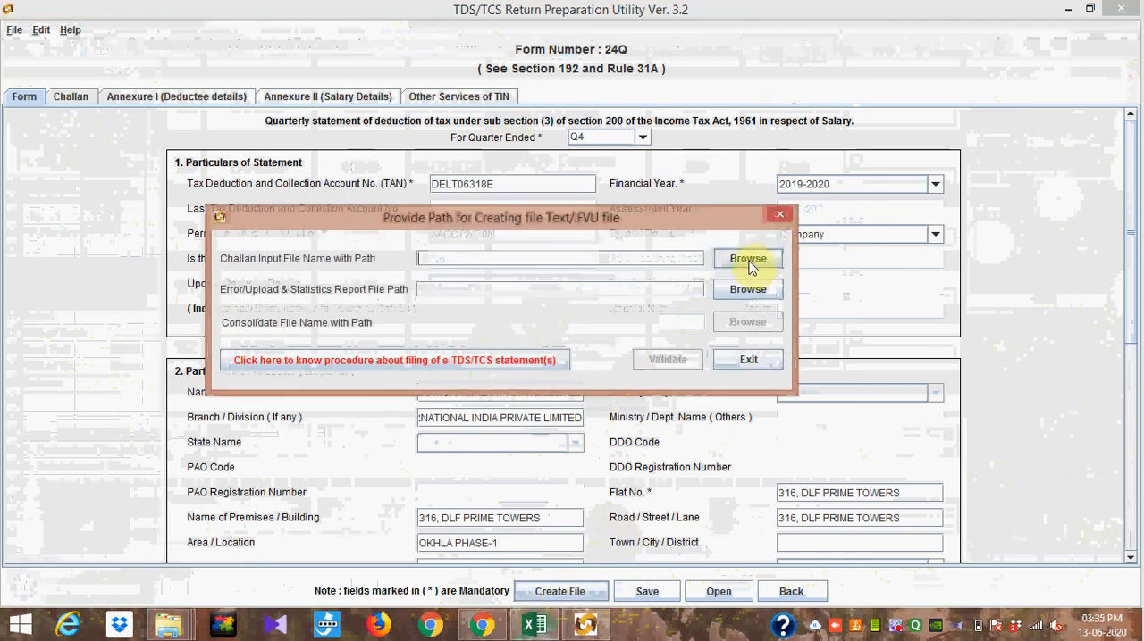
left_click(750, 266)
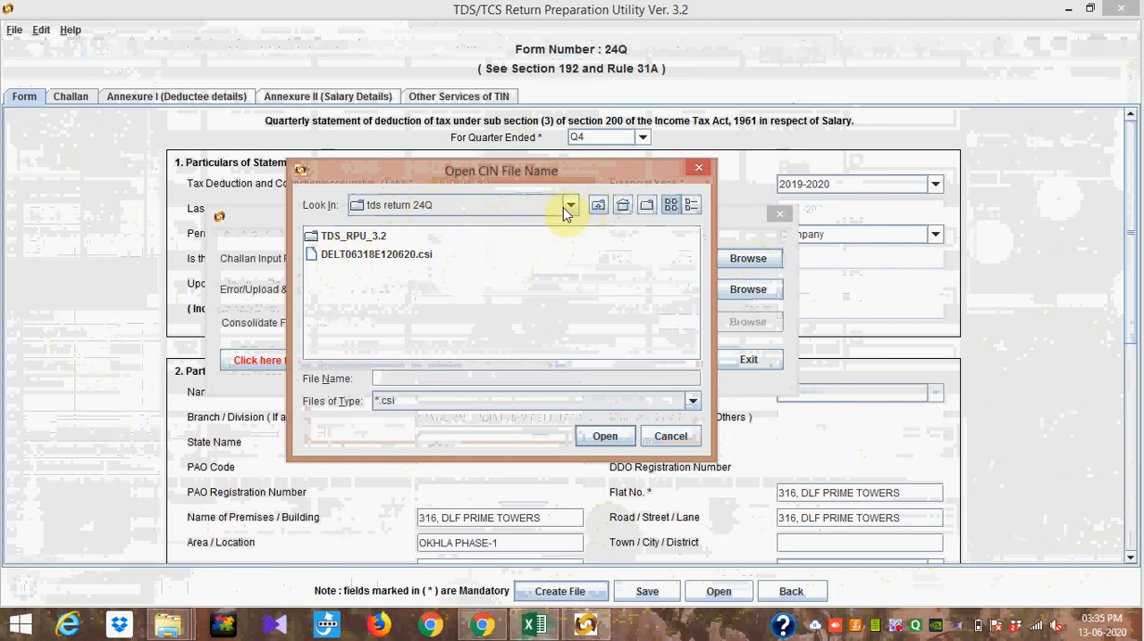
left_click(417, 258)
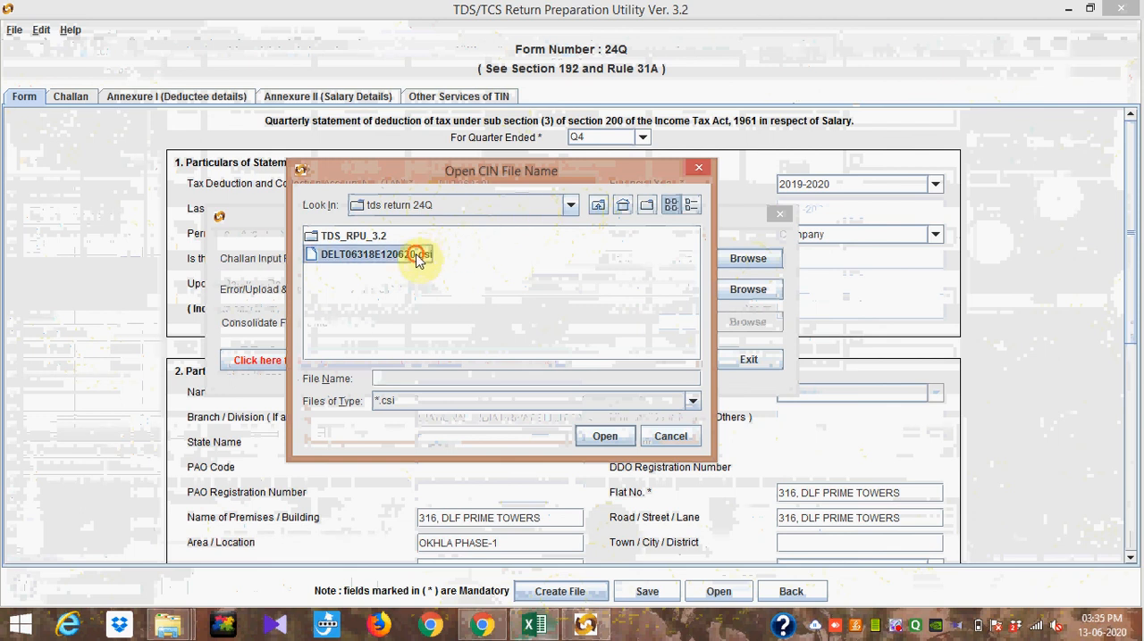
left_click(605, 435)
Step: Set the error/upload and statistics report path to 24QRQ4 in the Desktop folder "tds return 24Q"
left_click(748, 290)
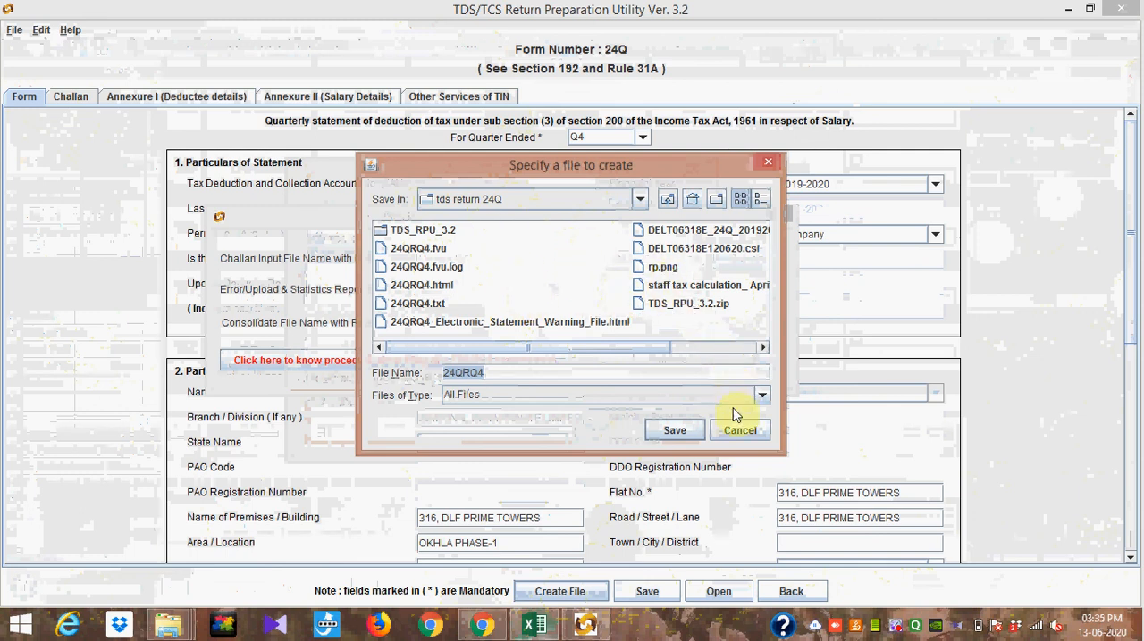
left_click(640, 199)
scroll(640, 261, "up", 6)
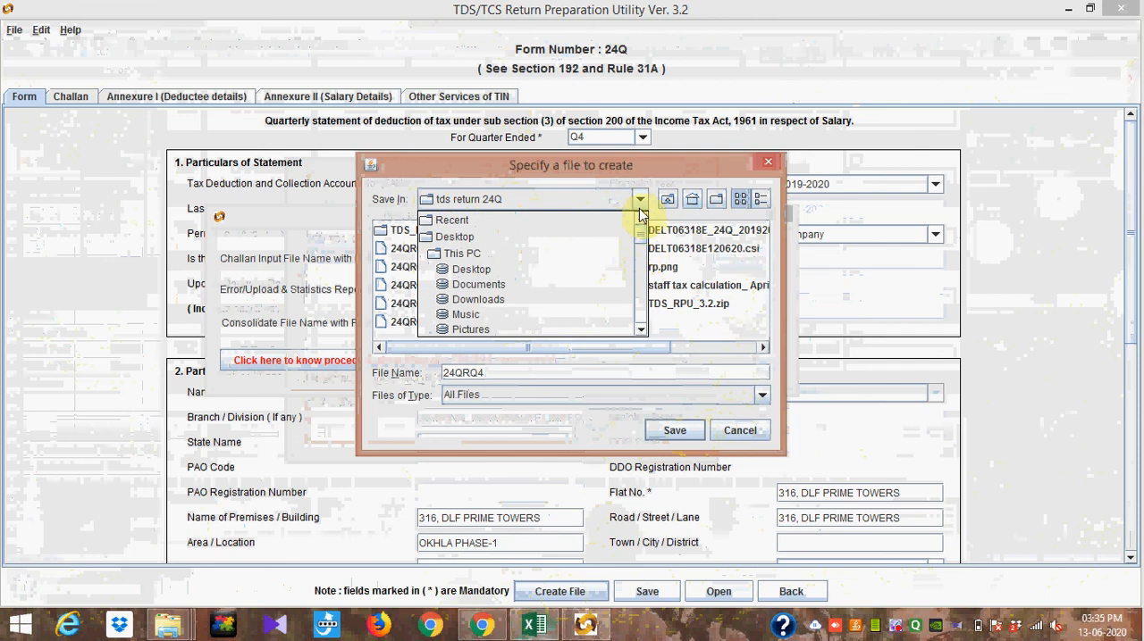
left_click(536, 238)
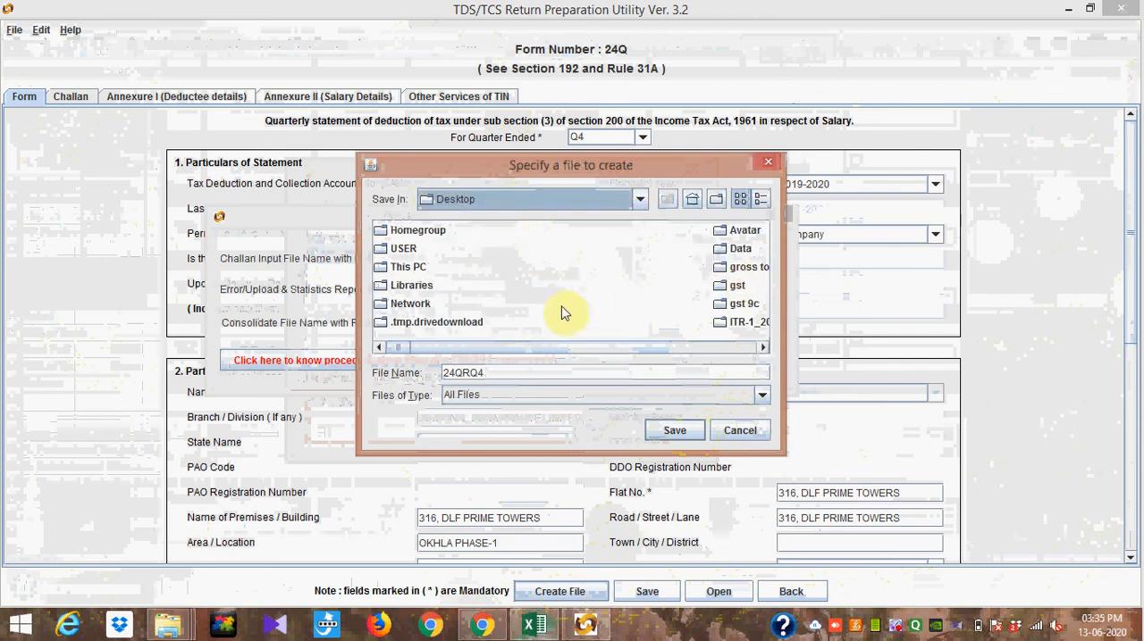
left_click(761, 348)
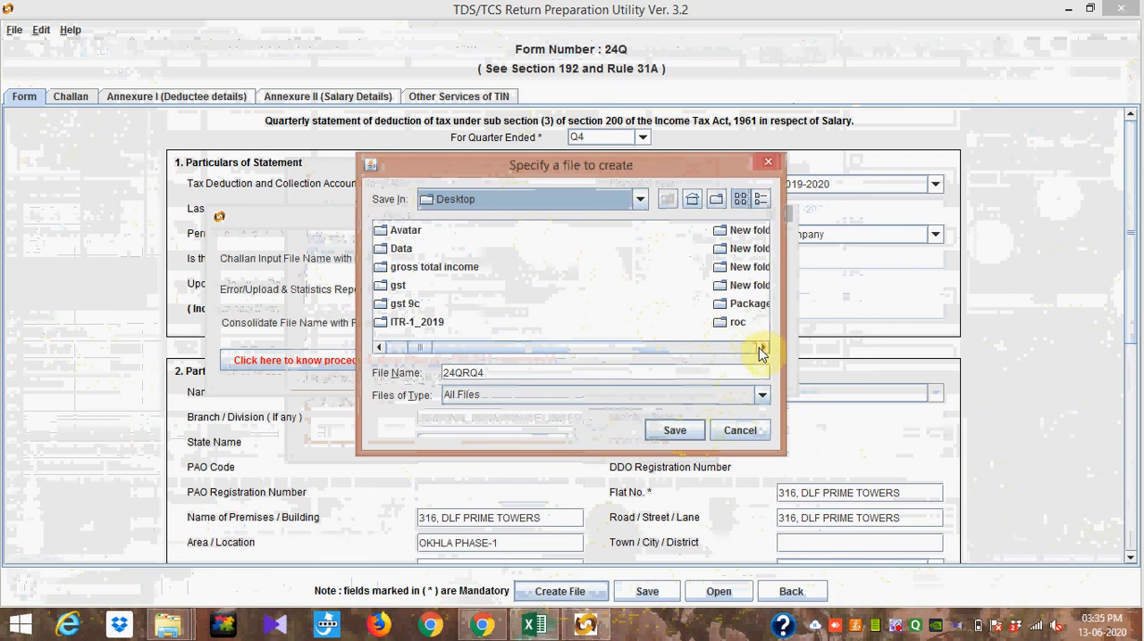
left_click(760, 348)
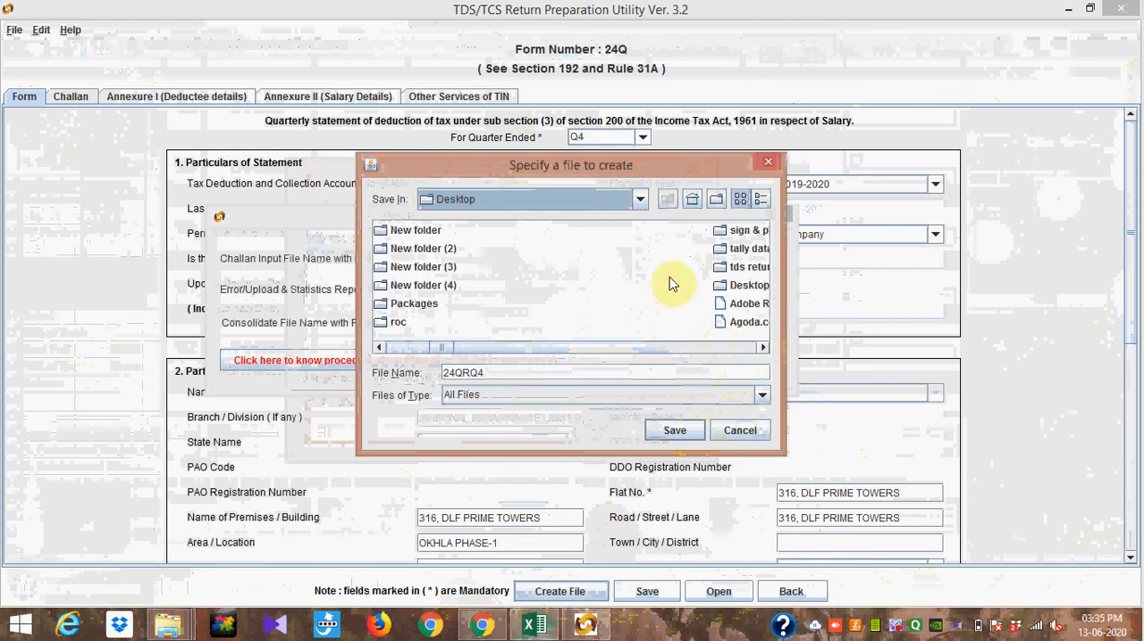
left_click(761, 347)
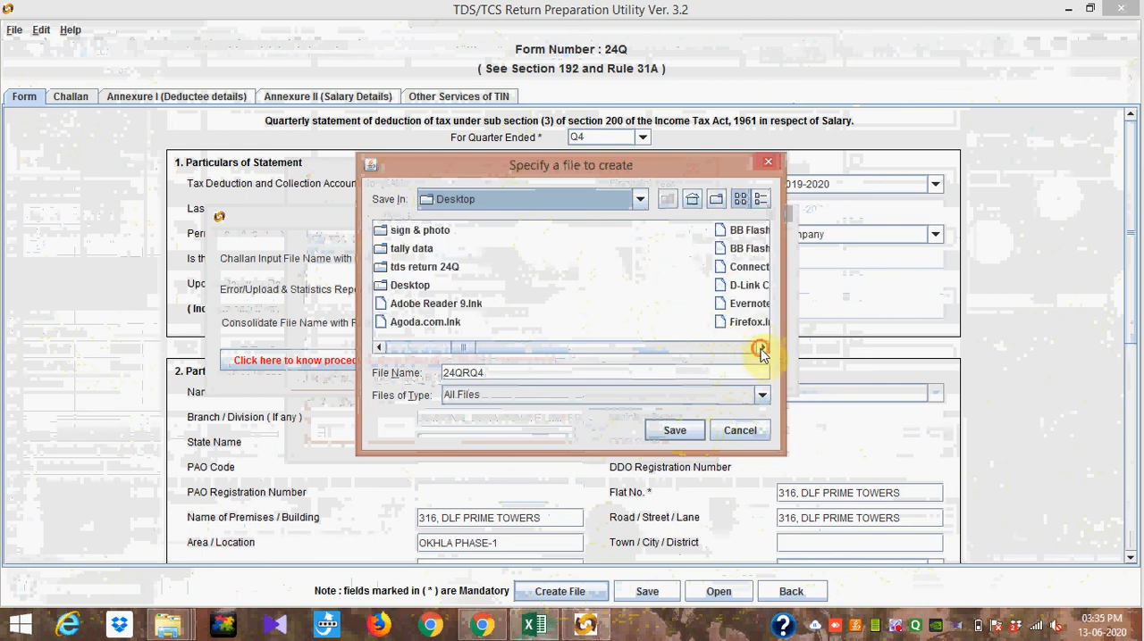
double_click(442, 266)
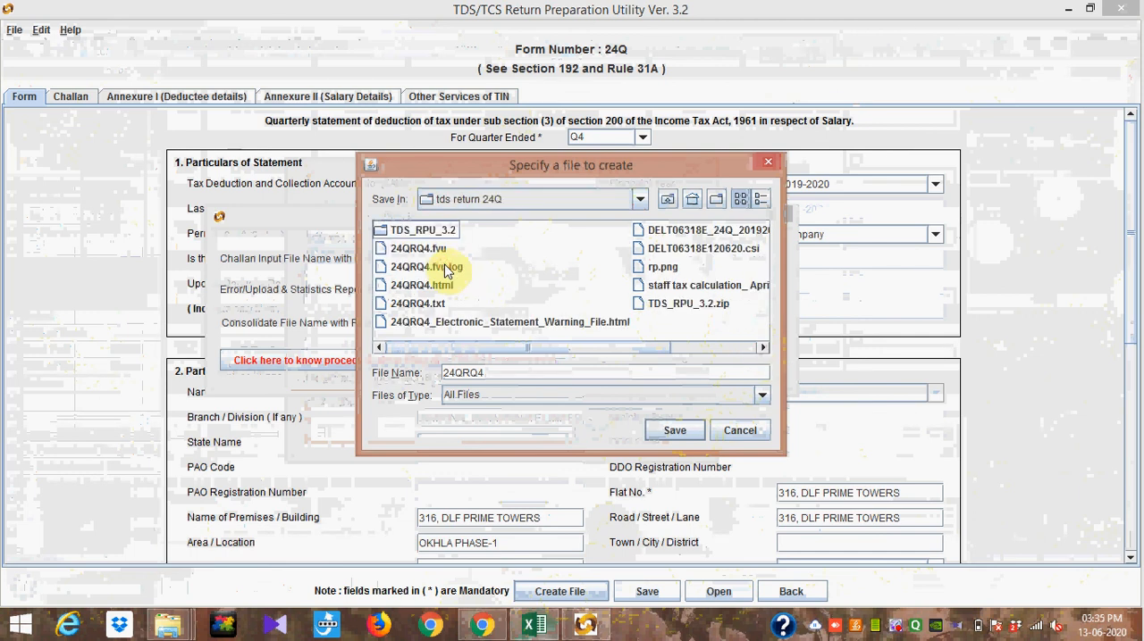
left_click(676, 431)
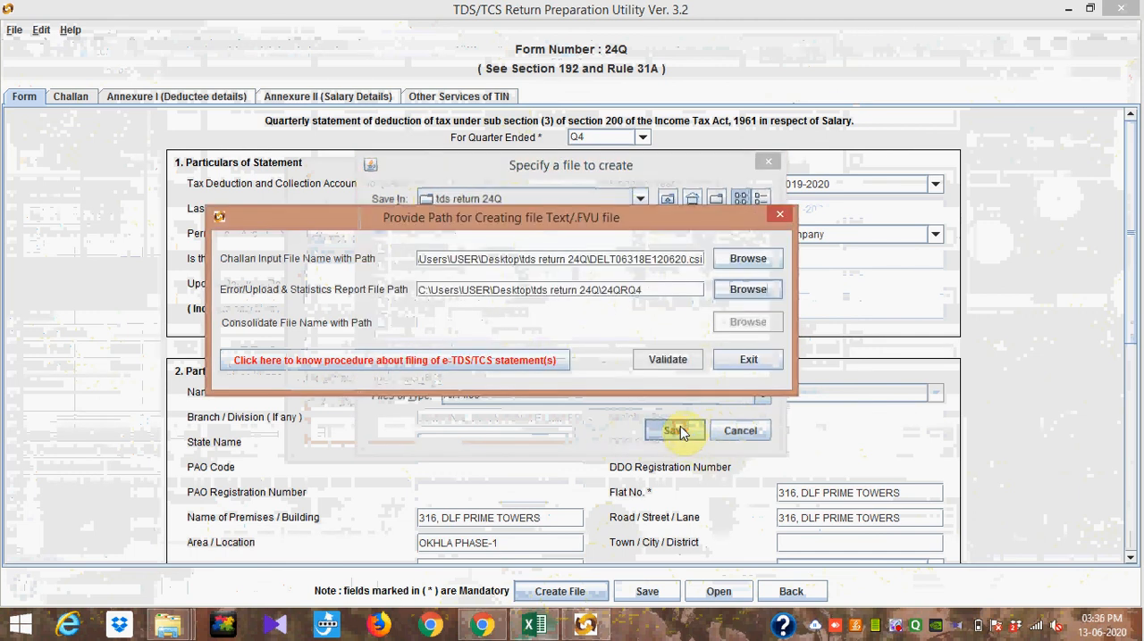
Step: Validate the Form 24Q return to generate the FVU file, and dismiss the resulting messages
left_click(672, 363)
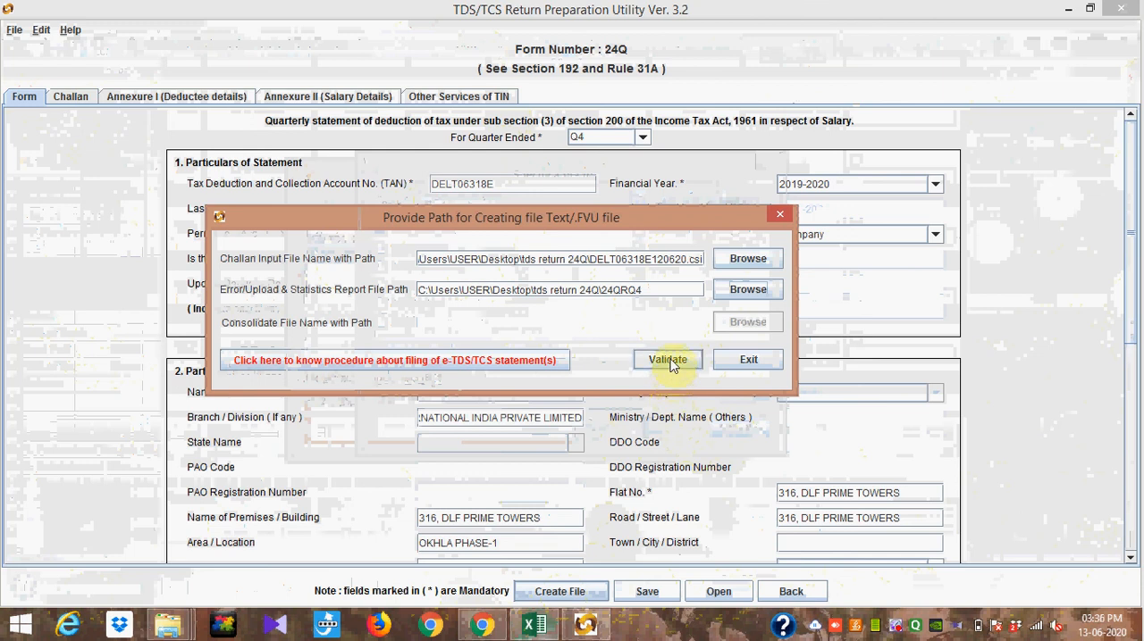
left_click(671, 363)
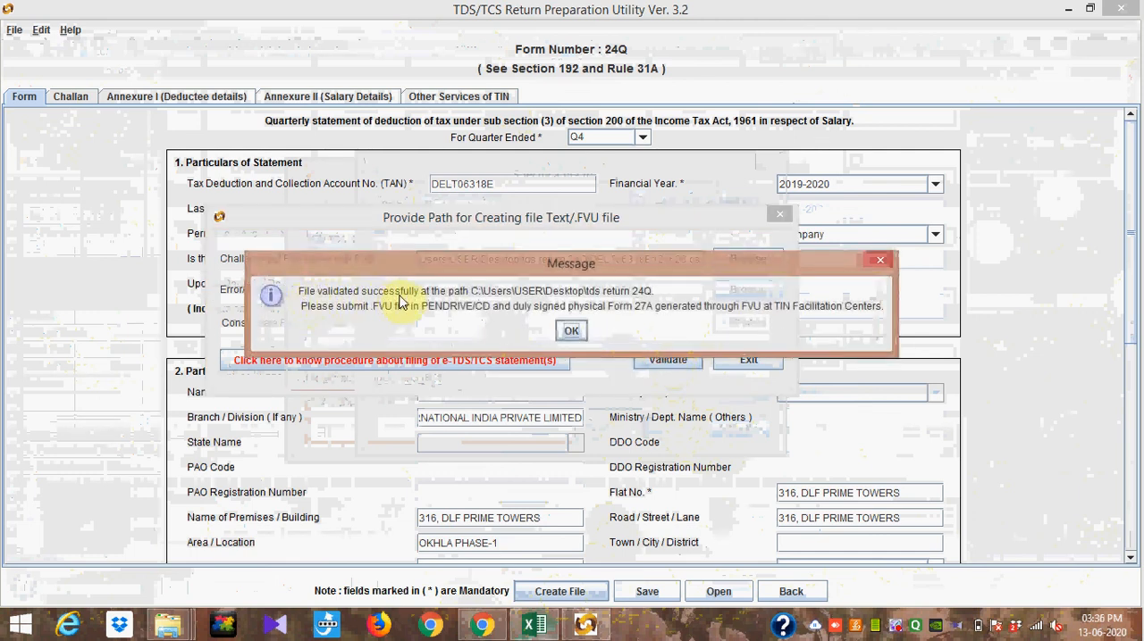
left_click(570, 333)
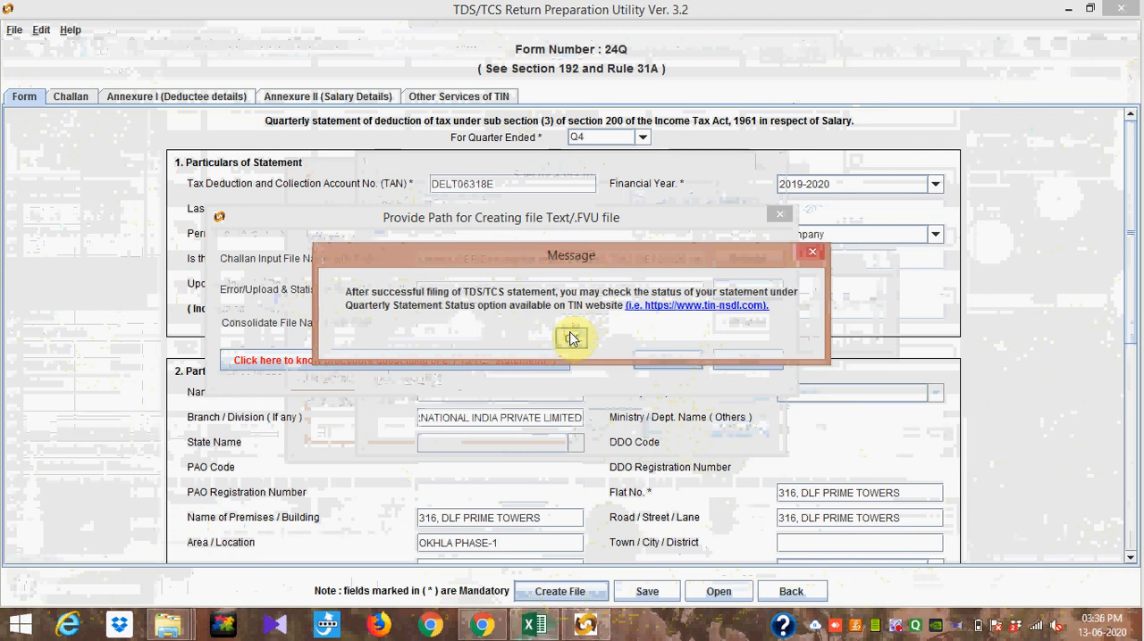
left_click(570, 336)
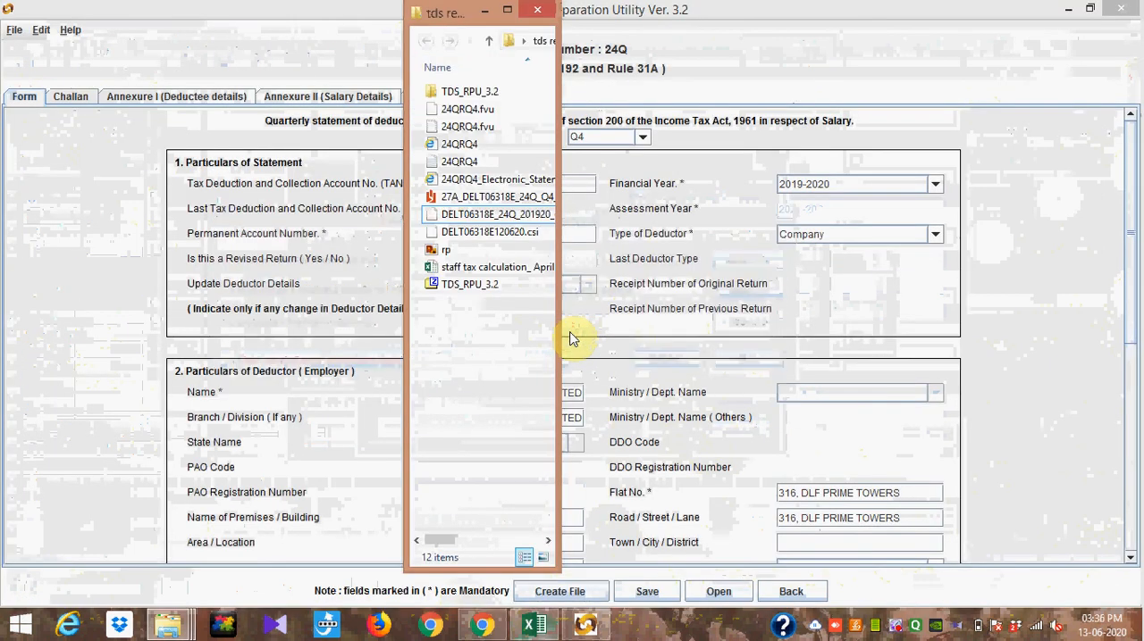
Step: Maximize the "tds return 24Q" folder window, review the generated Form 27A PDF, and return to the Return Preparation Utility
left_click(507, 14)
left_click(344, 291)
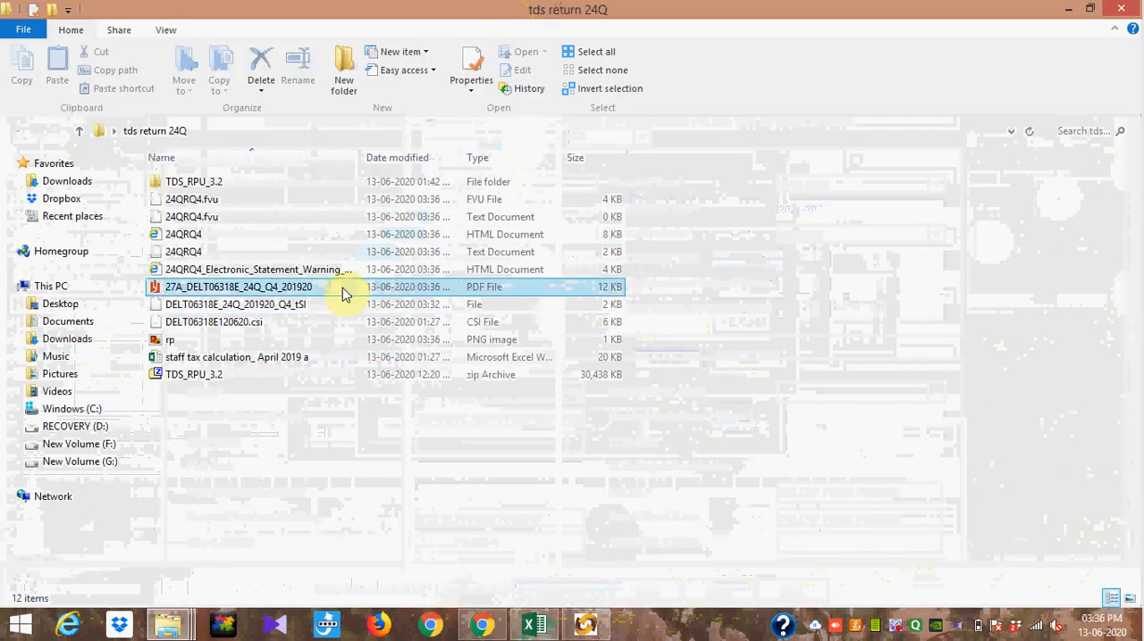
double_click(344, 292)
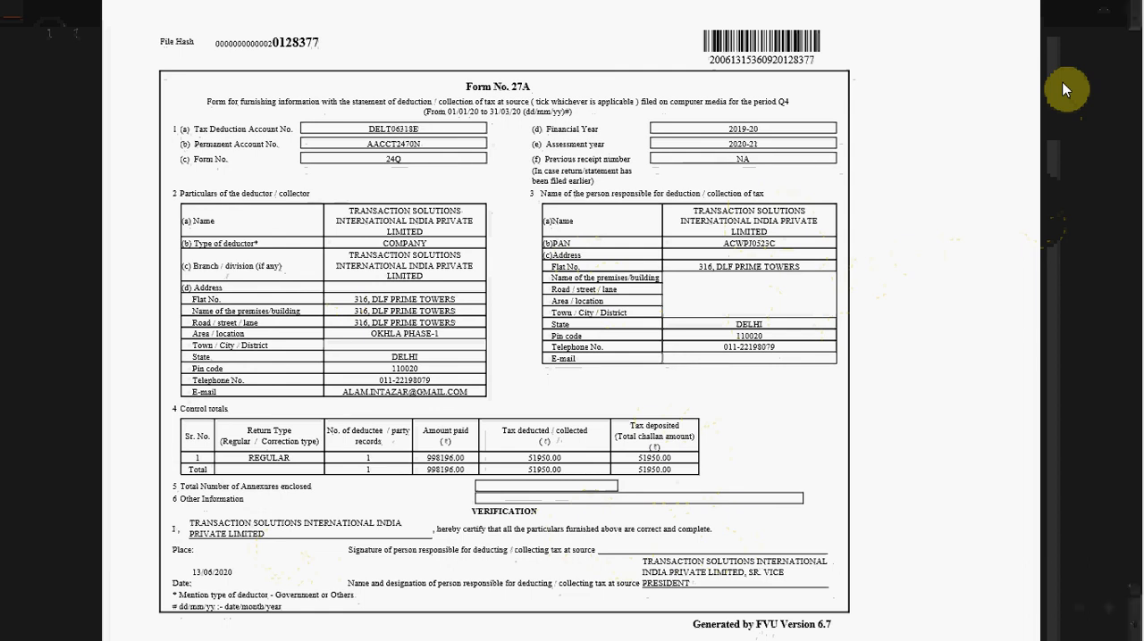
mouse_move(1101, 8)
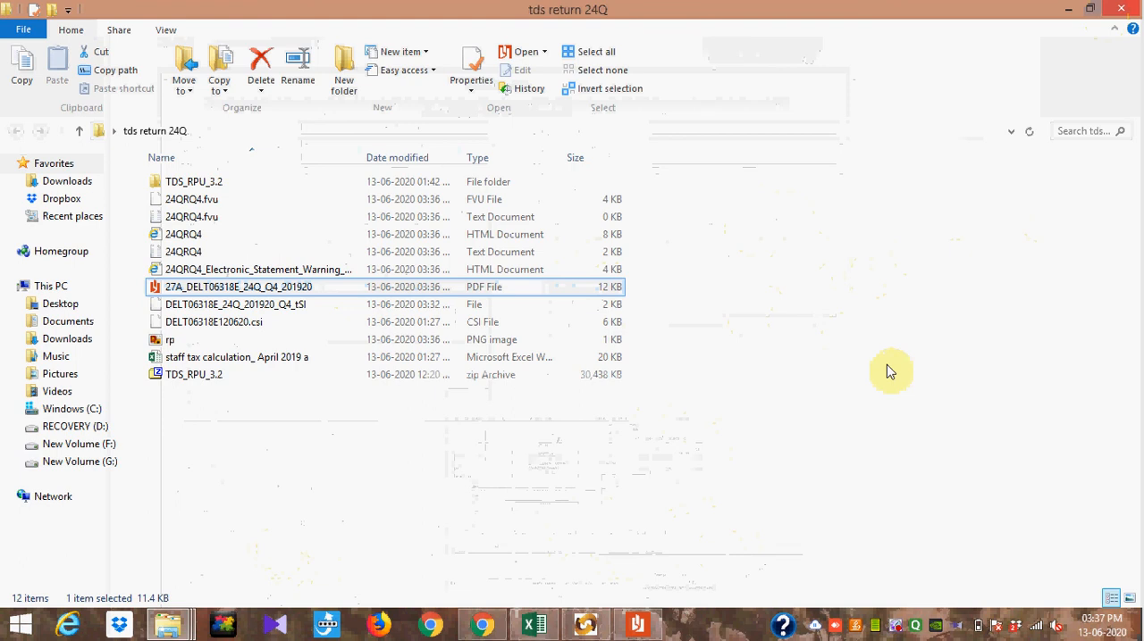
mouse_move(608, 631)
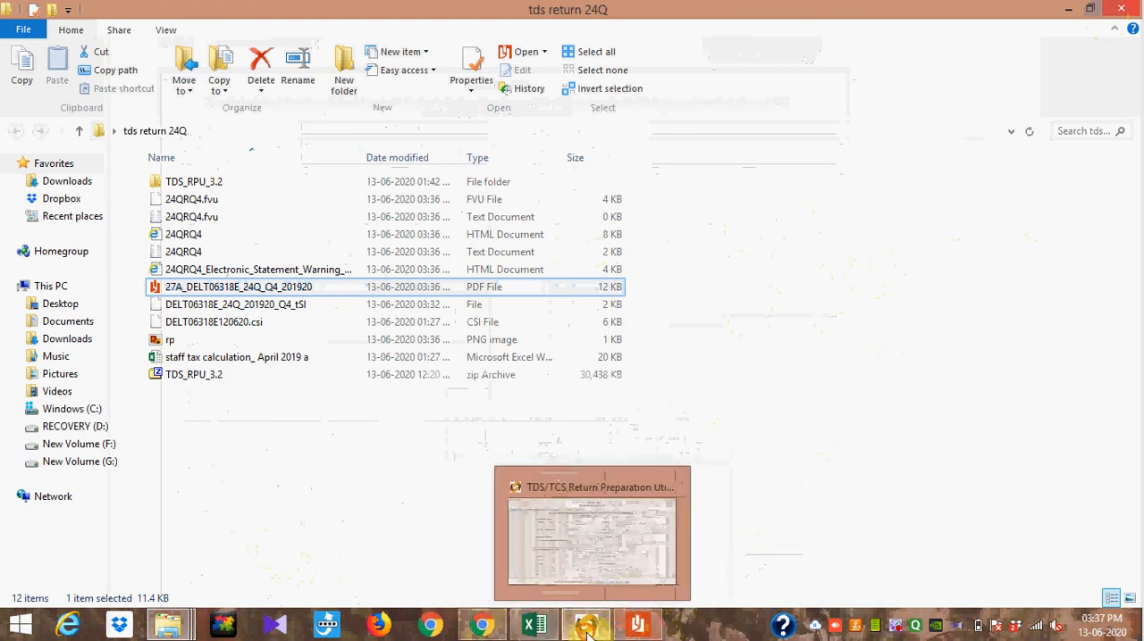
left_click(587, 627)
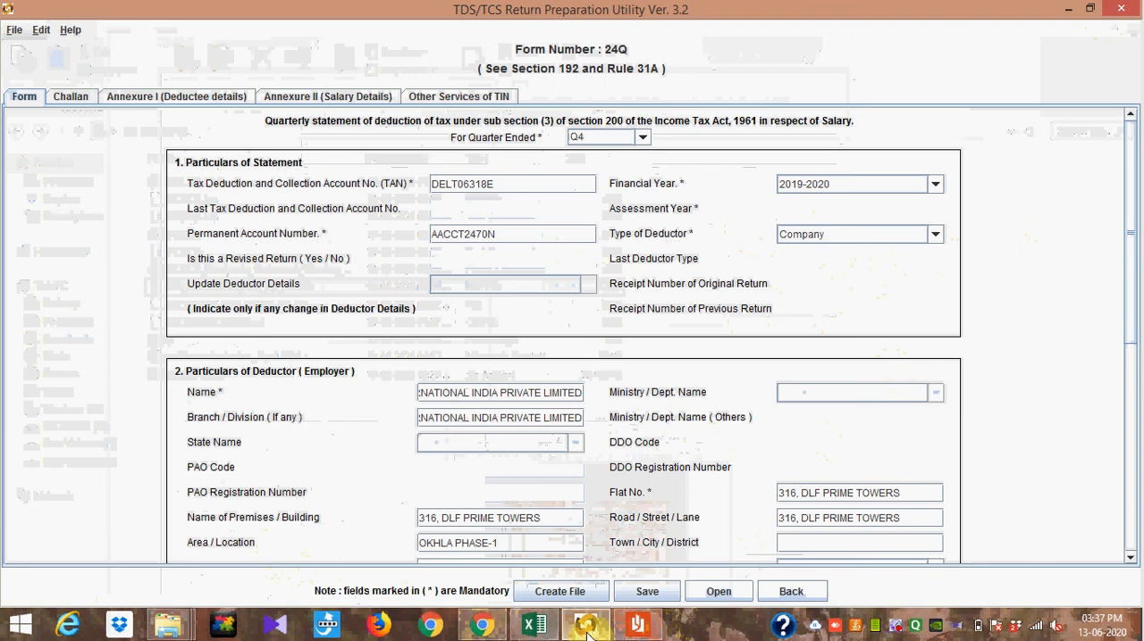